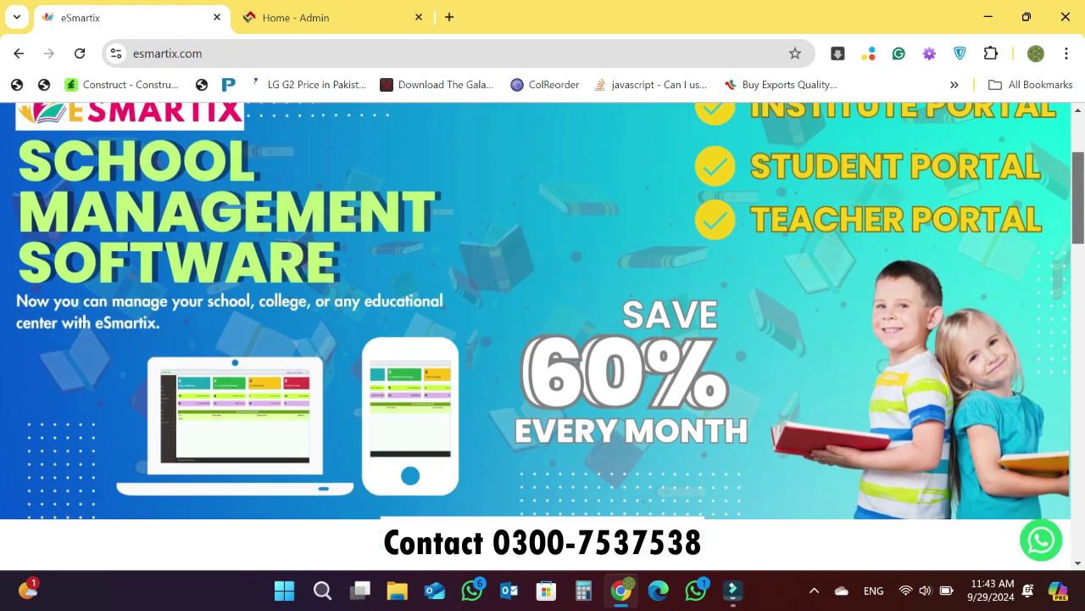
- Switch to Home - Admin and open the Dashboard showing fee totals and class-wise student strength
scroll(543, 325, "down", 2)
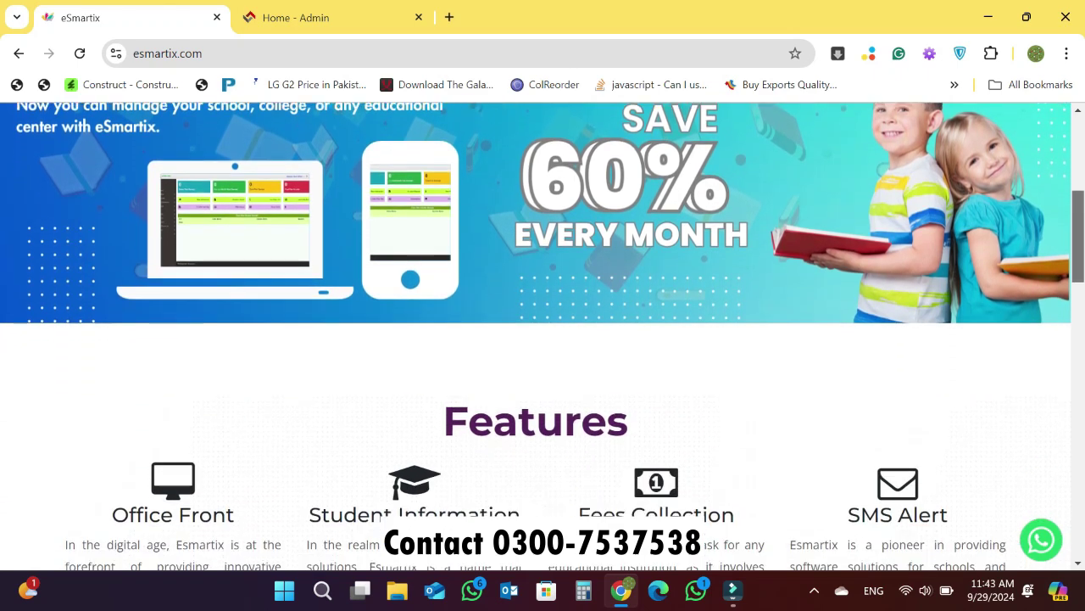
scroll(543, 325, "down", 2)
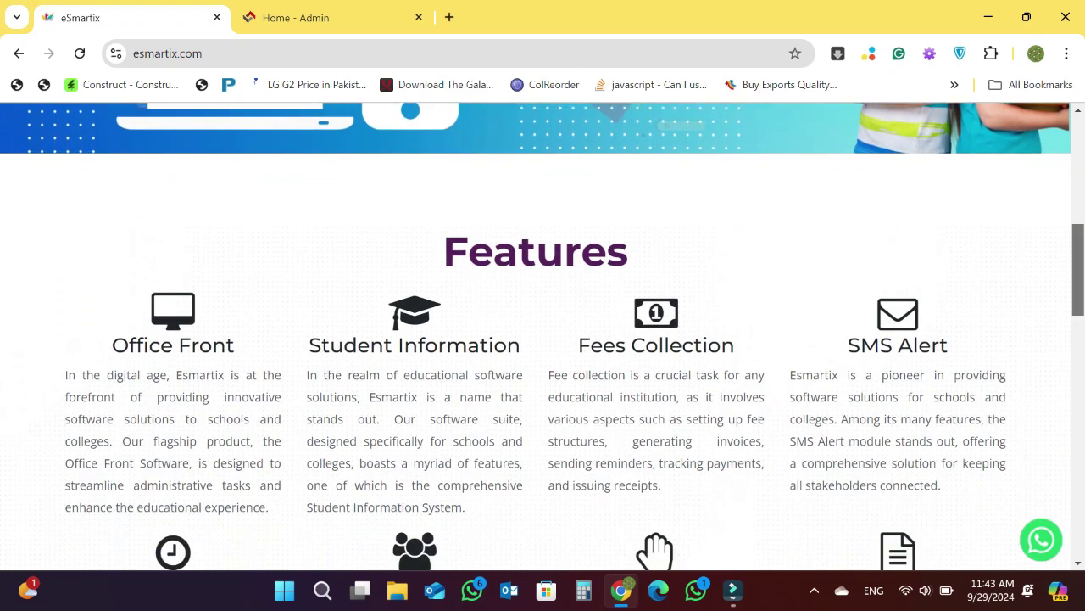
scroll(542, 324, "down", 3)
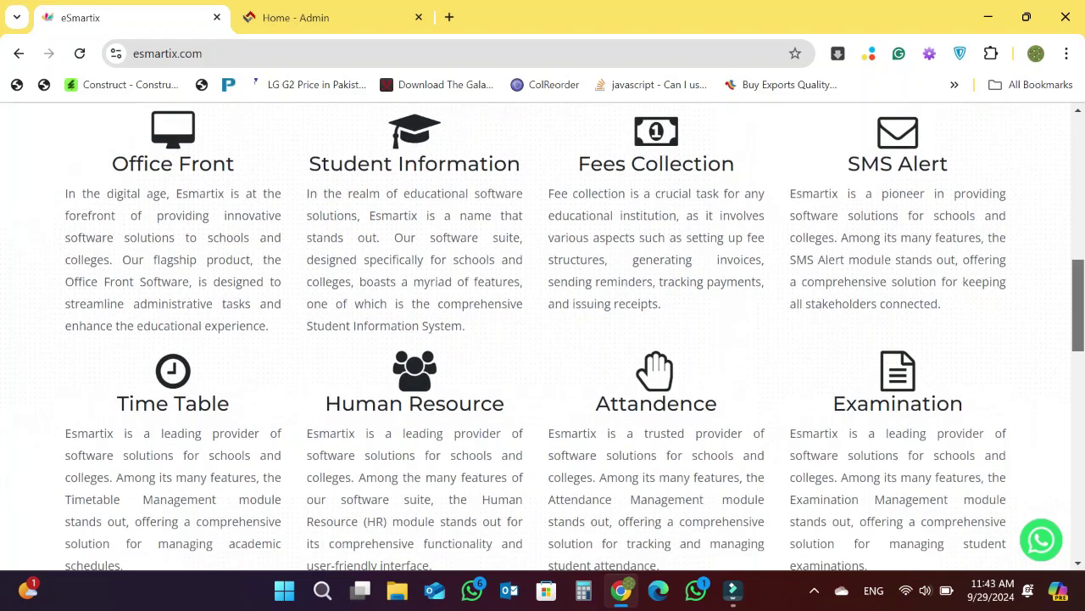
scroll(543, 324, "down", 2)
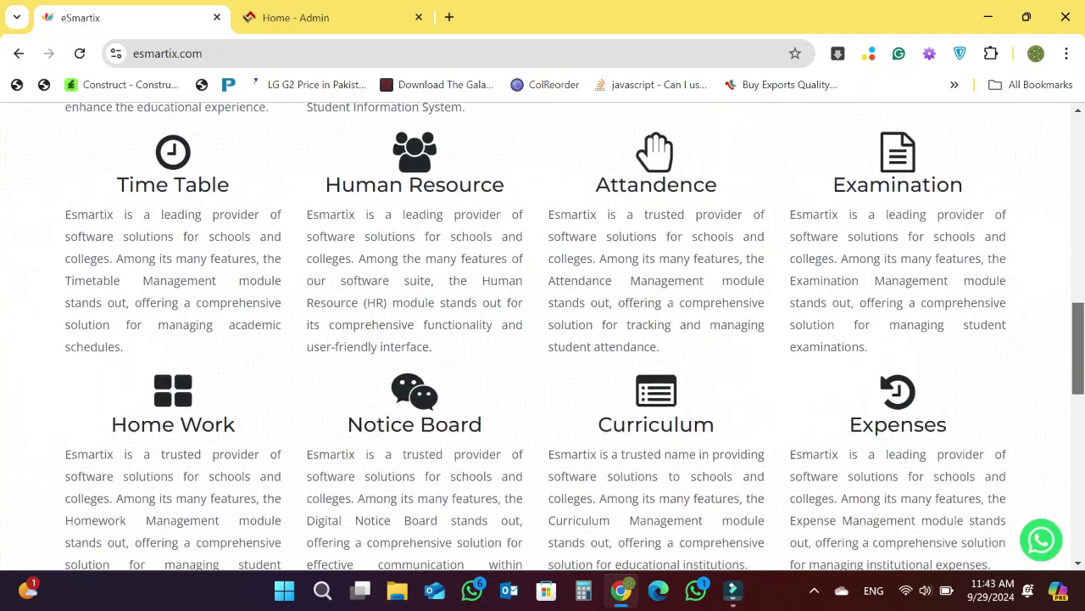
scroll(543, 324, "down", 3)
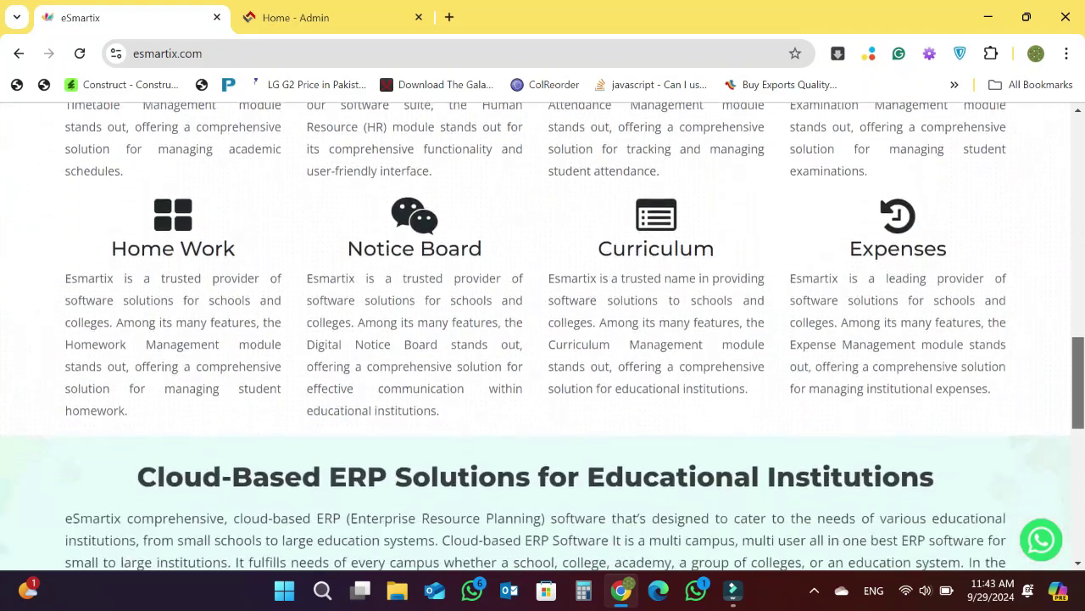
scroll(543, 325, "down", 4)
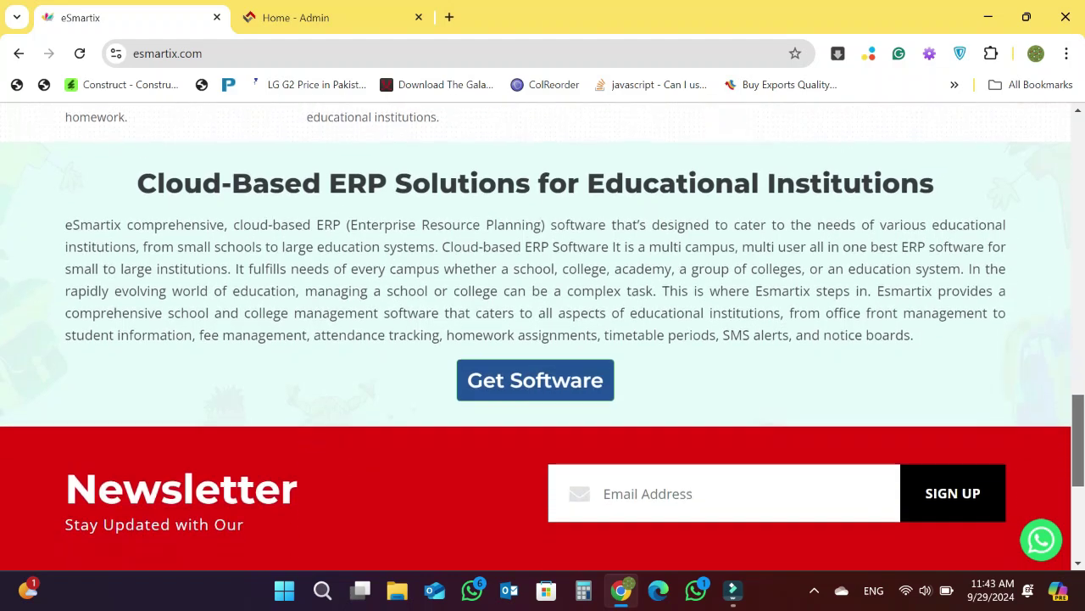
scroll(543, 325, "down", 1)
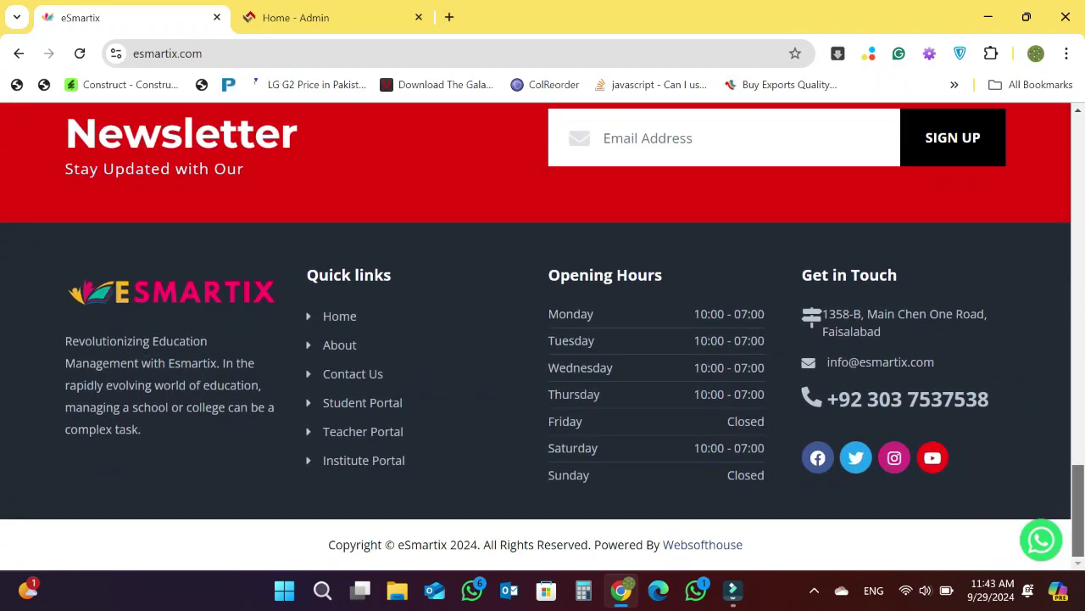
scroll(543, 324, "up", 6)
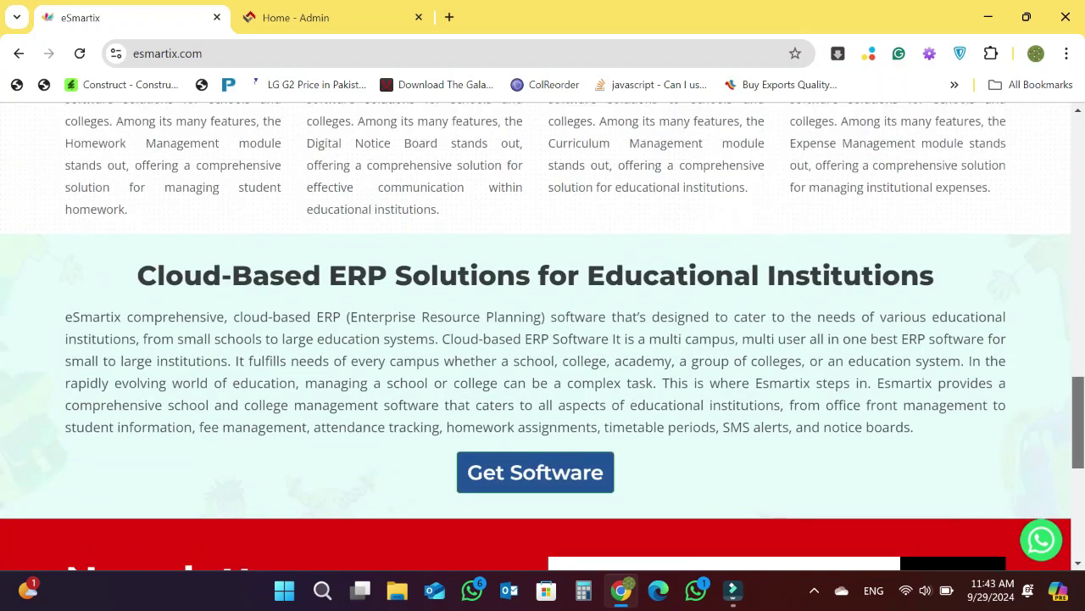
scroll(543, 336, "down", 1)
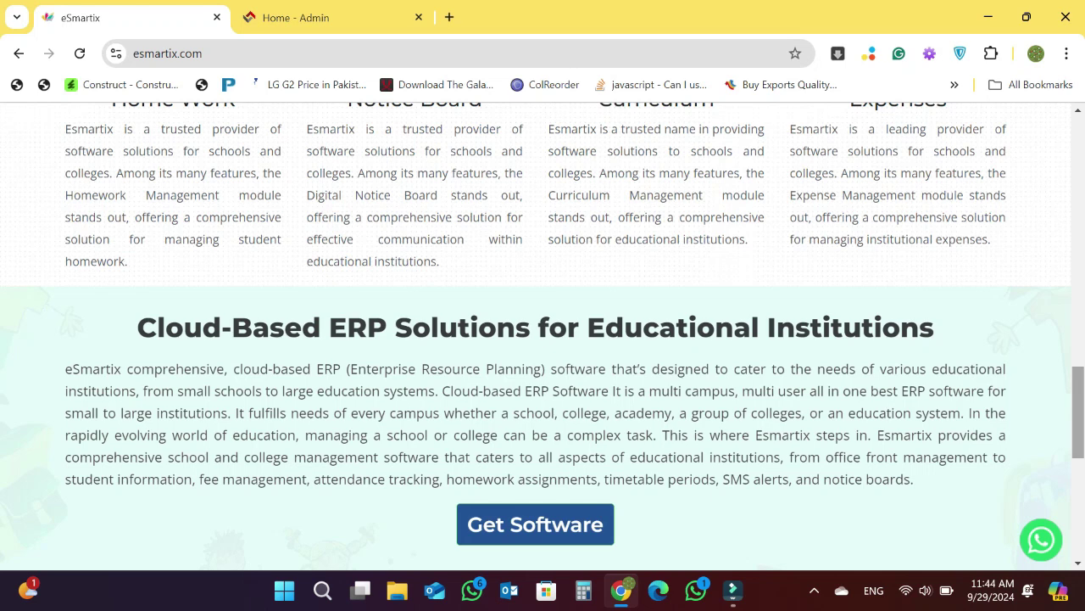
left_click(296, 16)
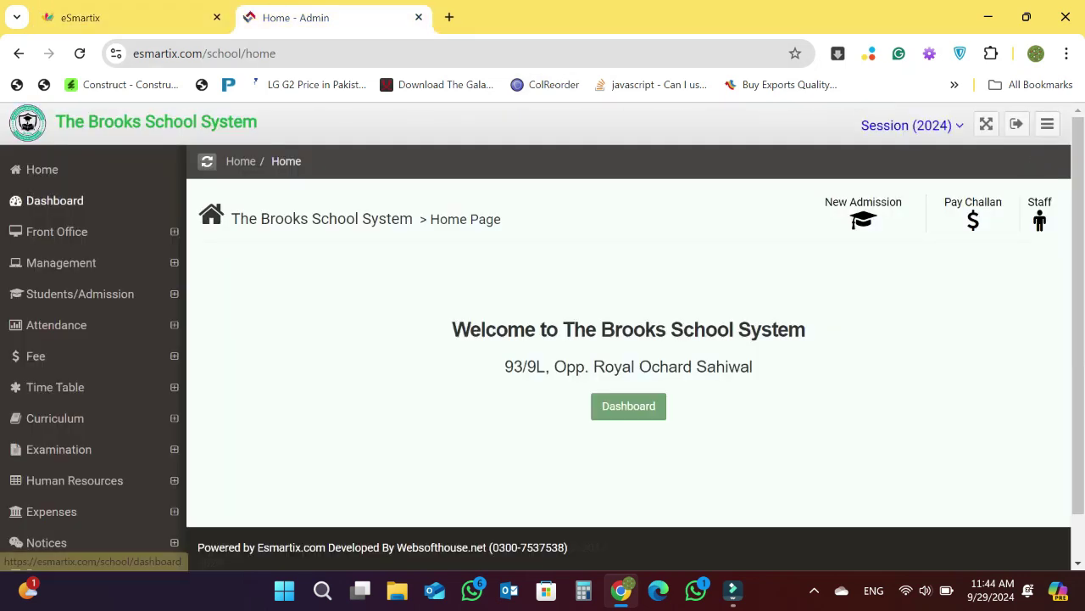
left_click(54, 201)
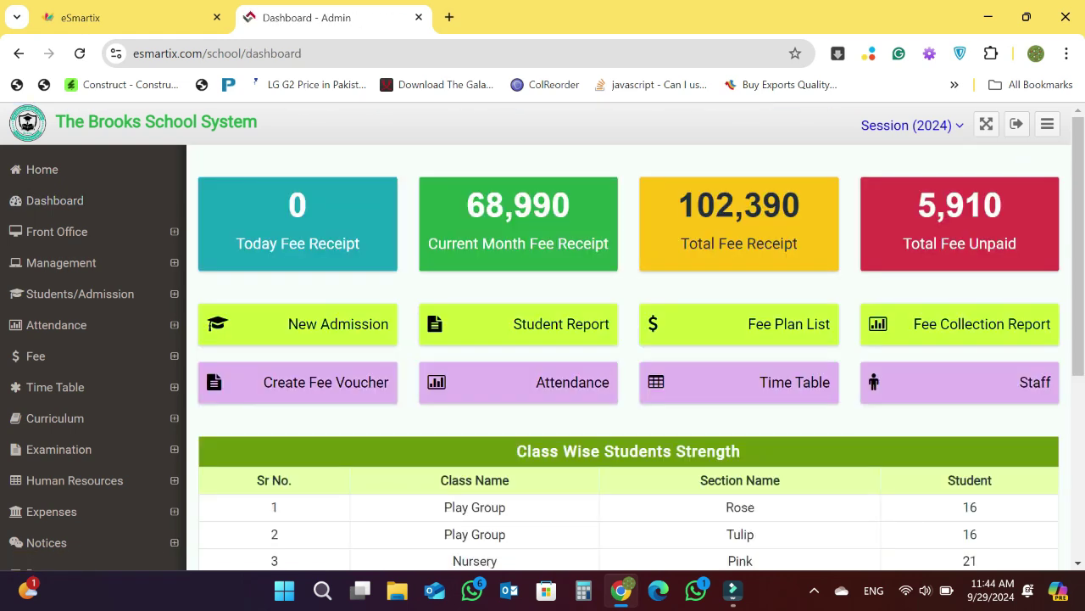
scroll(543, 335, "down", 1)
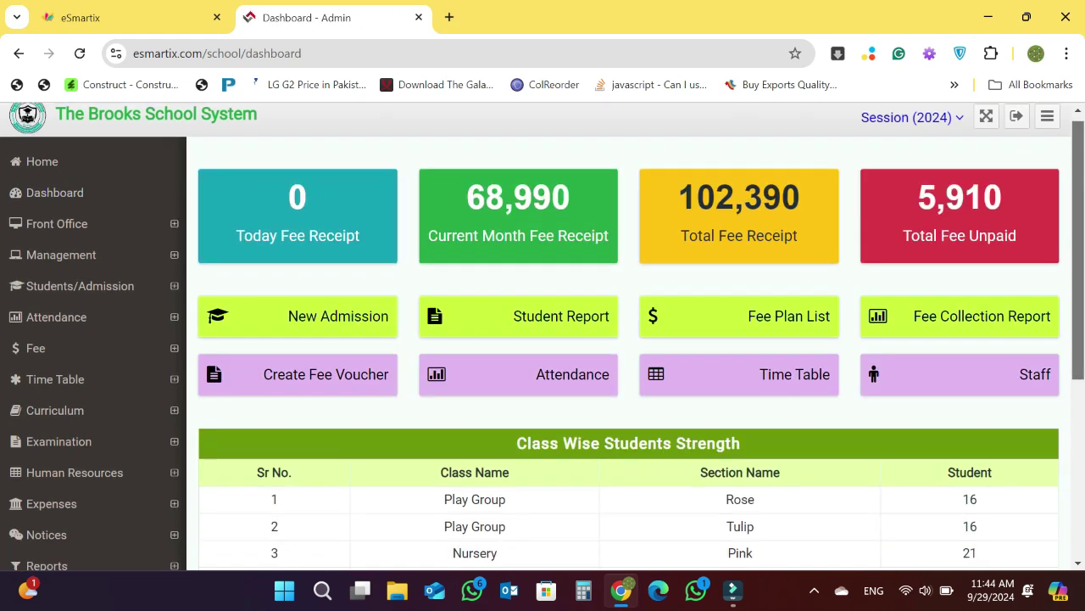
scroll(543, 336, "up", 1)
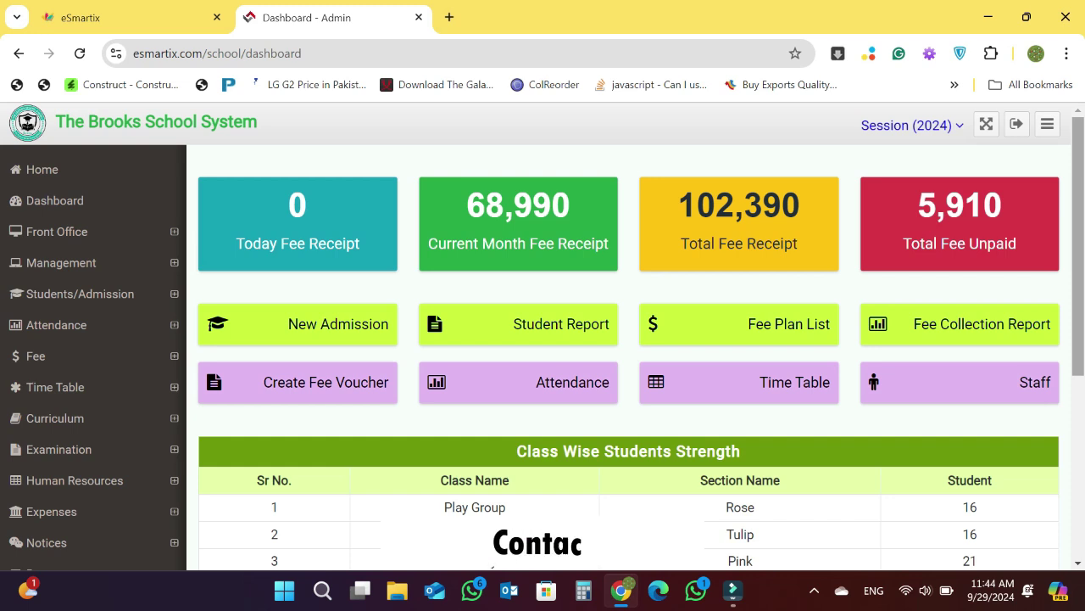
scroll(628, 356, "down", 3)
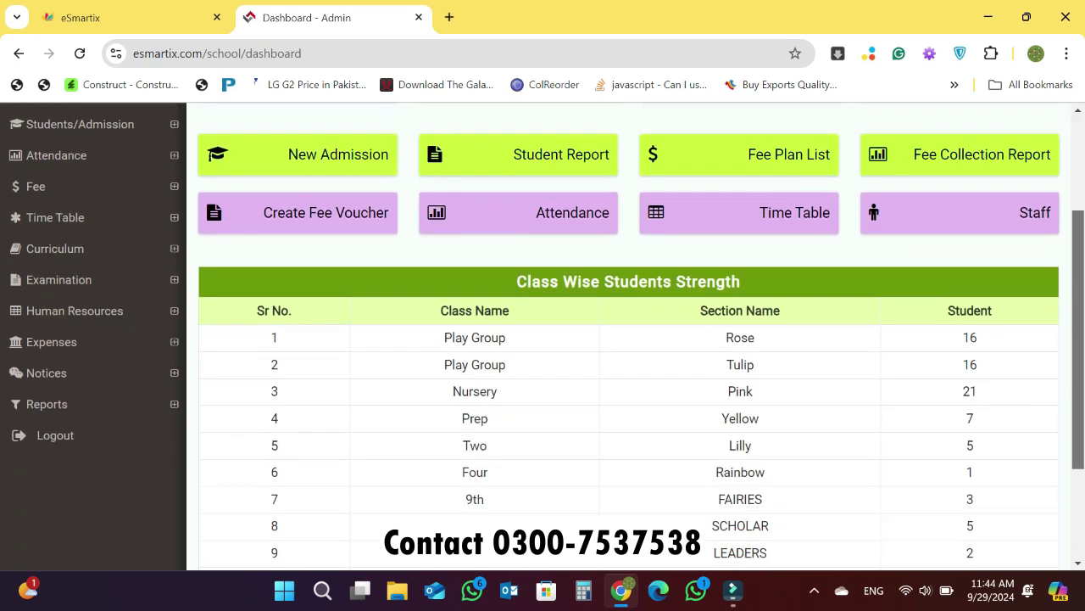
scroll(627, 356, "up", 3)
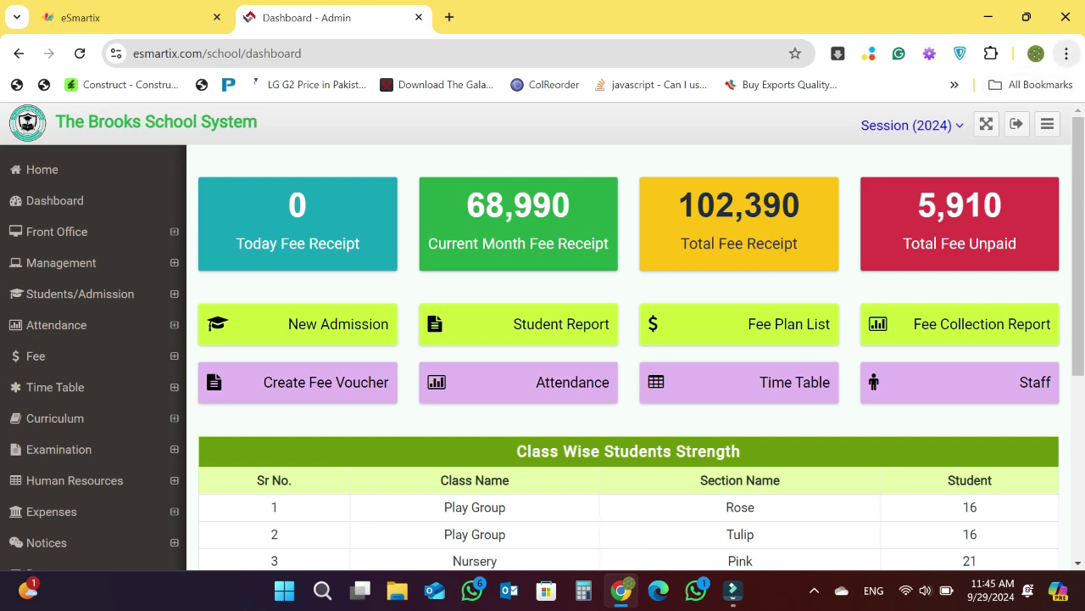
scroll(543, 336, "down", 1)
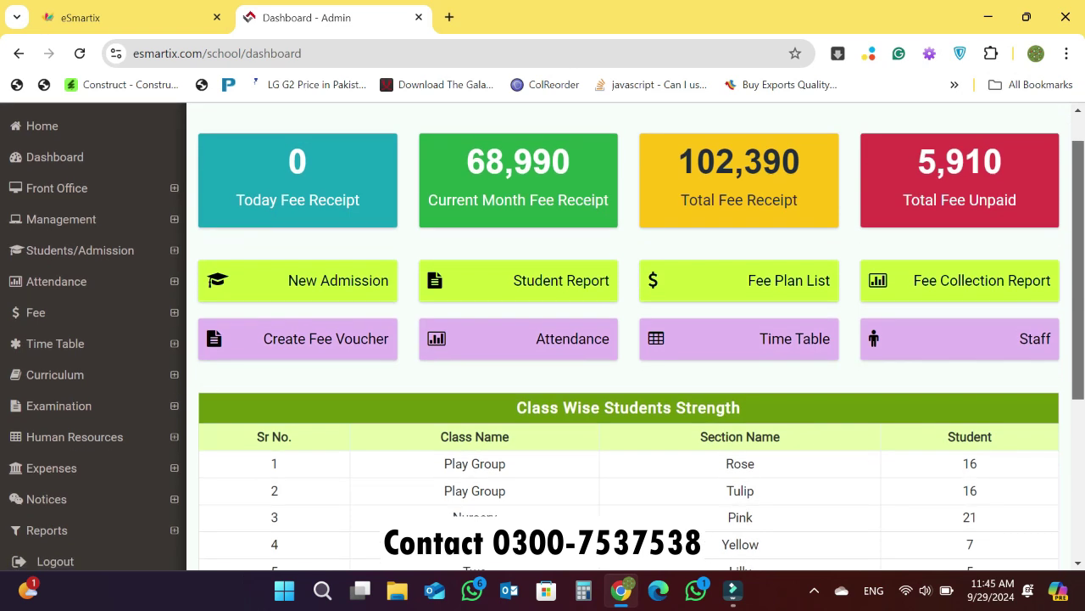
scroll(628, 336, "down", 1)
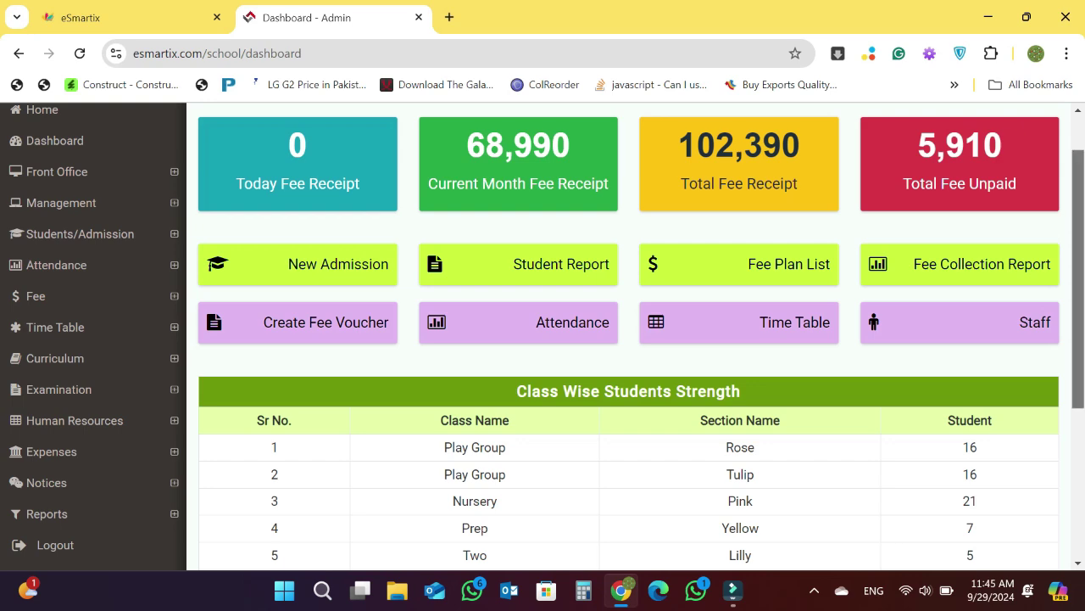
scroll(1078, 280, "down", 2)
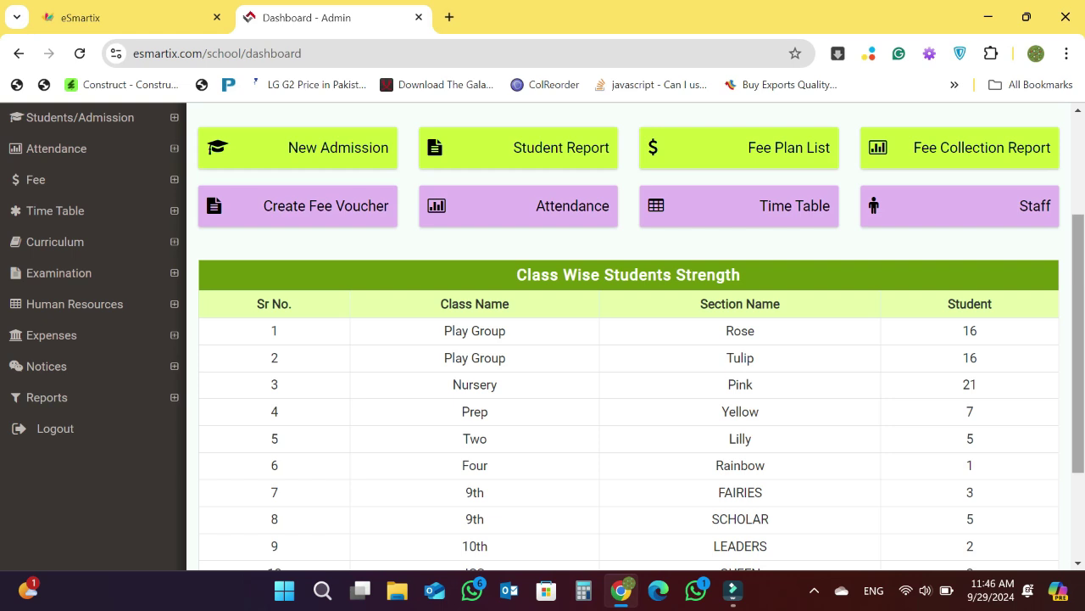
scroll(628, 339, "down", 1)
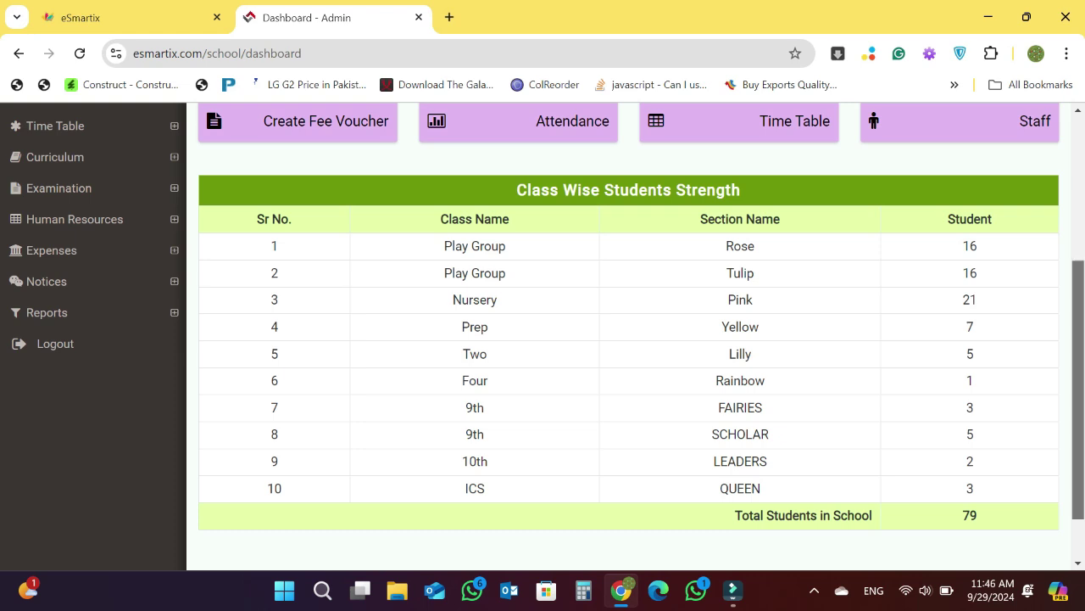
scroll(628, 339, "up", 1)
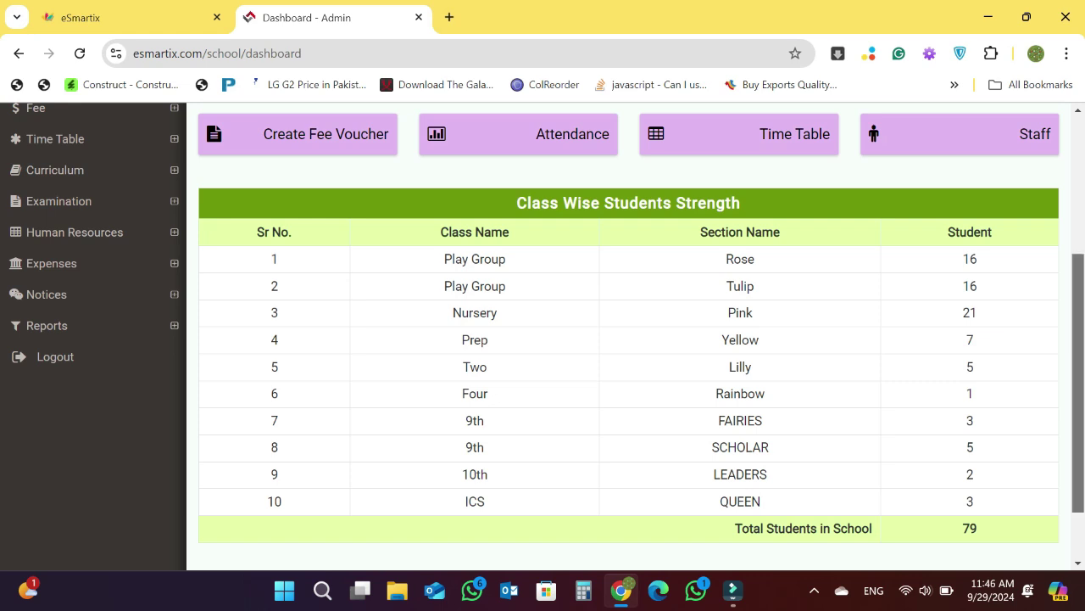
scroll(628, 339, "down", 1)
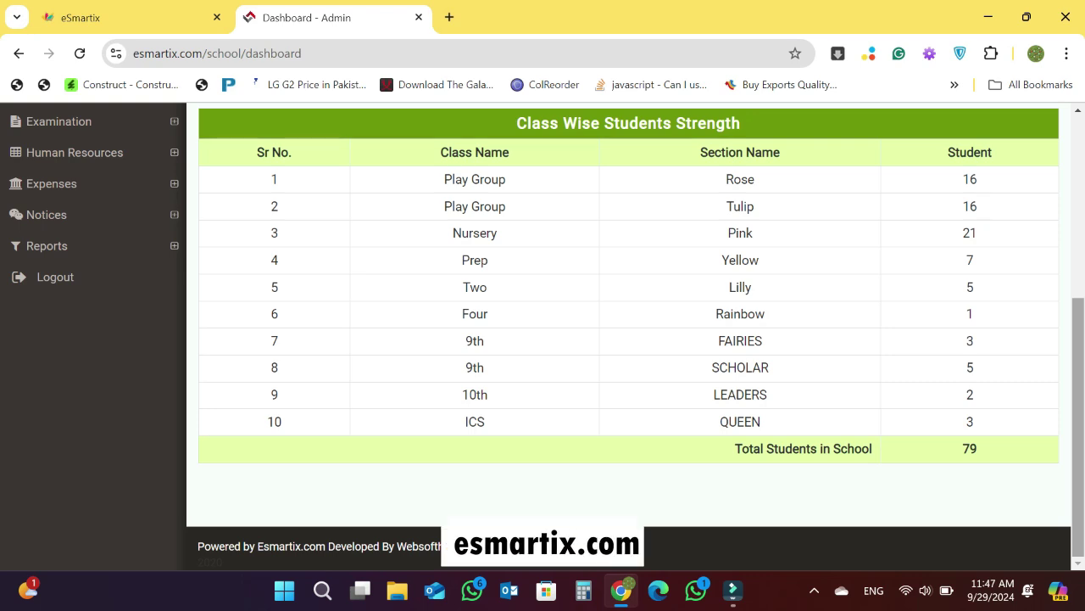
- Show the hidden system tray icons, then dismiss the tray panel
left_click(814, 590)
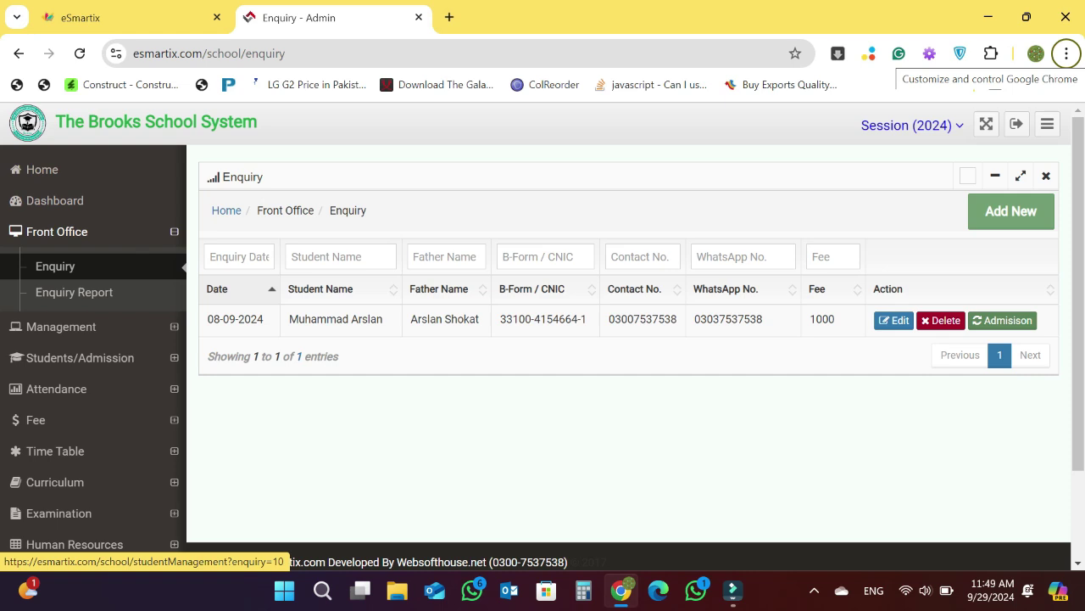
left_click(814, 590)
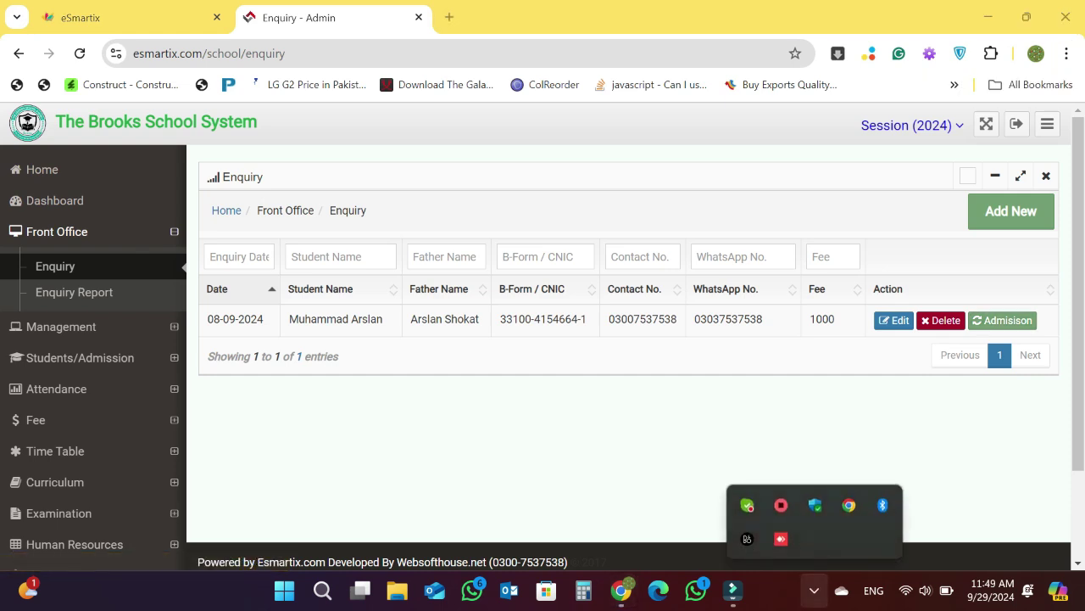
key("Escape")
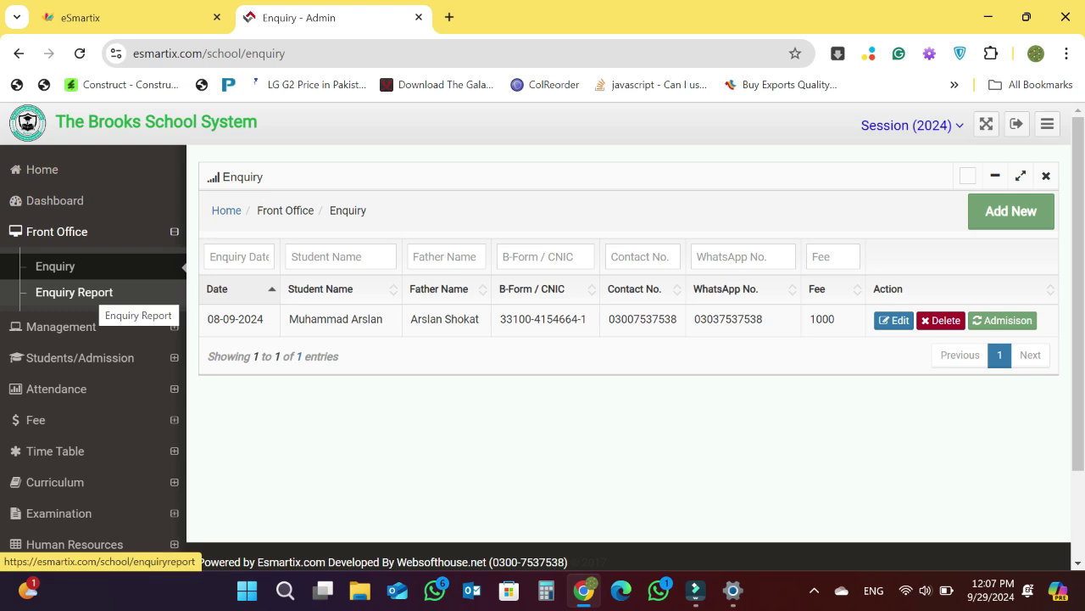
- Generate an Enquiry Report from 1 September 2024, keeping the existing end date
left_click(73, 292)
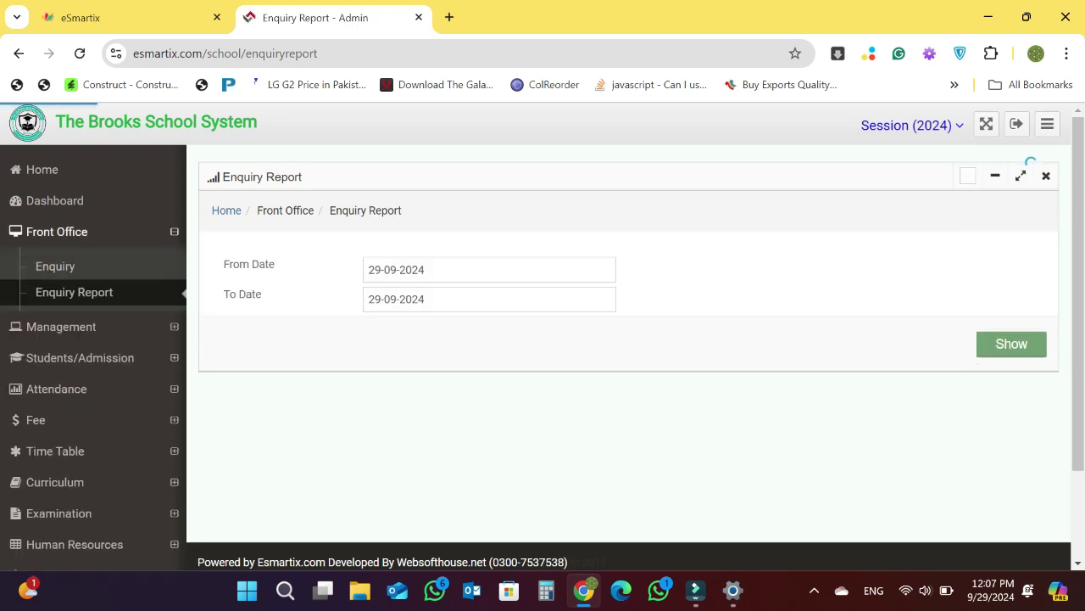
left_click(425, 299)
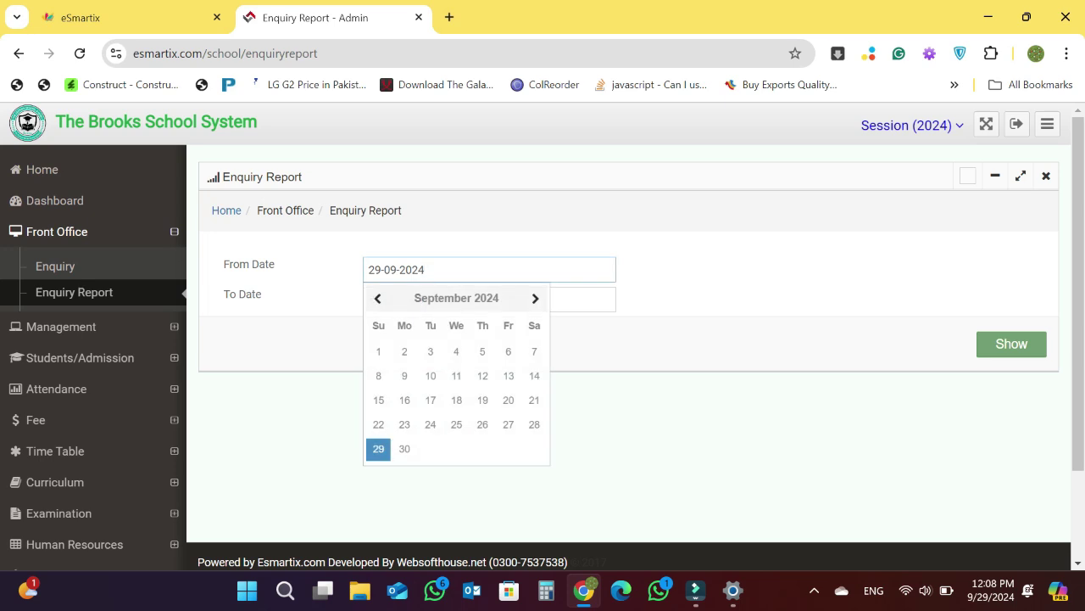
key("Escape")
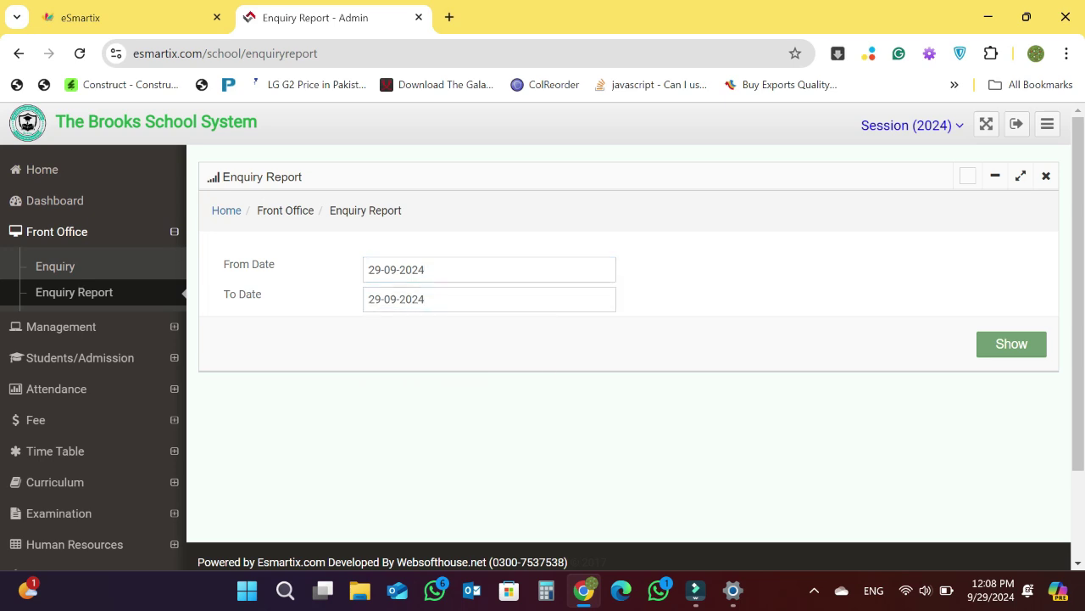
left_click(425, 269)
left_click(377, 350)
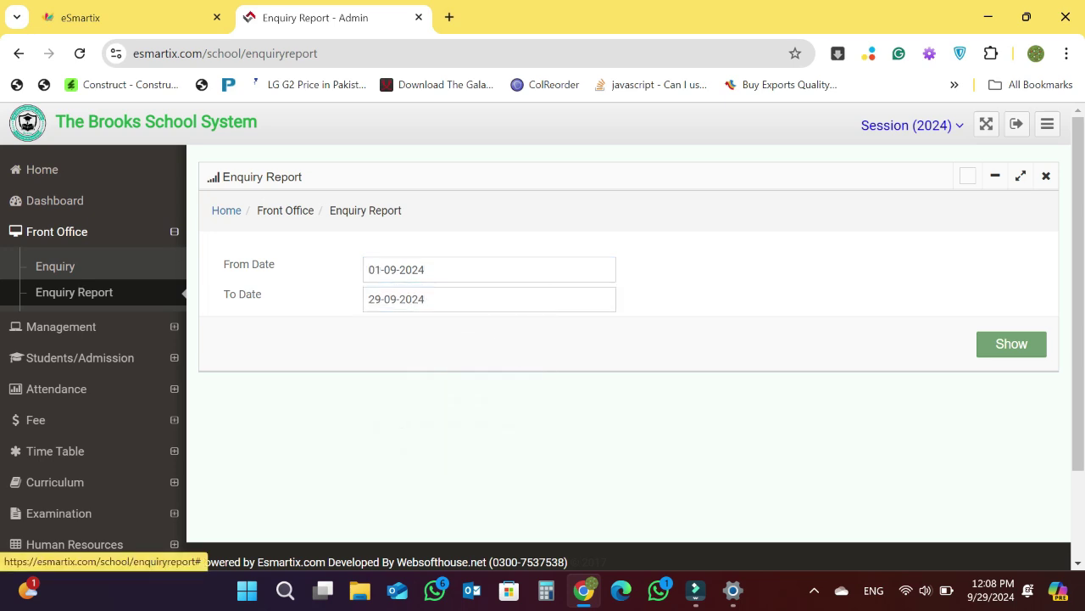
left_click(1012, 344)
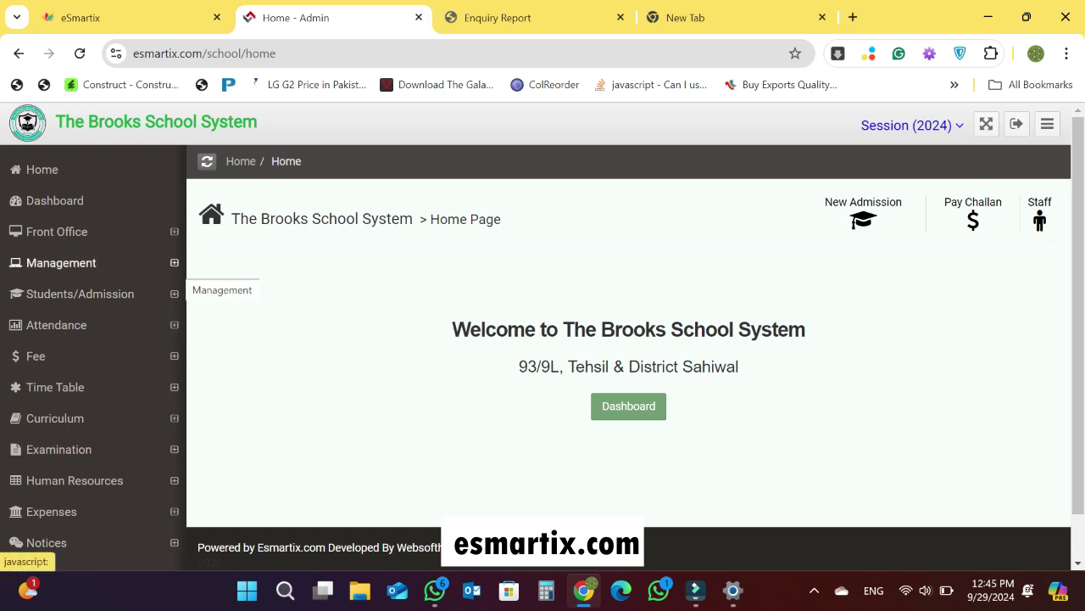
- Open the Management > Session page and start adding a new academic session
left_click(61, 263)
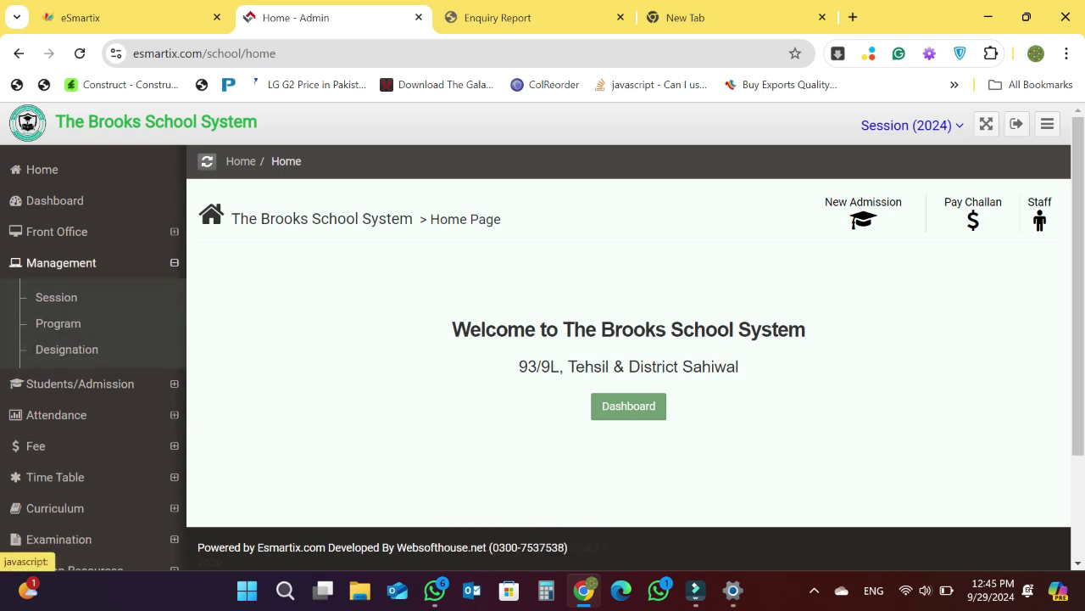
left_click(56, 297)
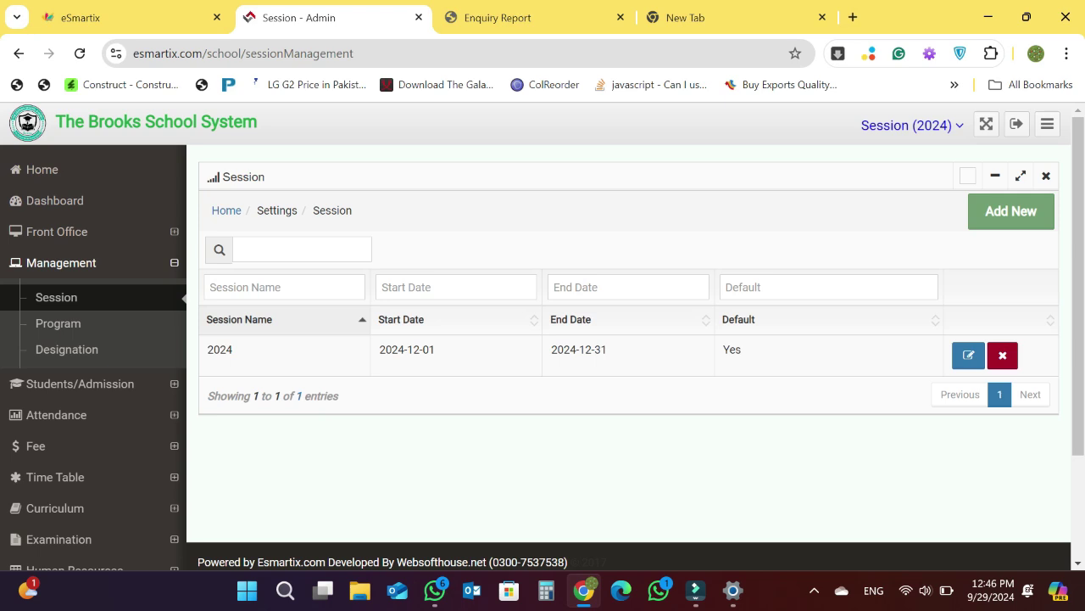
left_click(1011, 211)
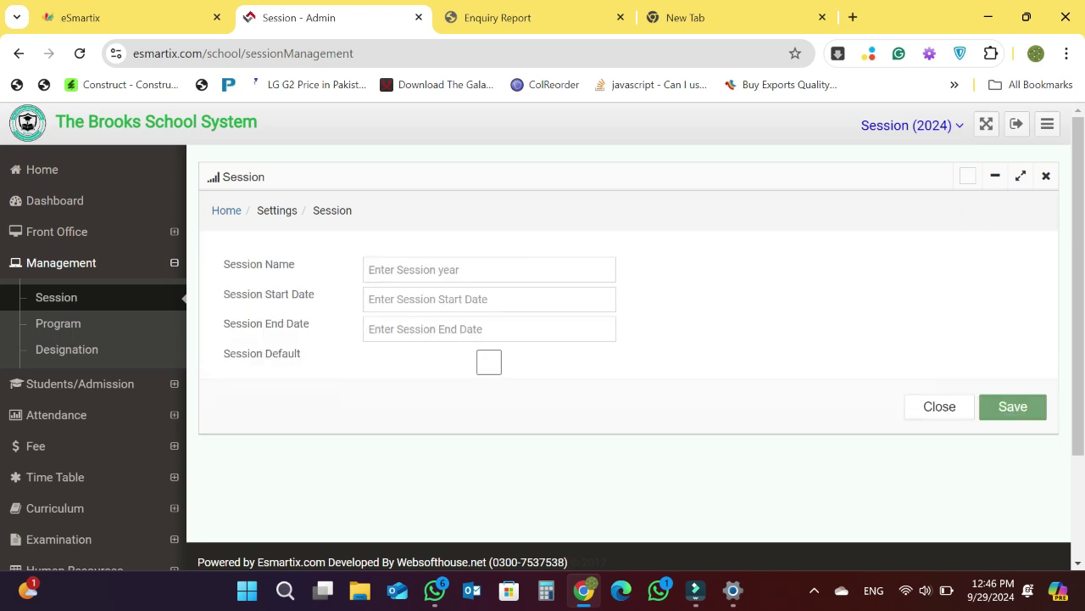
- Step through the new-session fields, tick Session Default, and close the form unsaved
key("Down")
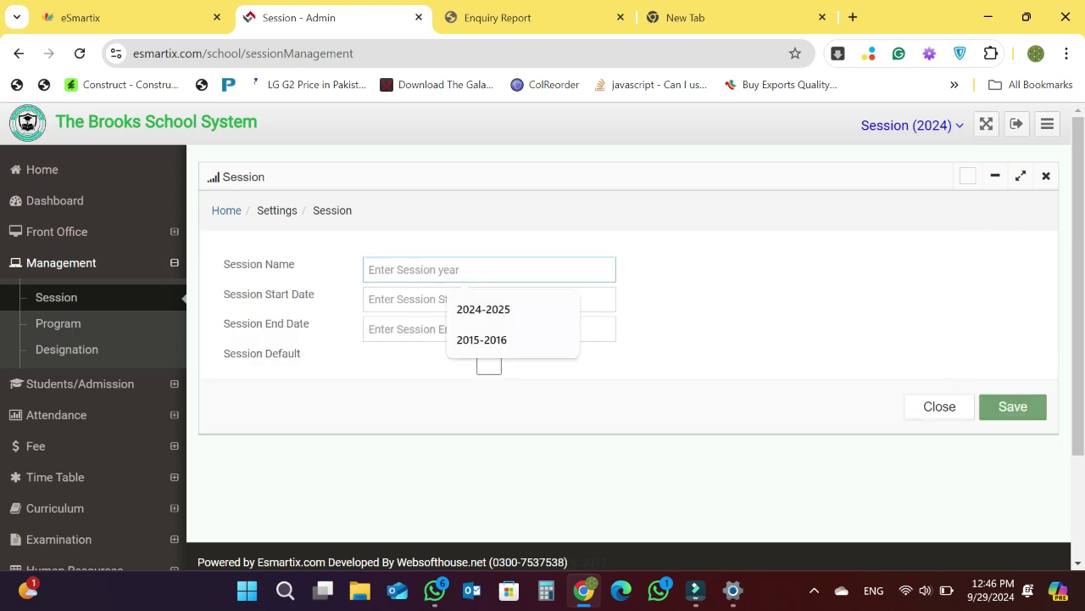
left_click(490, 299)
key("Tab")
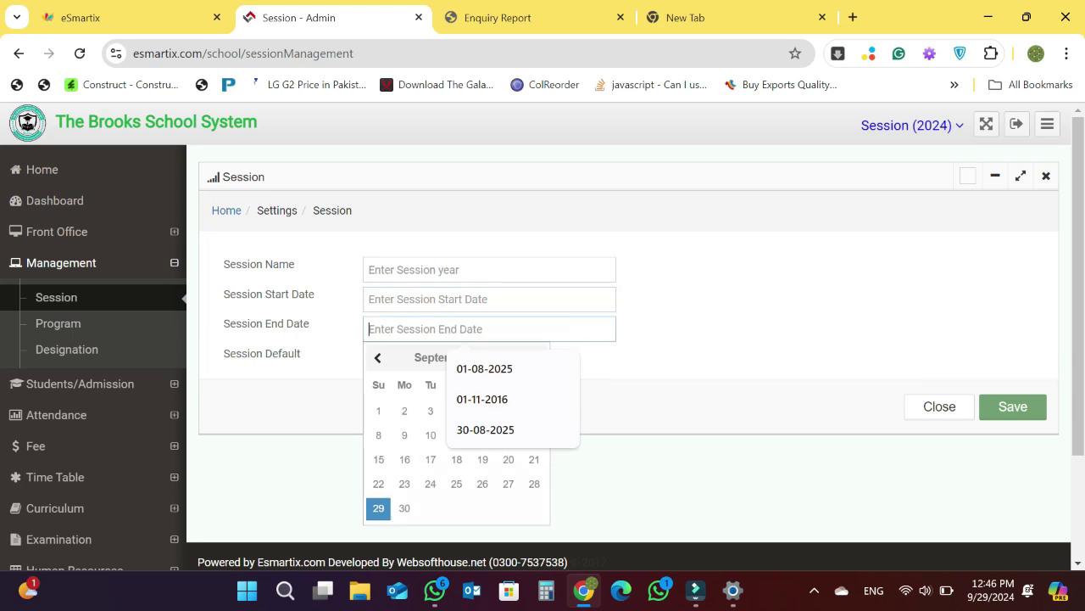
key("Tab")
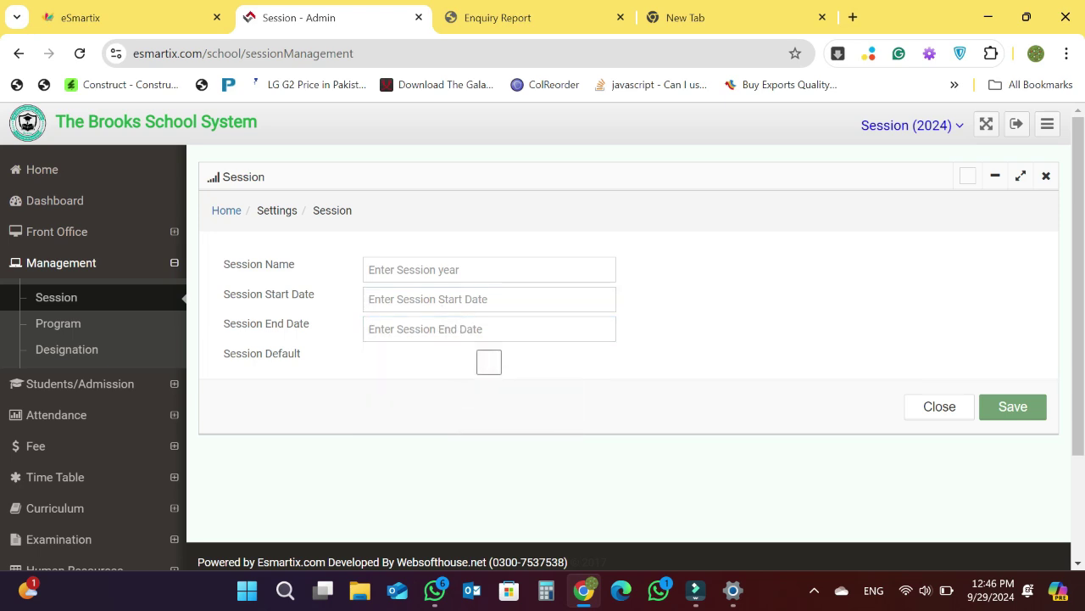
key("space")
key("space")
key("Tab")
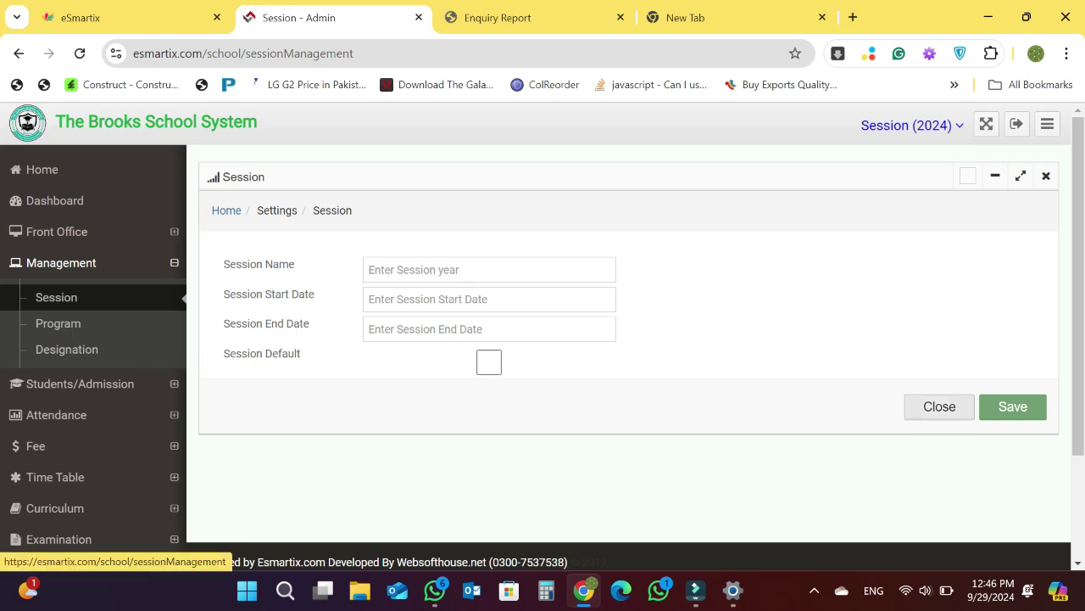
key("Return")
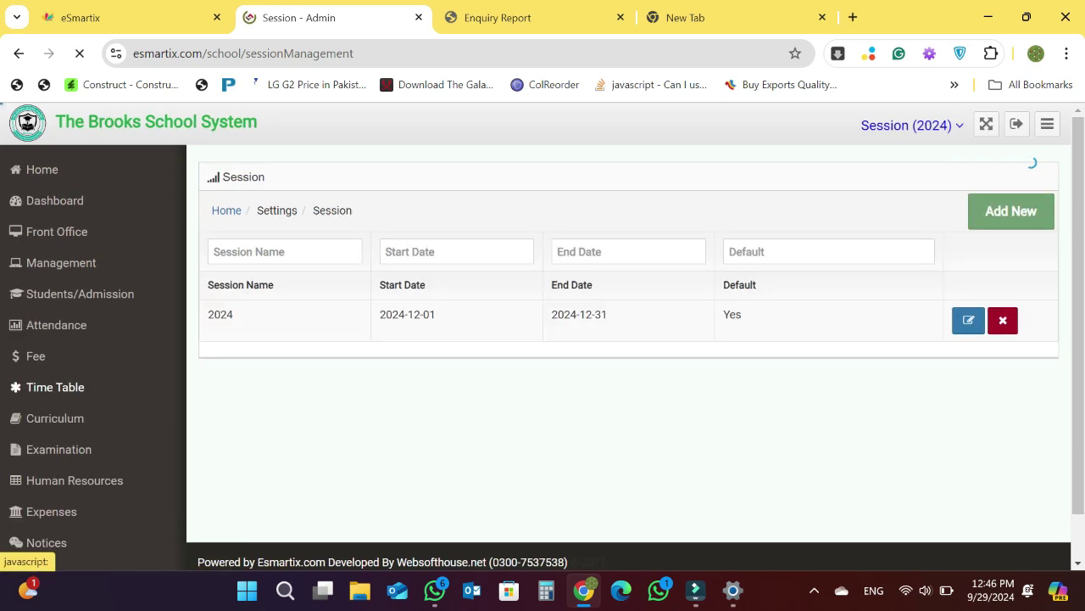
left_click(80, 384)
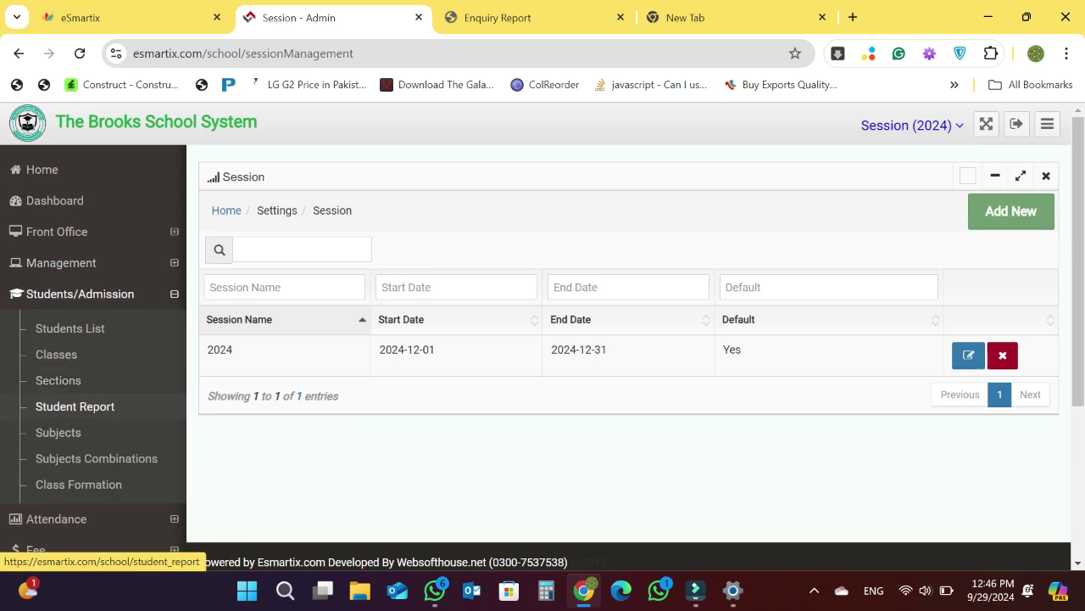
- Browse the Classes list (10th, 9th, Nursery, Play Group), then move on to Sections
left_click(56, 355)
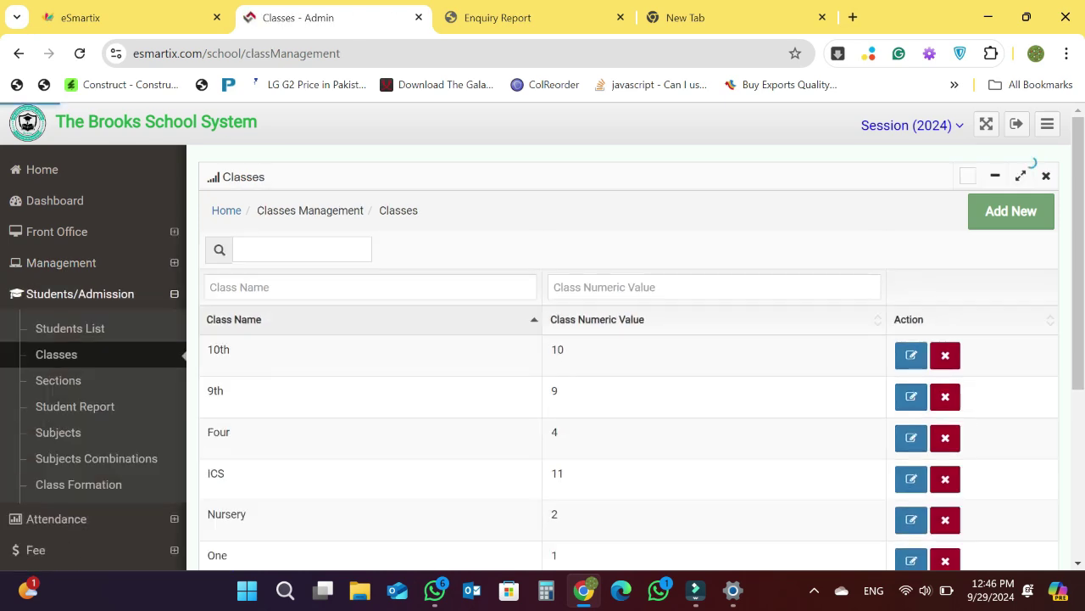
scroll(543, 339, "down", 2)
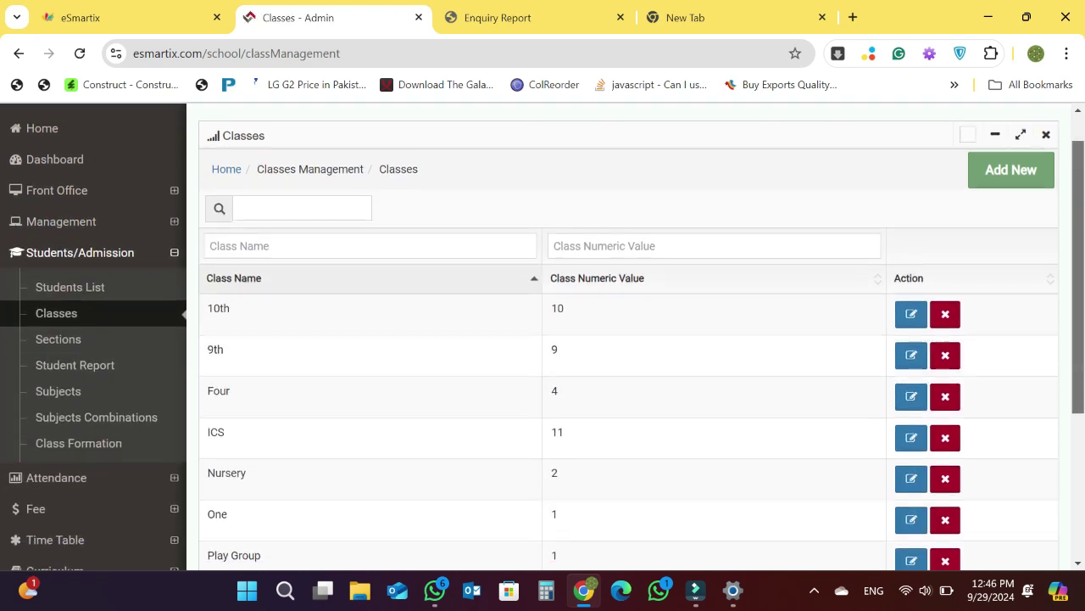
scroll(543, 339, "down", 1)
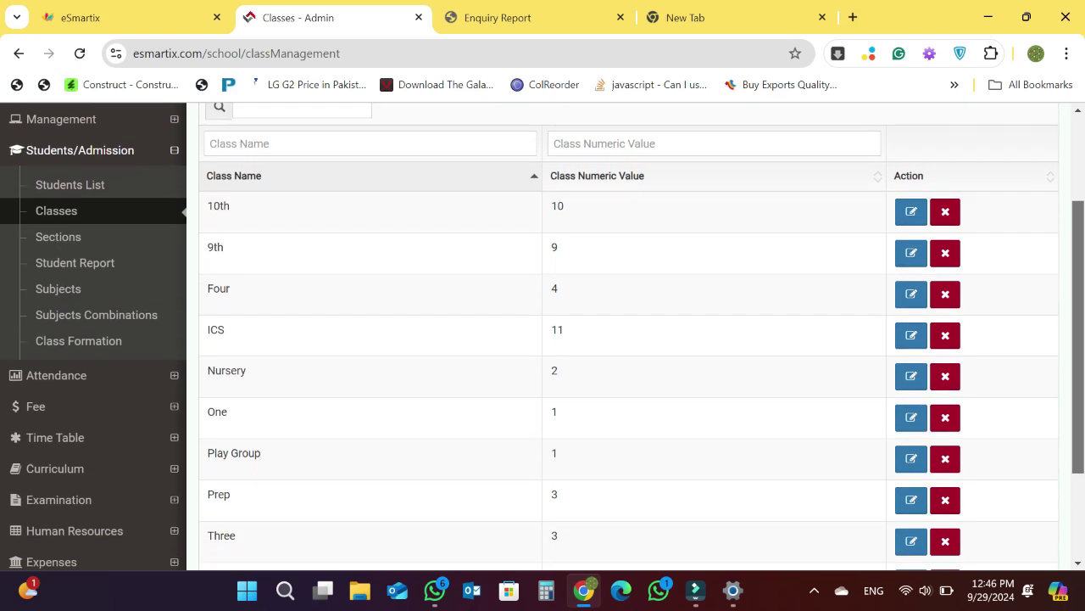
scroll(543, 339, "up", 3)
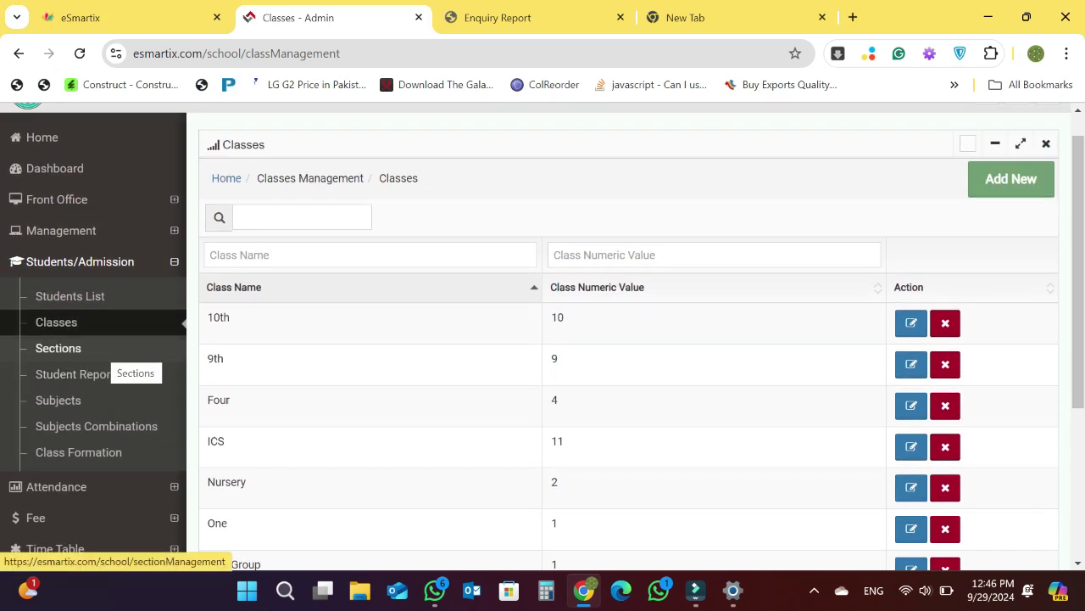
left_click(100, 349)
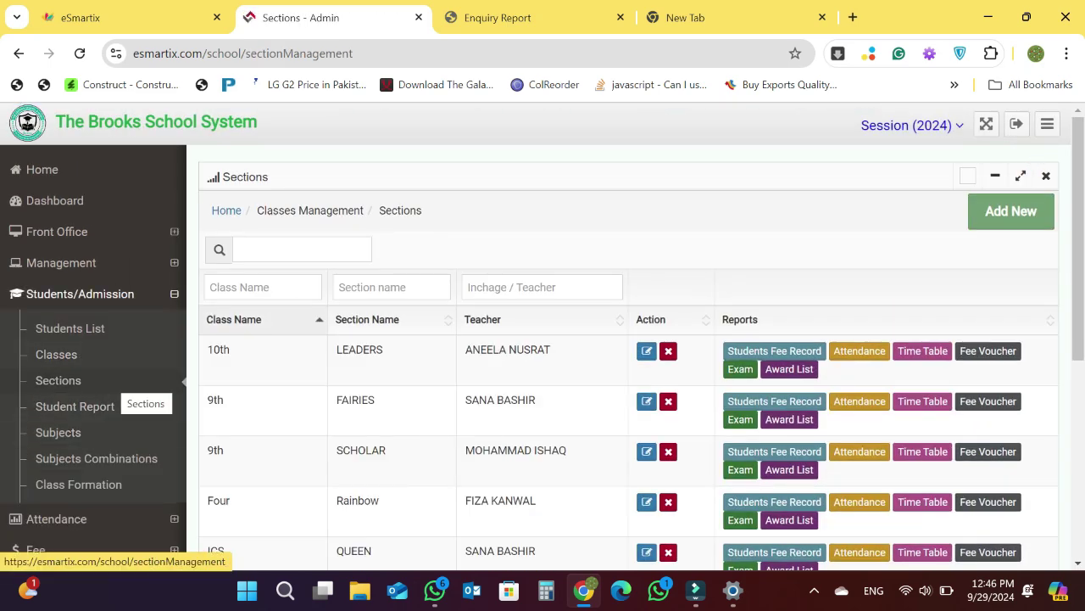
- Review the Sections table's sections and teachers, then go to the Students List
scroll(543, 339, "down", 2)
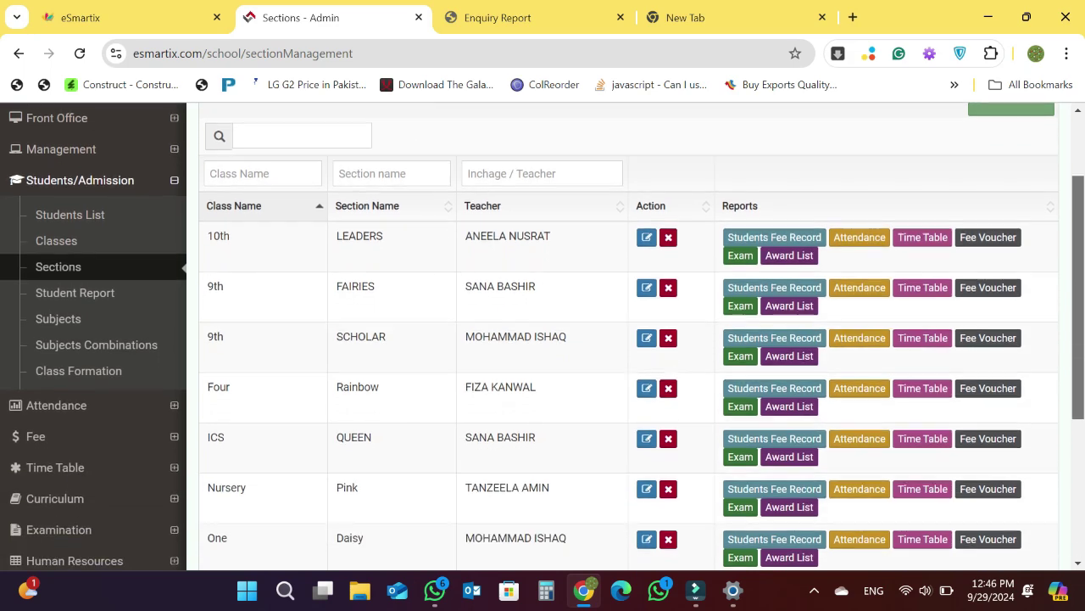
scroll(543, 339, "down", 2)
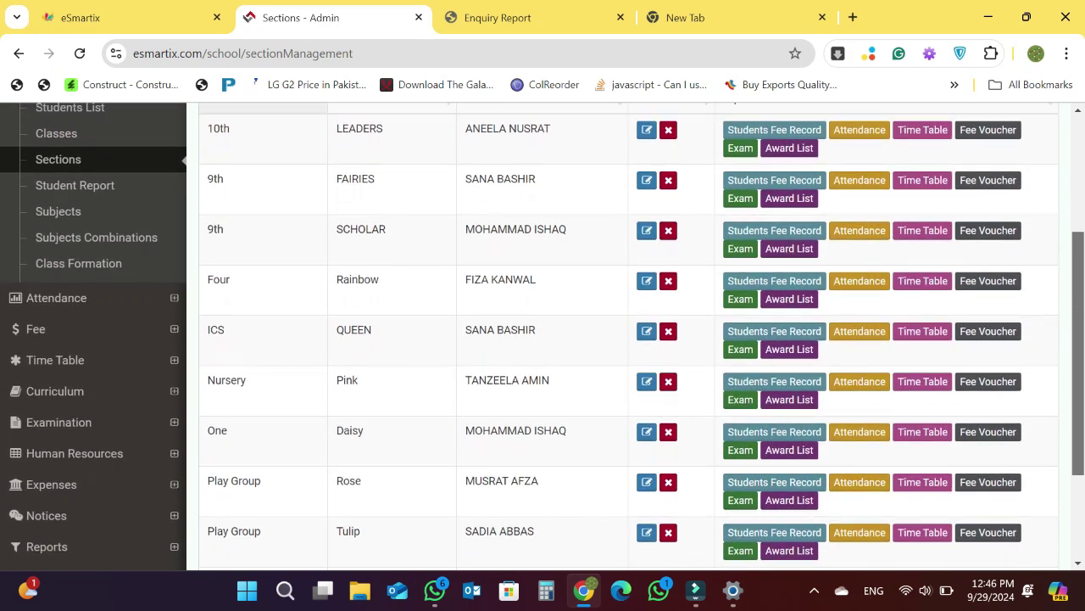
scroll(543, 339, "up", 3)
scroll(543, 339, "down", 2)
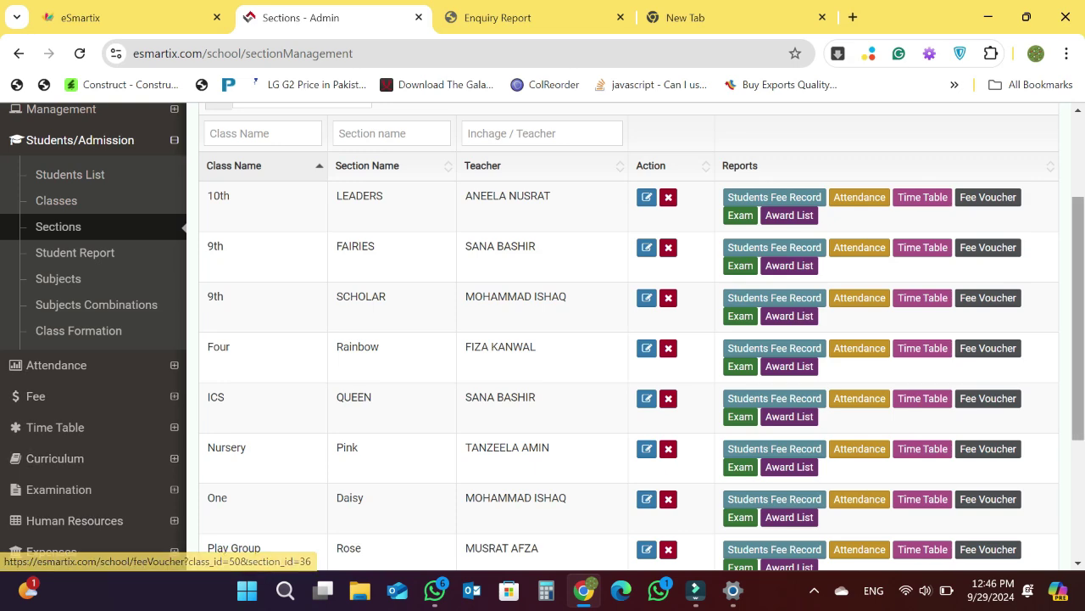
scroll(627, 339, "up", 3)
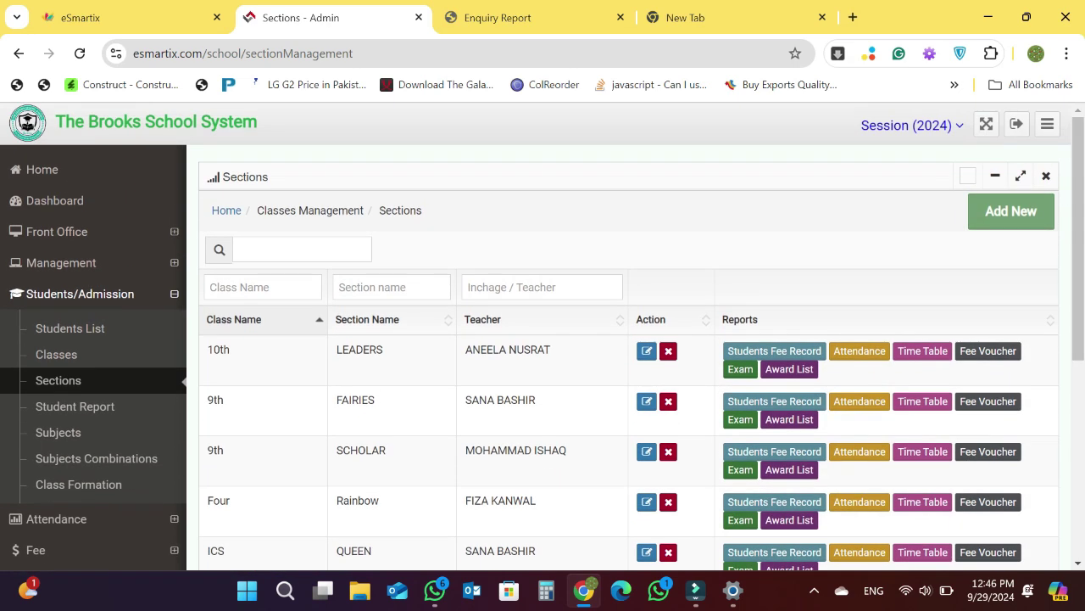
left_click(70, 328)
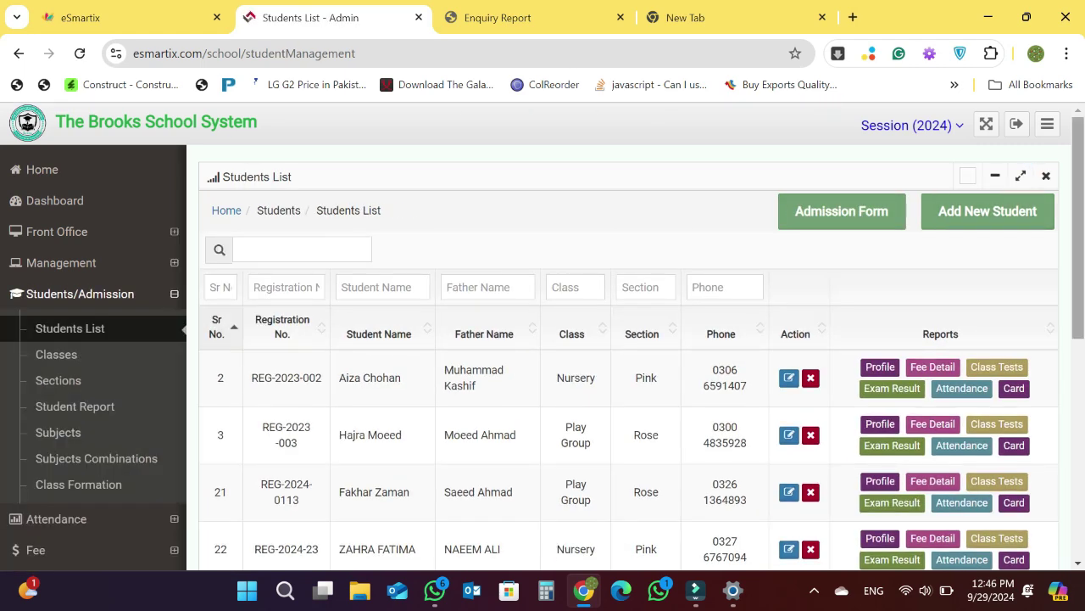
- Scroll through the Students List table and return to the top
scroll(543, 340, "down", 1)
scroll(543, 339, "down", 1)
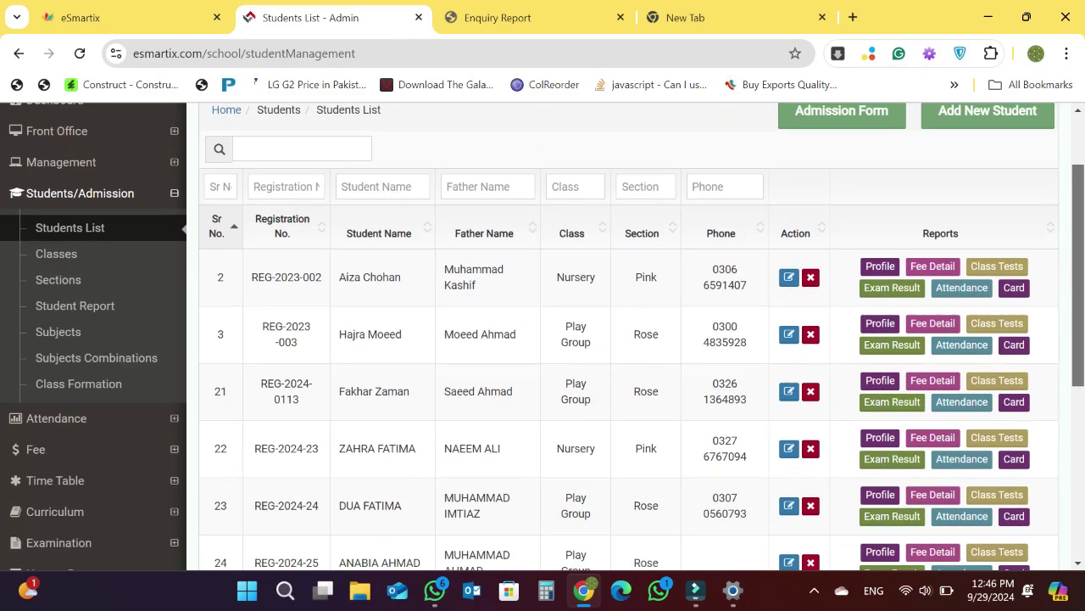
scroll(543, 339, "up", 1)
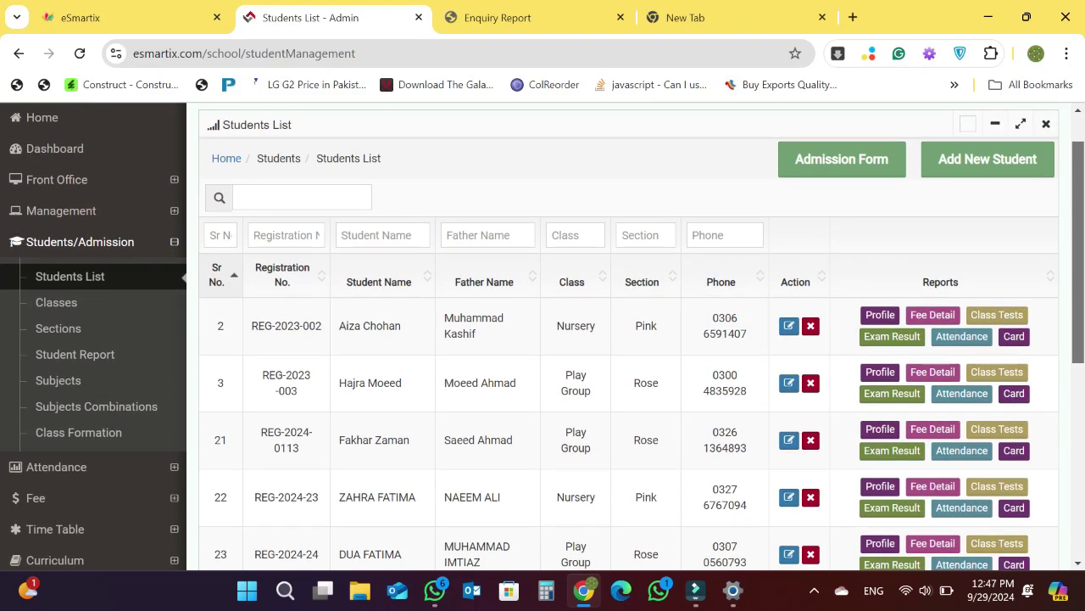
scroll(543, 340, "up", 1)
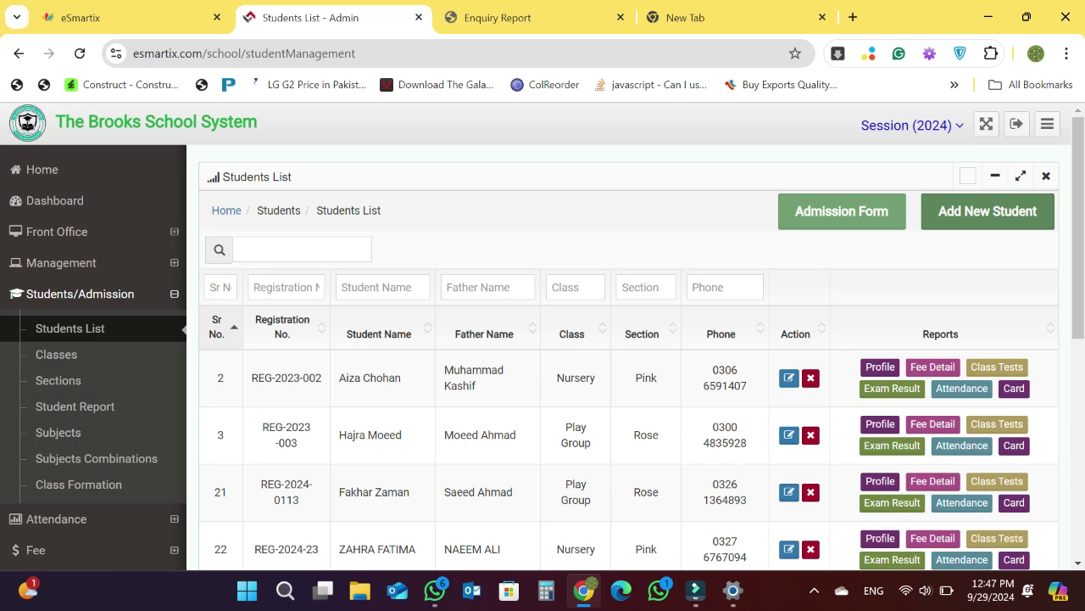
left_click(988, 212)
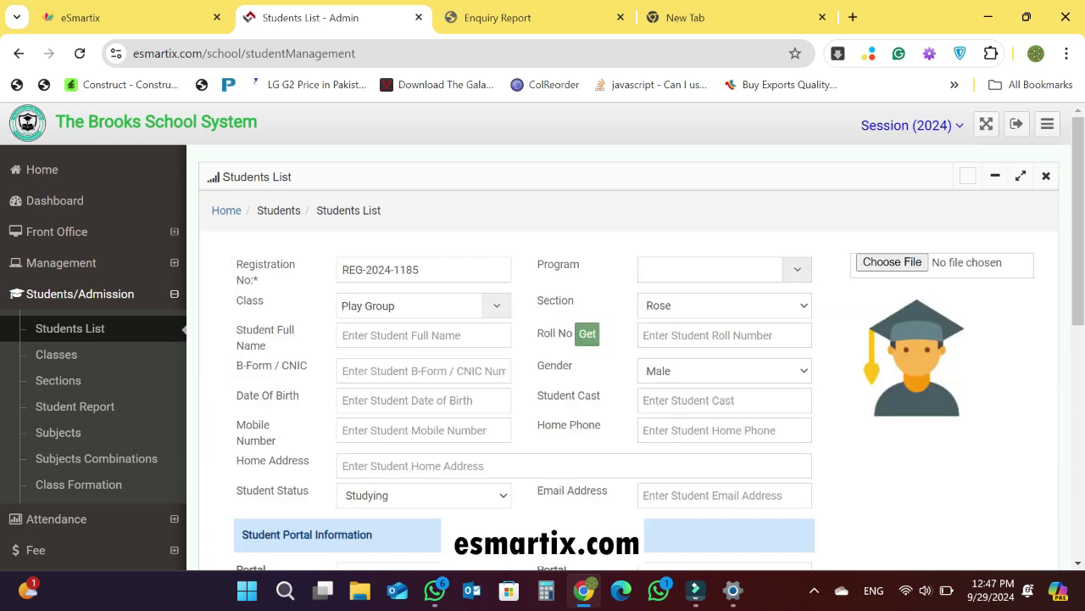
scroll(542, 339, "down", 1)
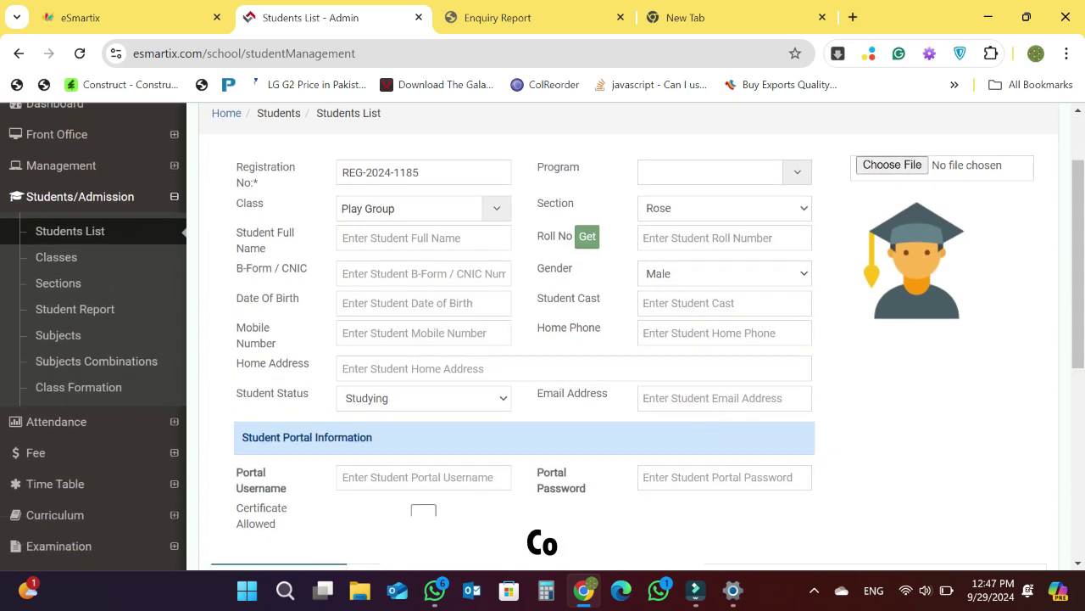
scroll(543, 336, "down", 1)
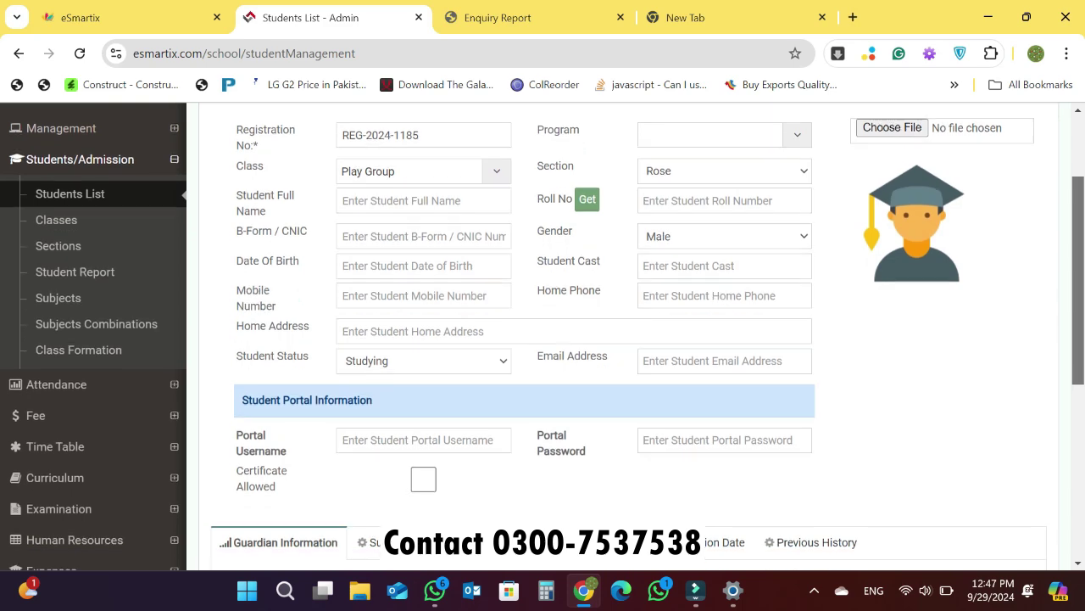
scroll(542, 335, "down", 1)
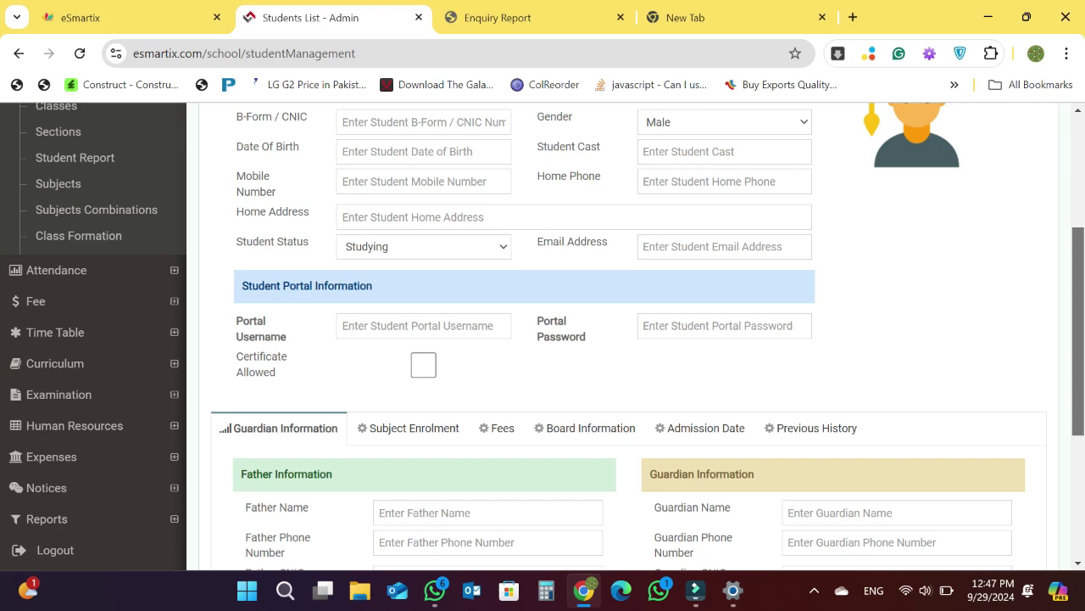
scroll(542, 336, "up", 2)
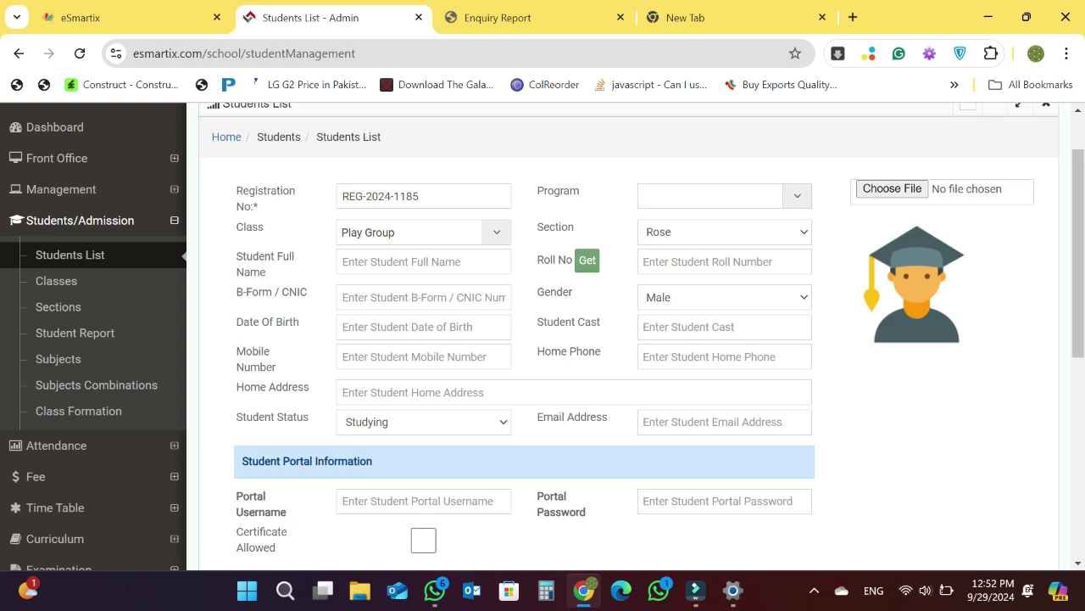
scroll(543, 336, "up", 1)
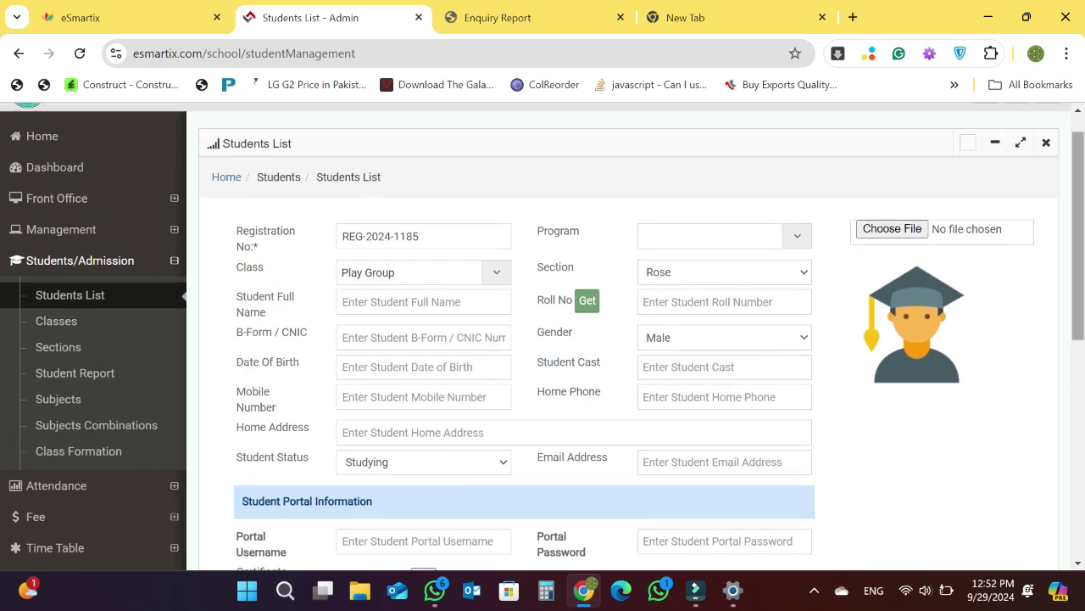
scroll(543, 336, "up", 1)
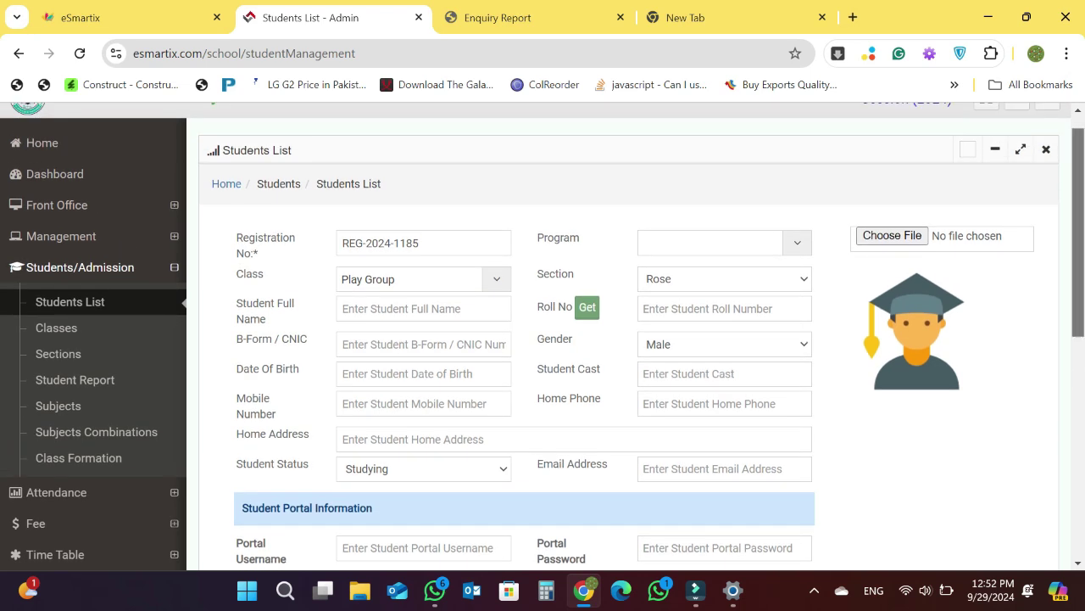
scroll(543, 335, "down", 1)
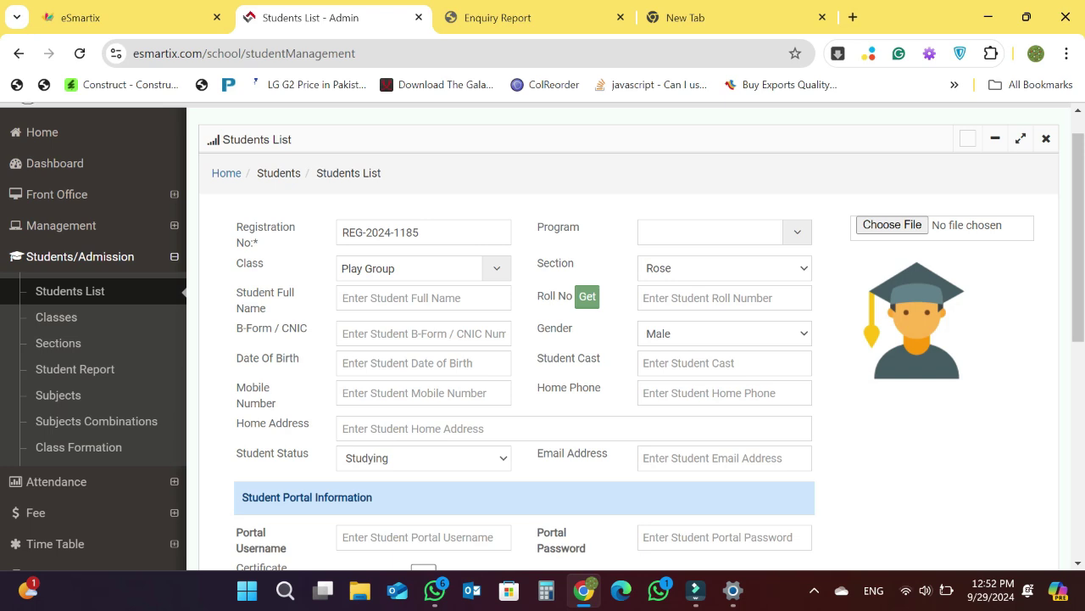
scroll(543, 335, "down", 1)
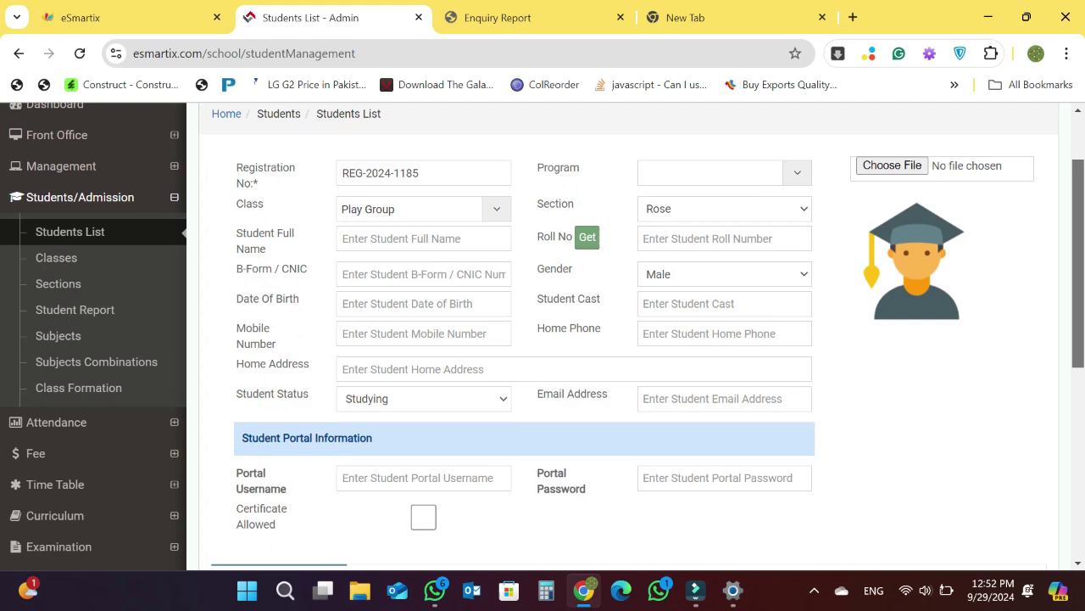
scroll(542, 336, "down", 1)
scroll(543, 335, "down", 2)
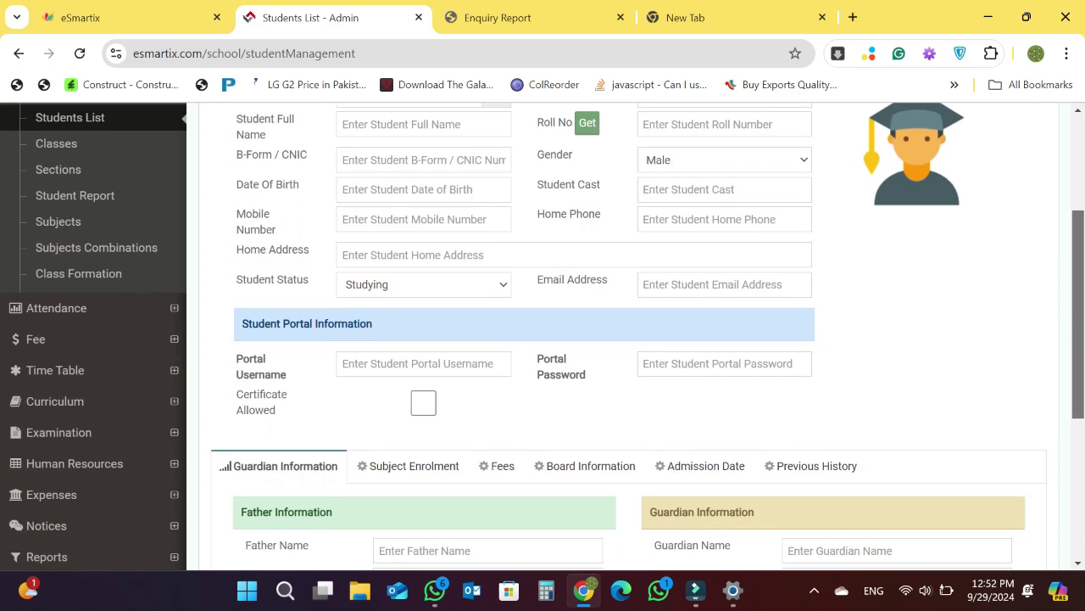
scroll(542, 335, "down", 1)
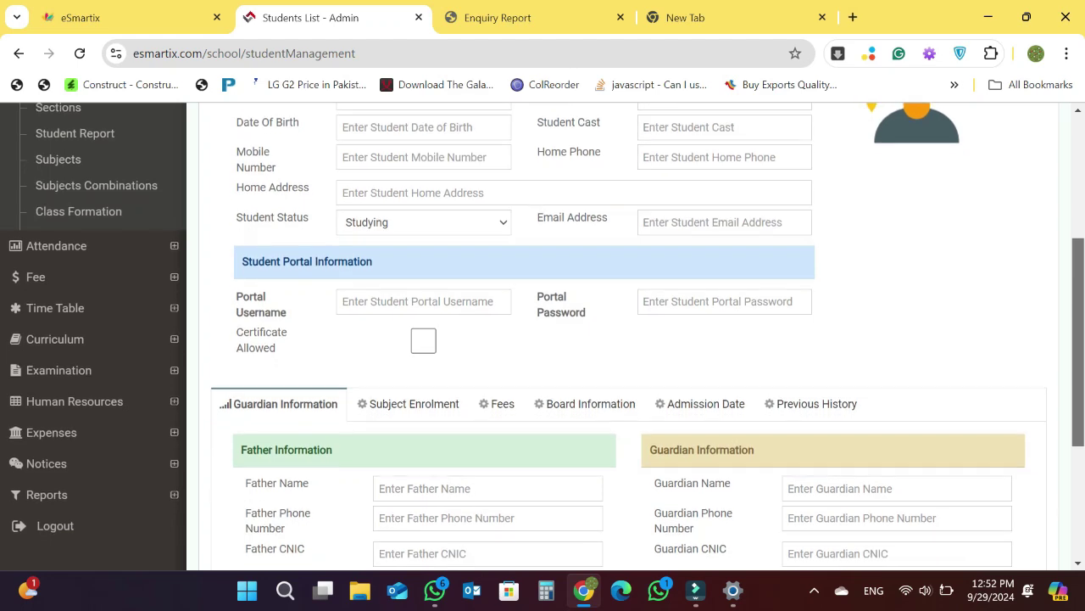
scroll(542, 335, "up", 1)
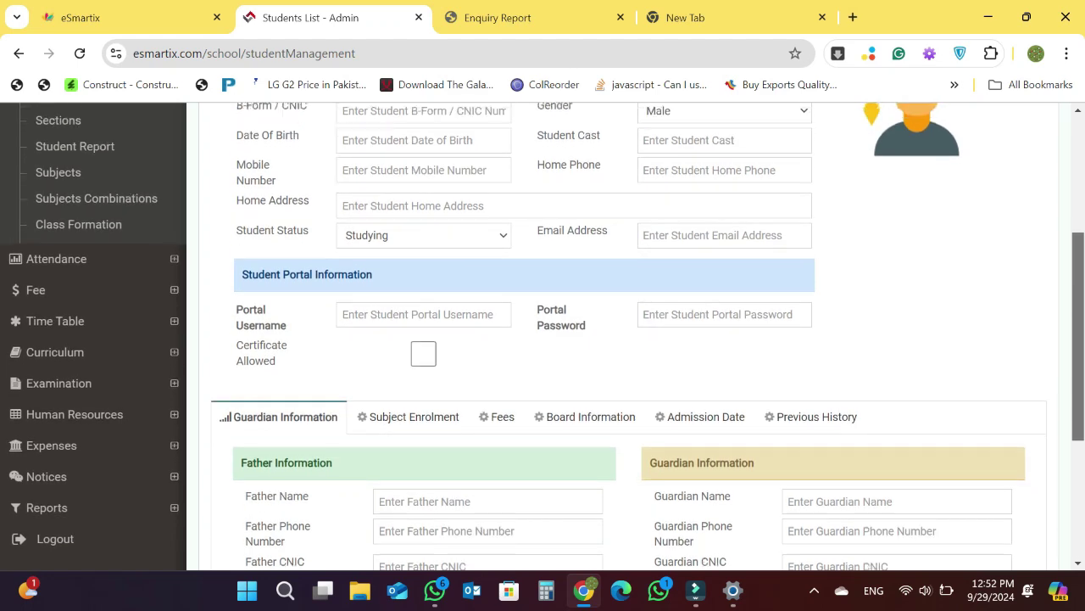
scroll(542, 336, "up", 1)
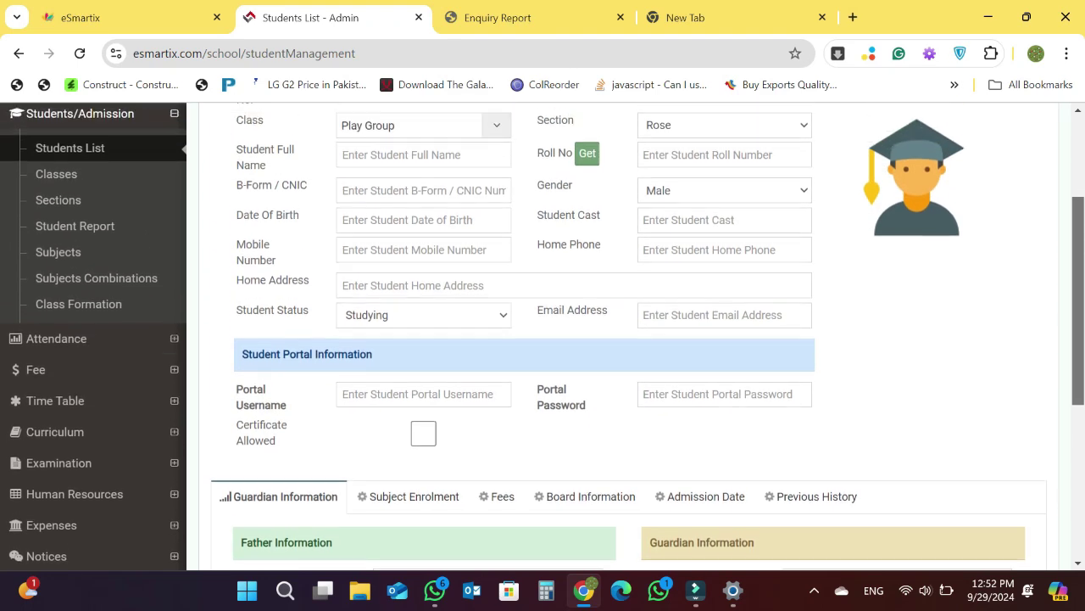
scroll(542, 336, "down", 1)
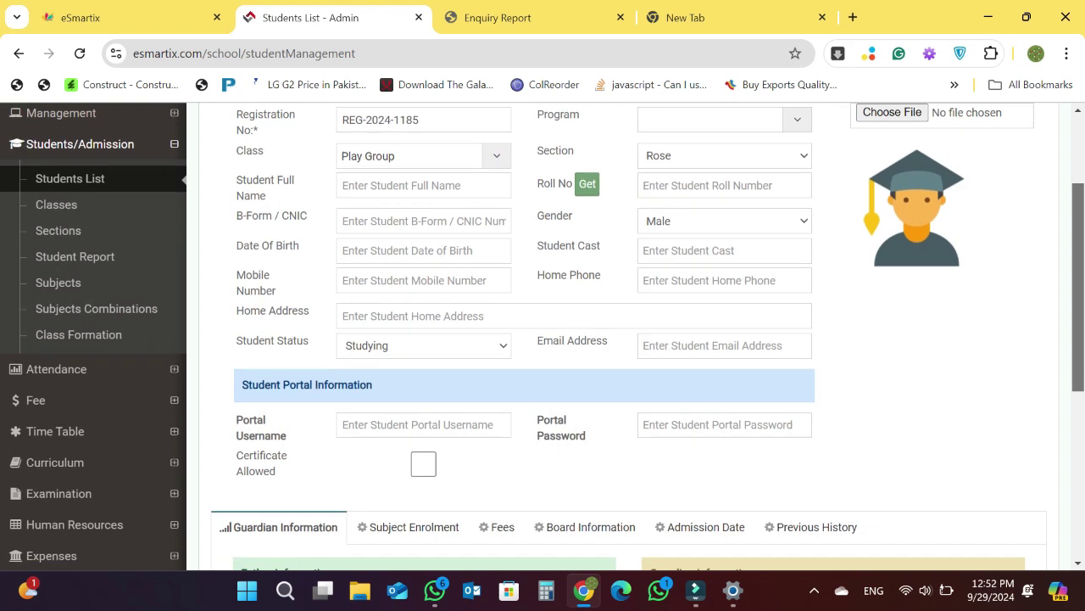
scroll(542, 336, "up", 1)
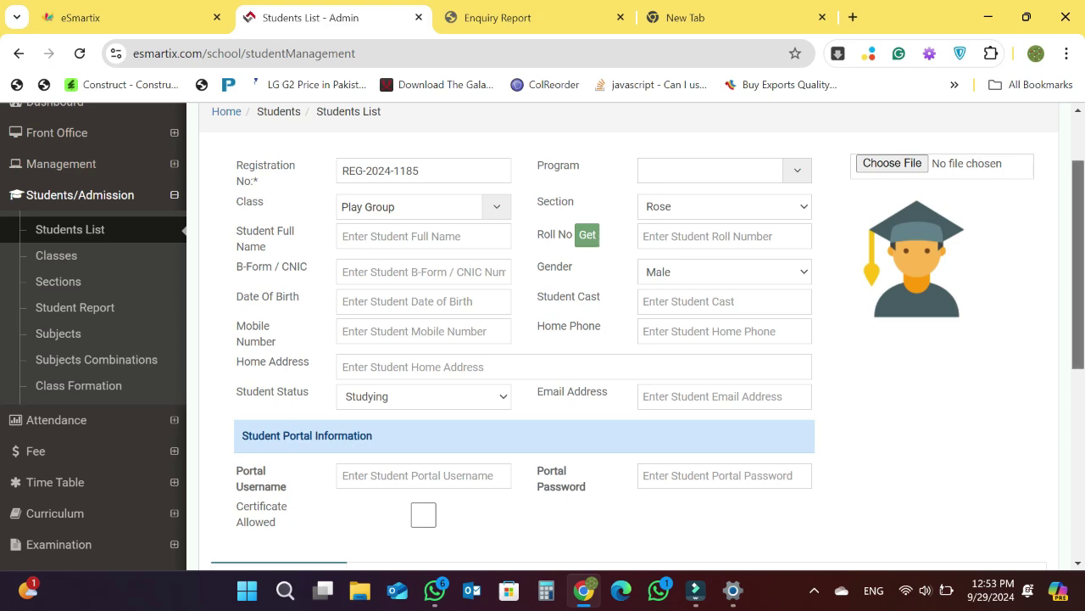
scroll(543, 339, "down", 1)
scroll(543, 339, "down", 2)
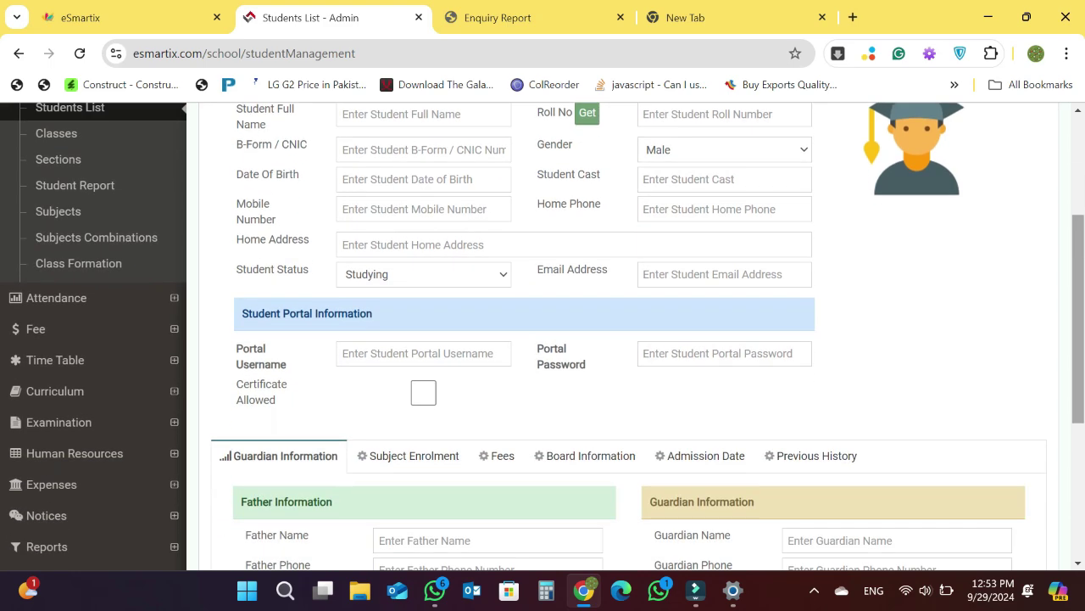
scroll(543, 339, "down", 4)
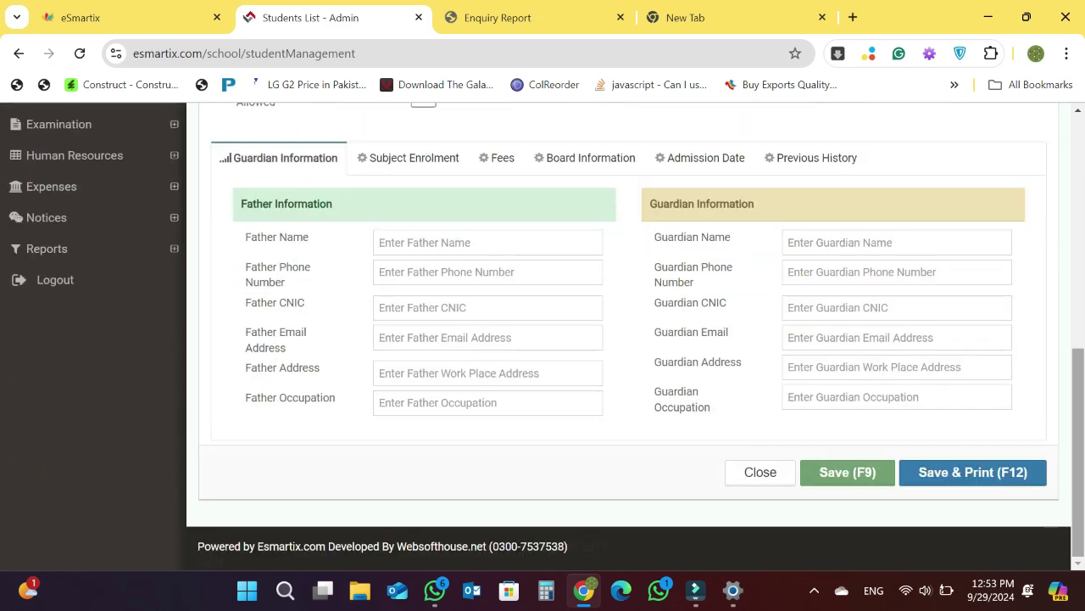
scroll(543, 340, "up", 3)
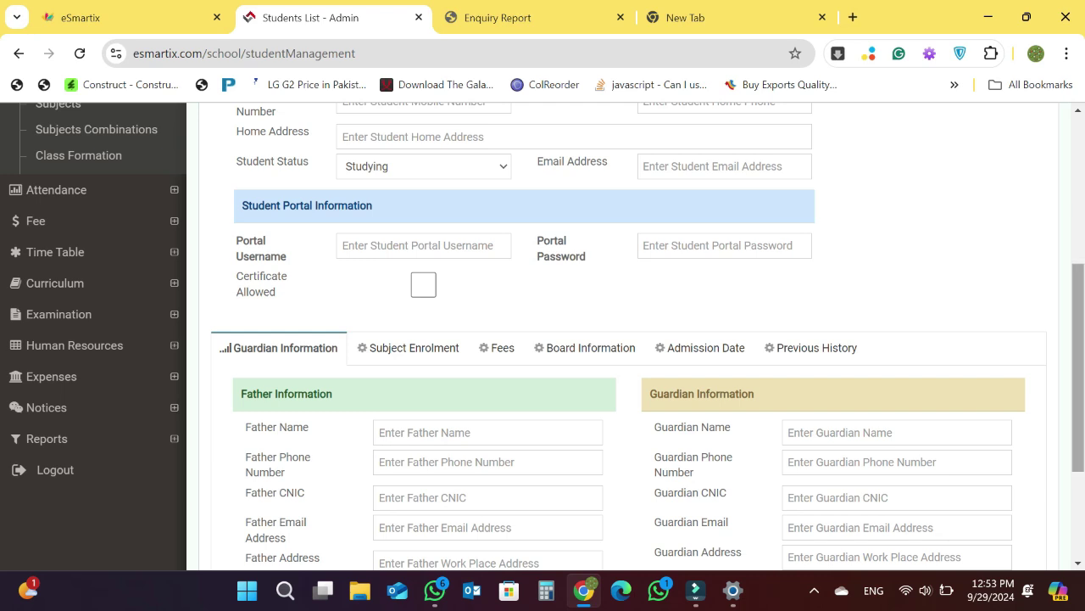
scroll(628, 336, "down", 2)
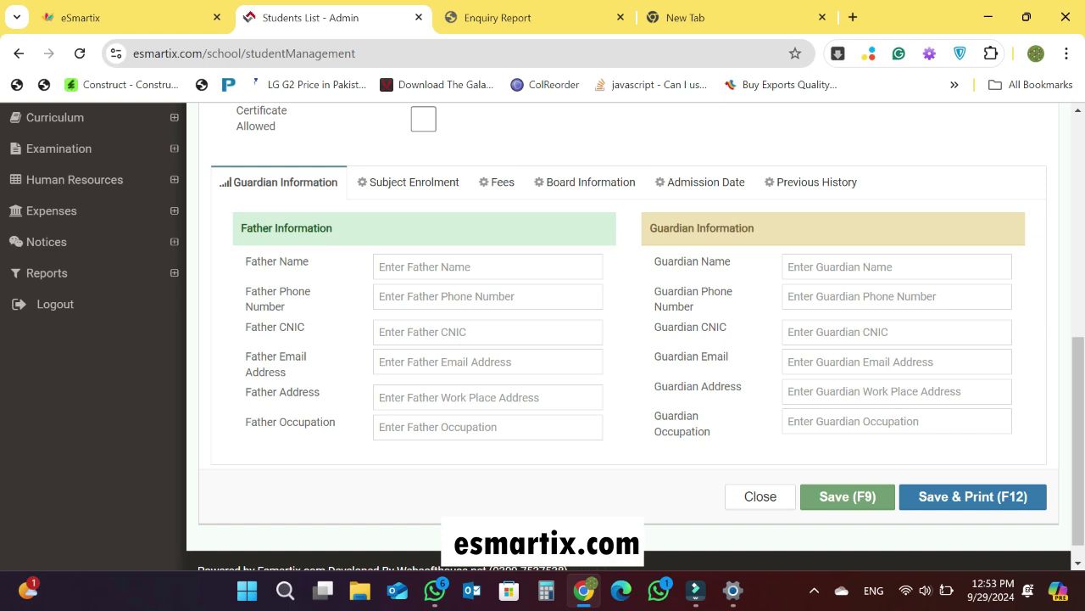
- Show the form's Fees section with empty fee heads, zero discounts and Total Fee 0
left_click(498, 182)
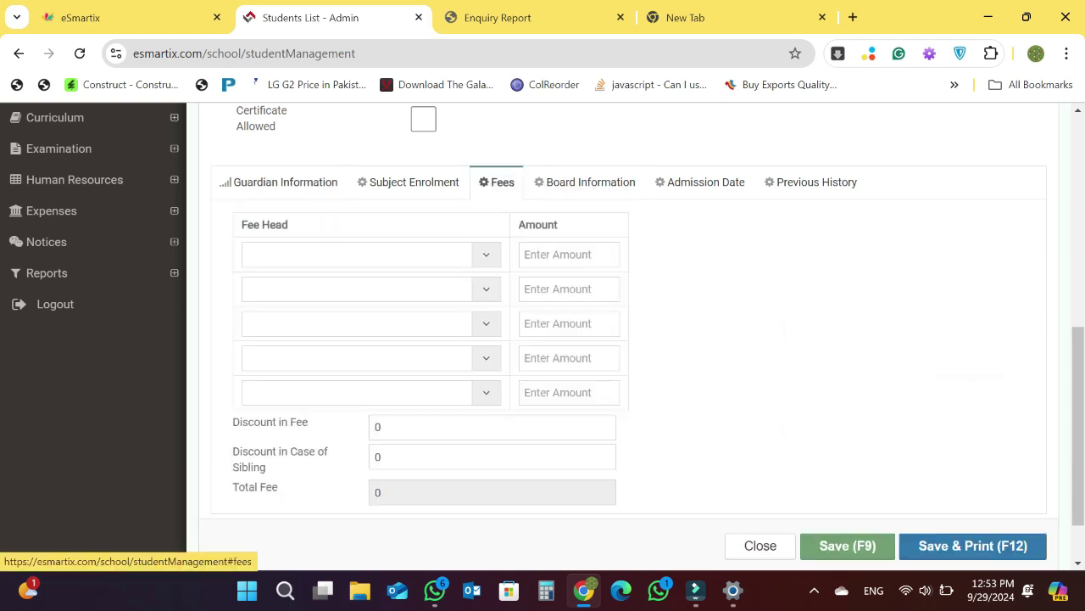
scroll(628, 339, "down", 1)
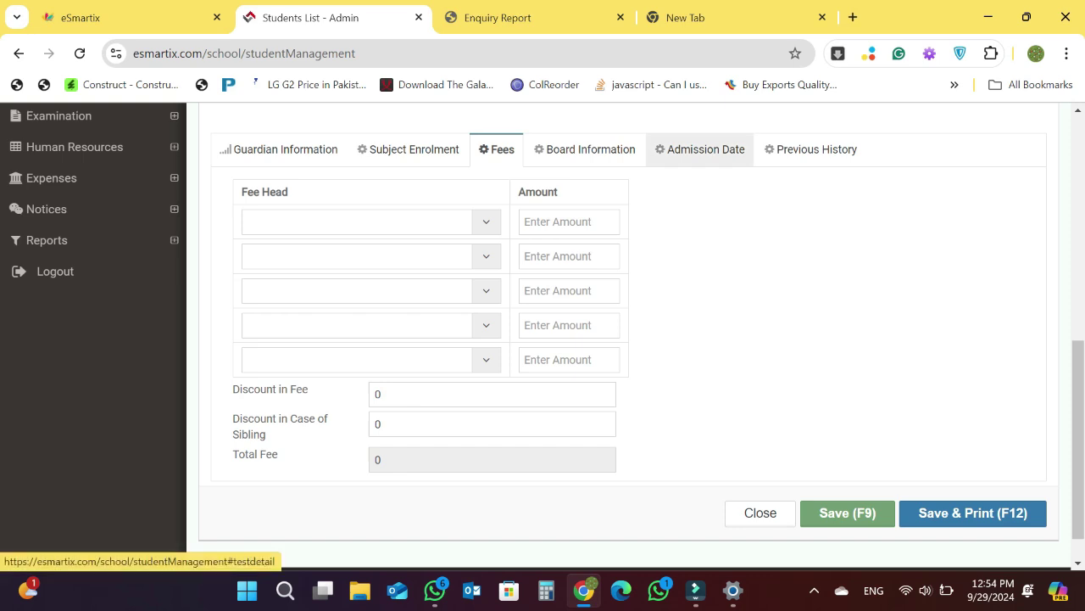
- Show the Admission Date section with admission date, test date and test remarks fields
left_click(699, 149)
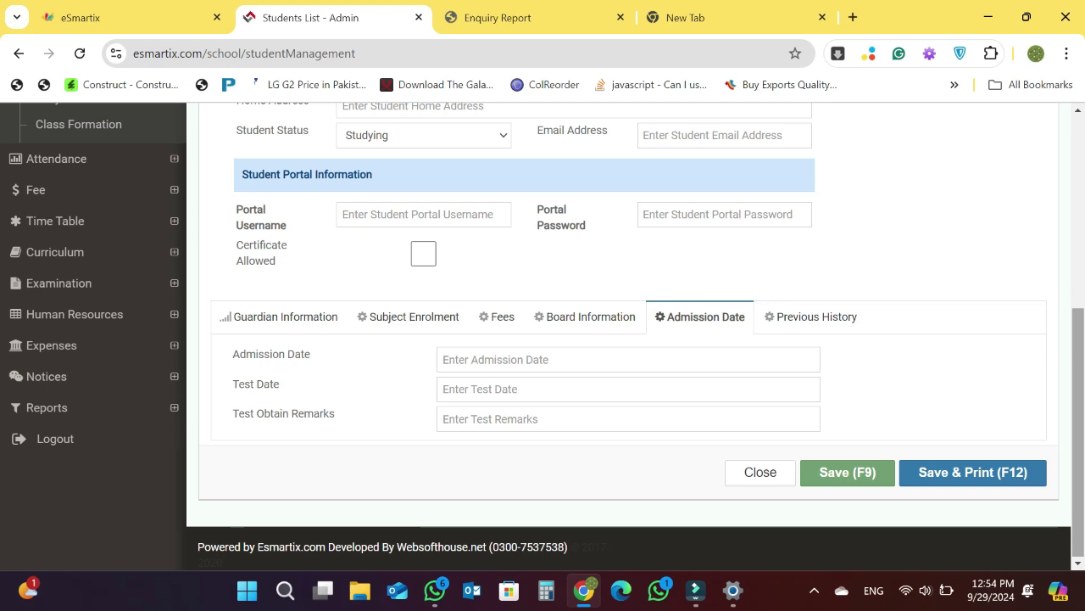
mouse_move(1077, 416)
left_mouse_down()
mouse_move(1078, 251)
mouse_move(1078, 427)
mouse_move(1078, 409)
left_mouse_up()
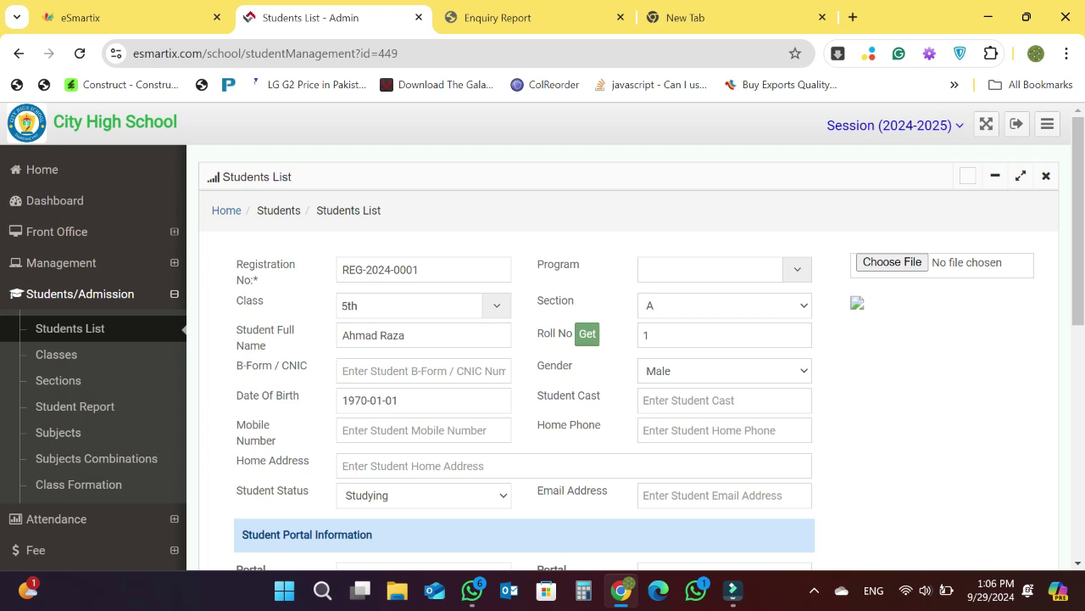
- Open the class 5th student's record, check its Monthly Fee of 3000, and close without updating
left_click(69, 329)
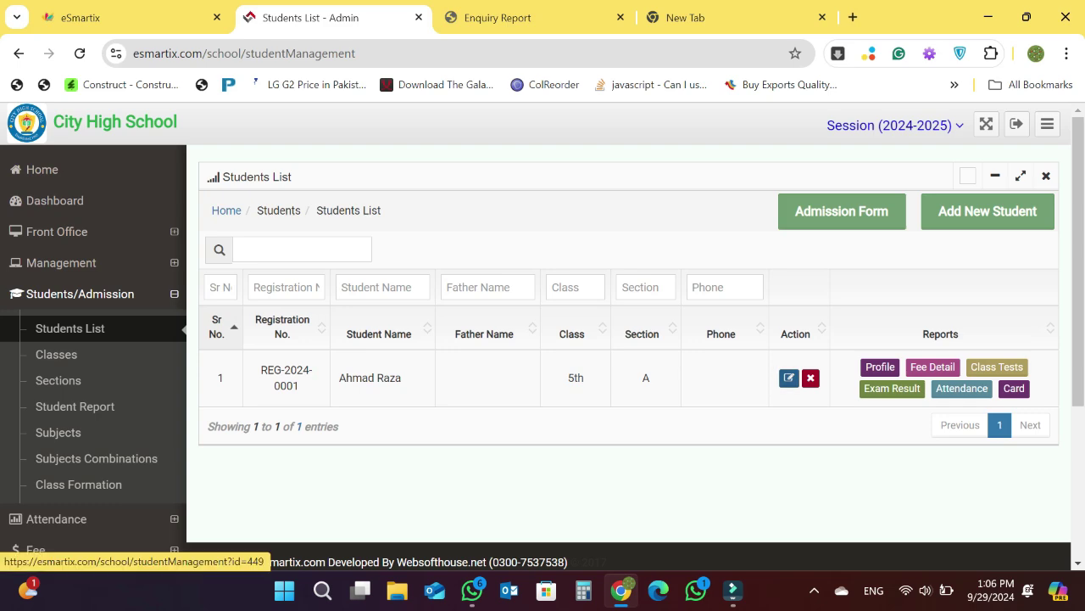
left_click(789, 378)
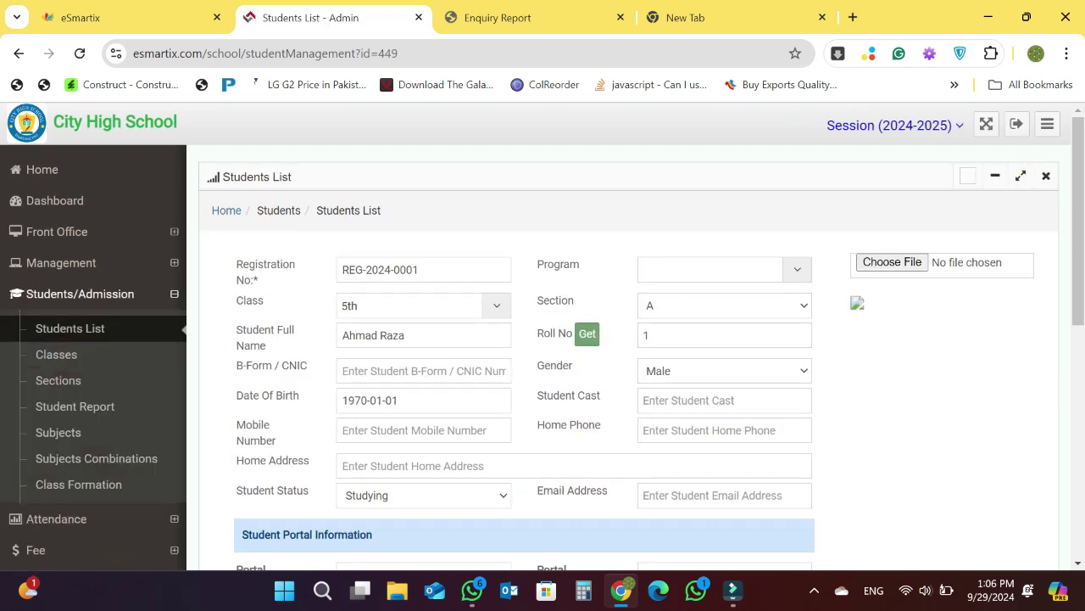
scroll(542, 339, "down", 2)
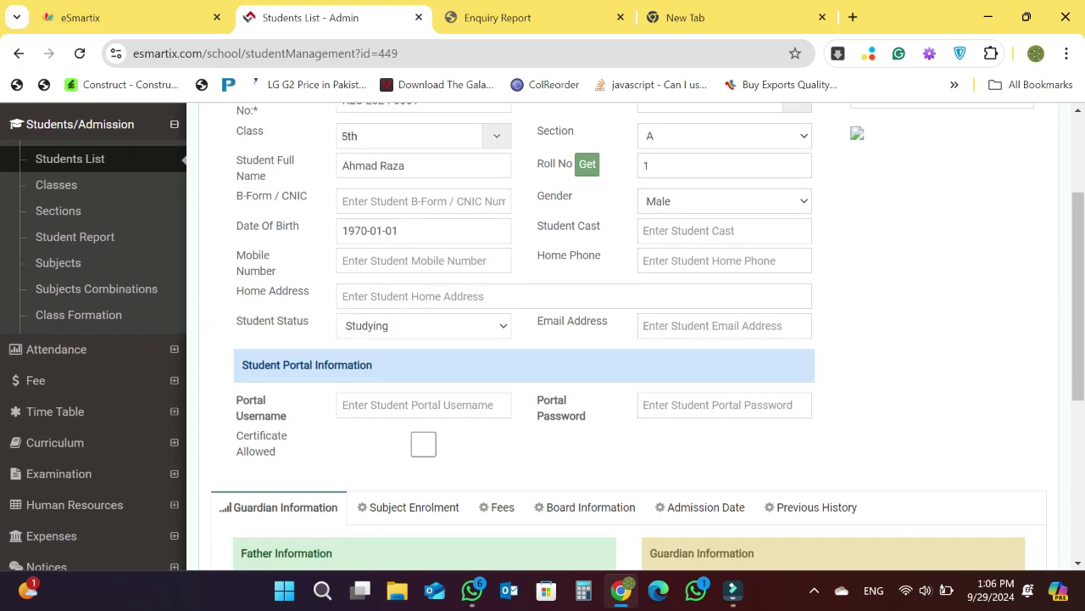
scroll(543, 339, "down", 1)
scroll(543, 339, "down", 1)
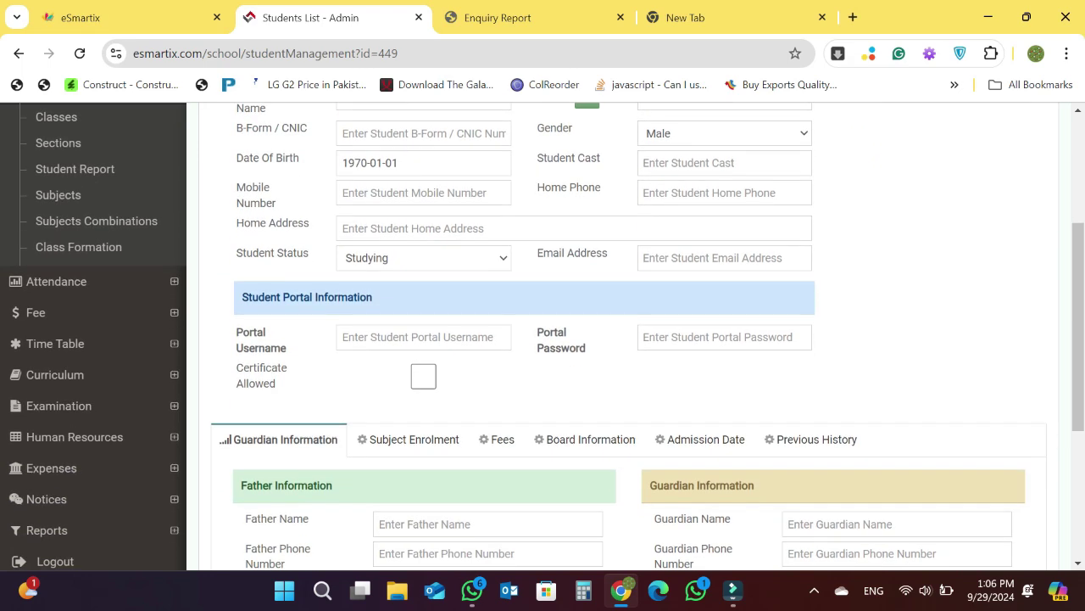
left_click(497, 439)
scroll(497, 439, "down", 1)
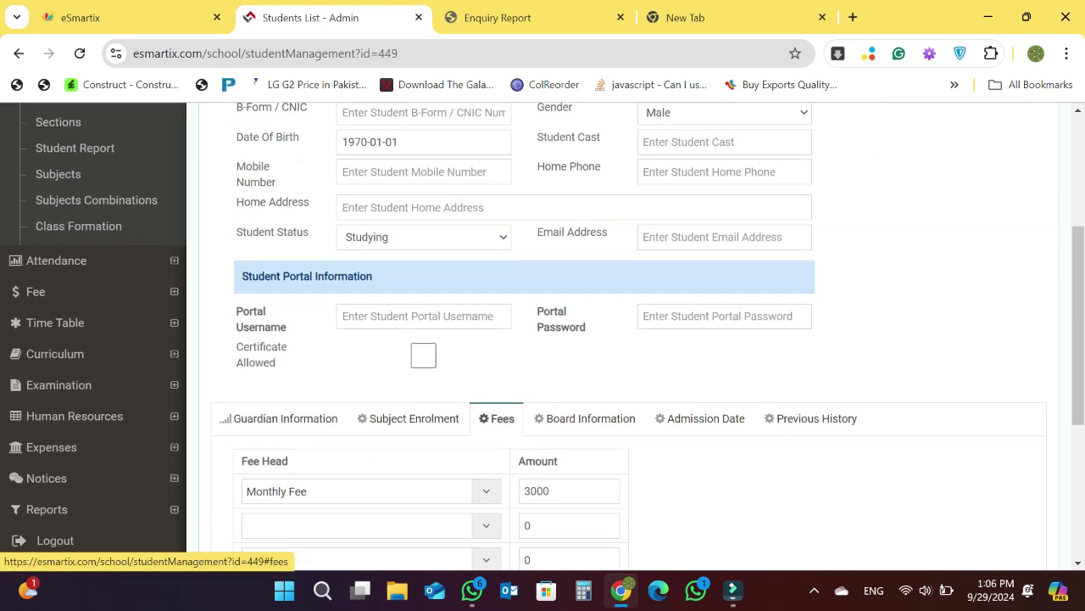
scroll(543, 339, "down", 3)
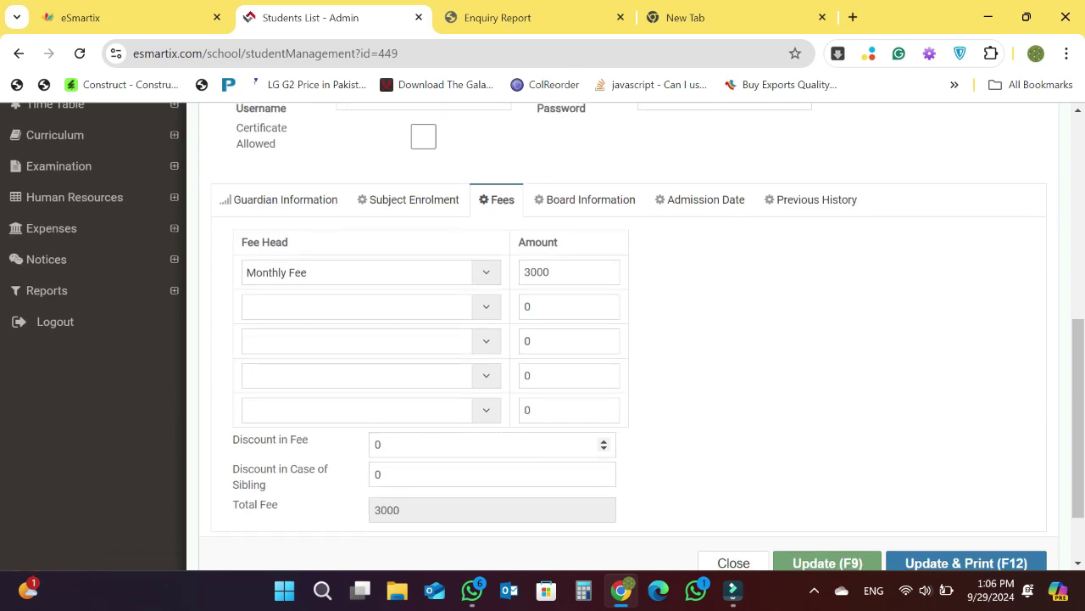
scroll(543, 339, "down", 2)
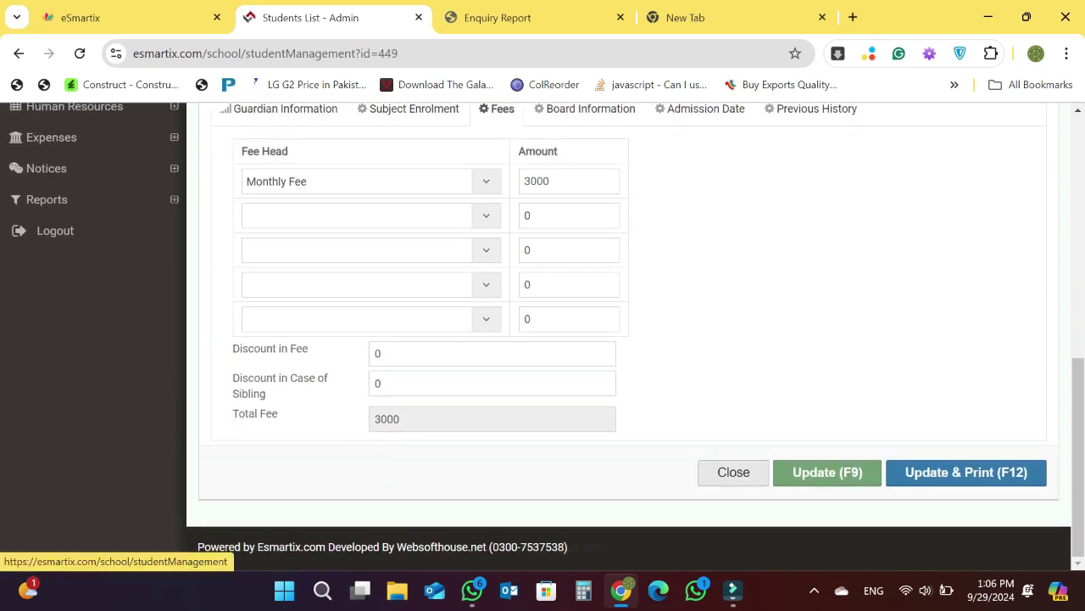
left_click(733, 472)
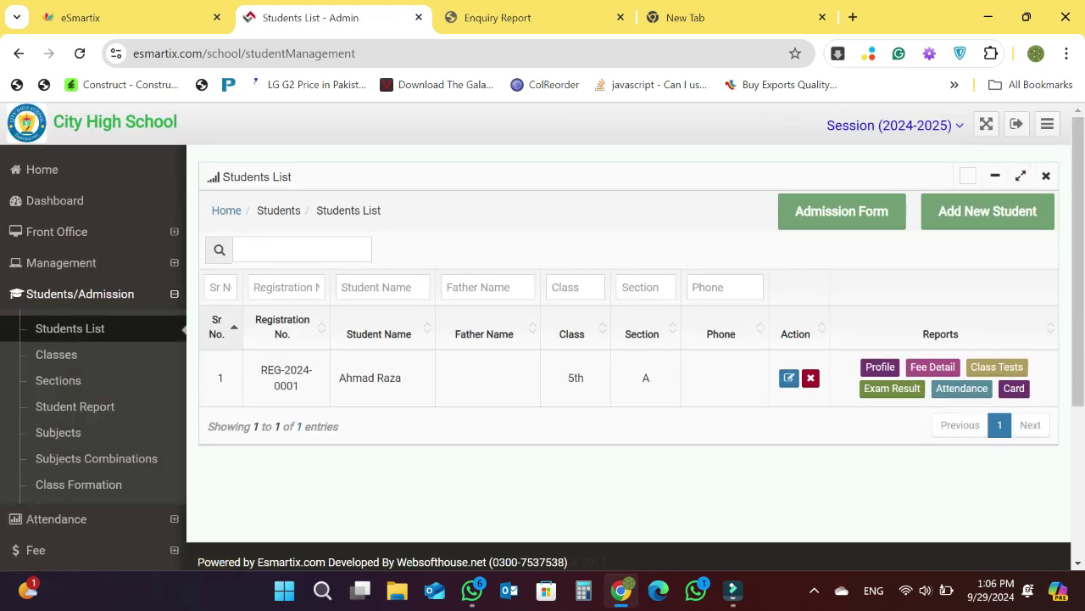
- Start a new fee voucher from the Fee Vouchers page, with Class and Section left at All
left_click(34, 549)
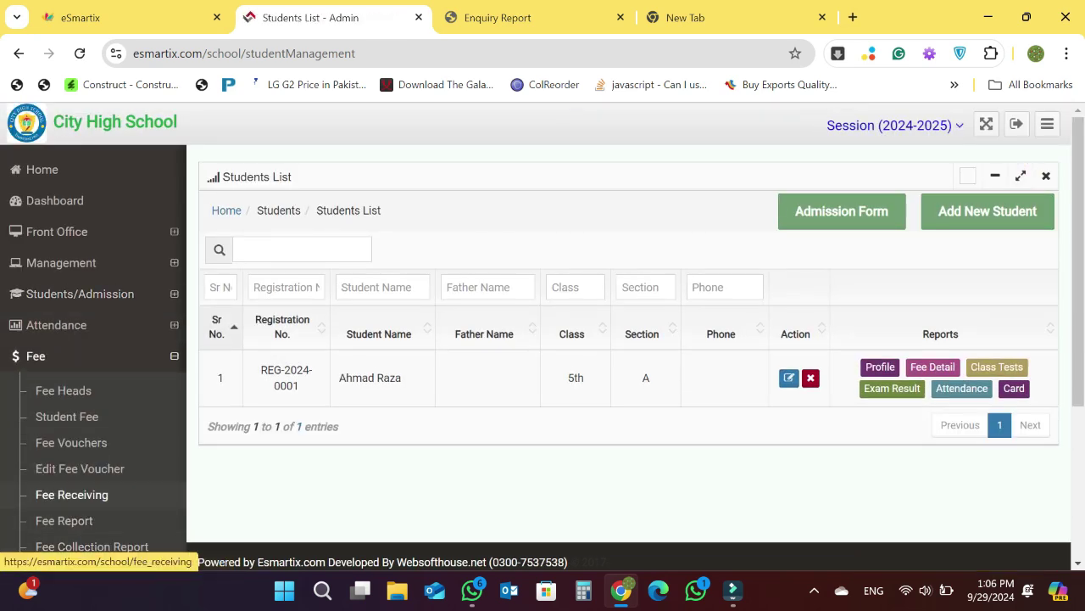
left_click(71, 442)
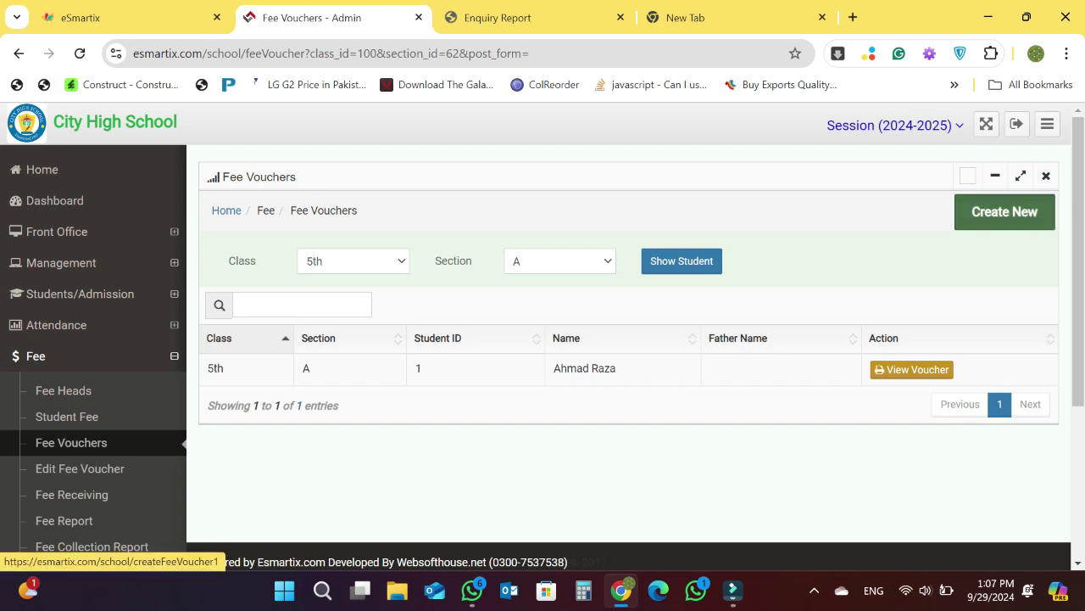
left_click(1004, 211)
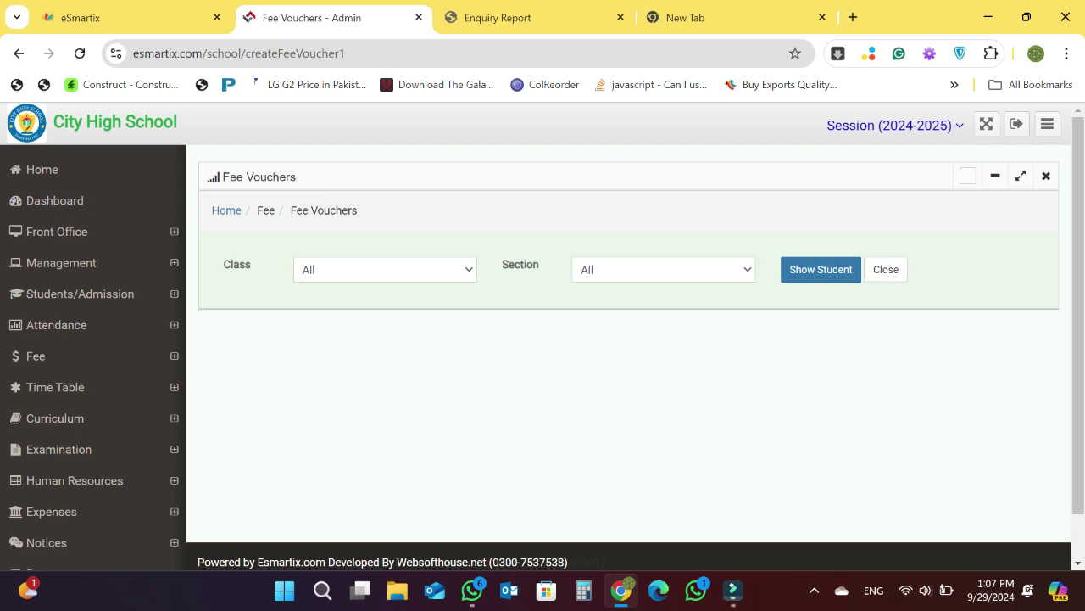
- Load the students of class 5th, section A into the fee voucher form
left_click(385, 270)
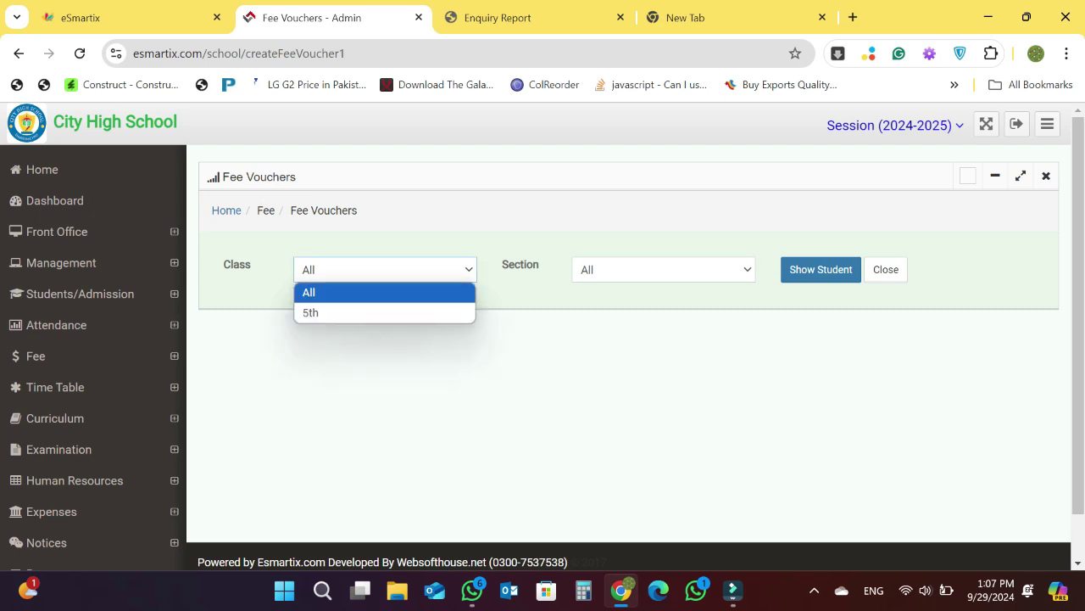
left_click(385, 312)
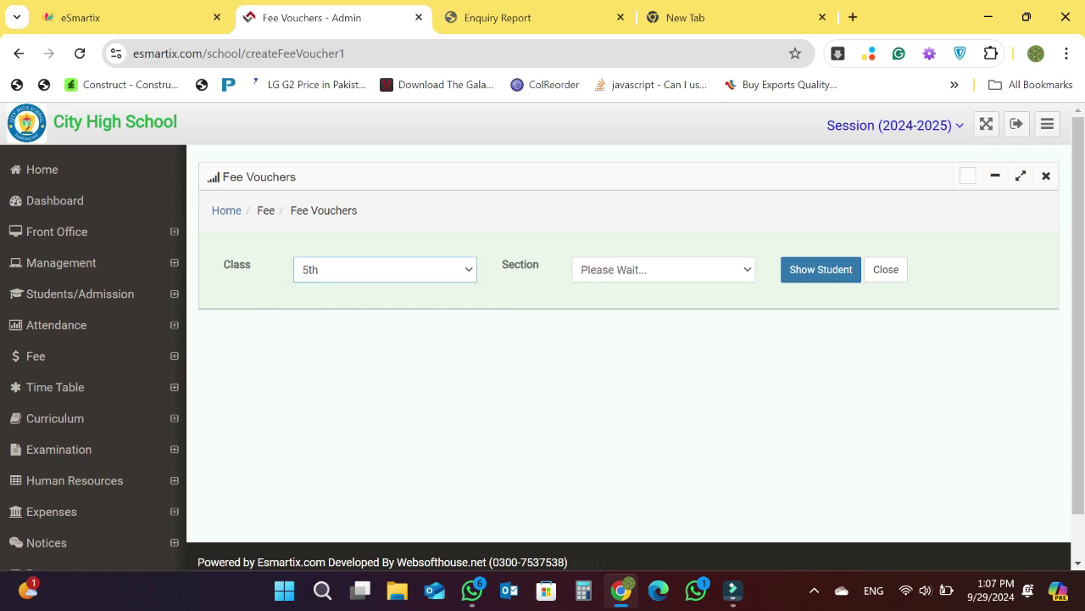
left_click(663, 270)
left_click(662, 310)
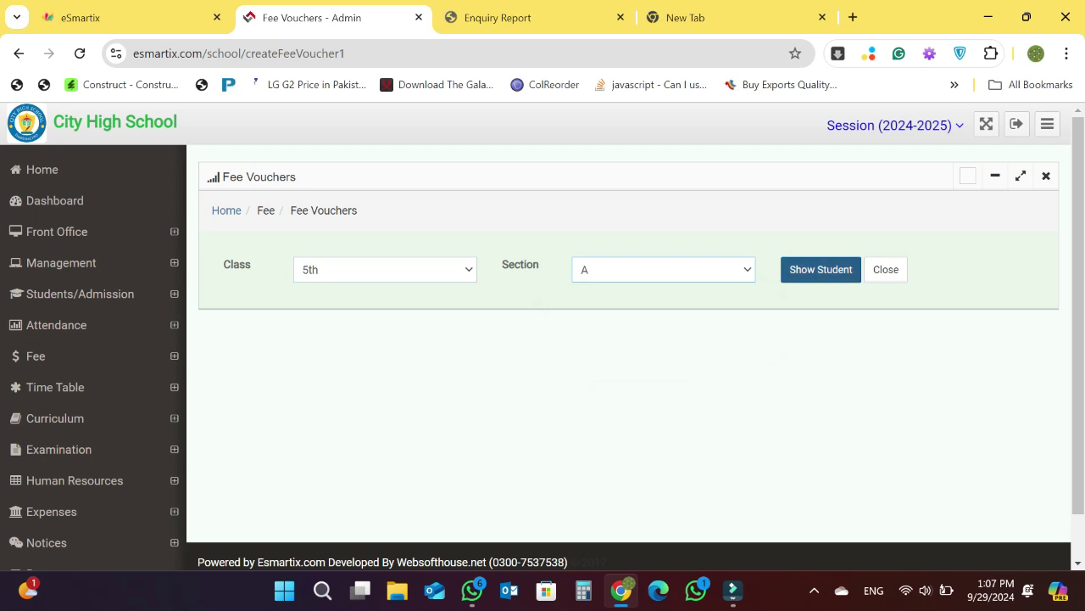
left_click(821, 270)
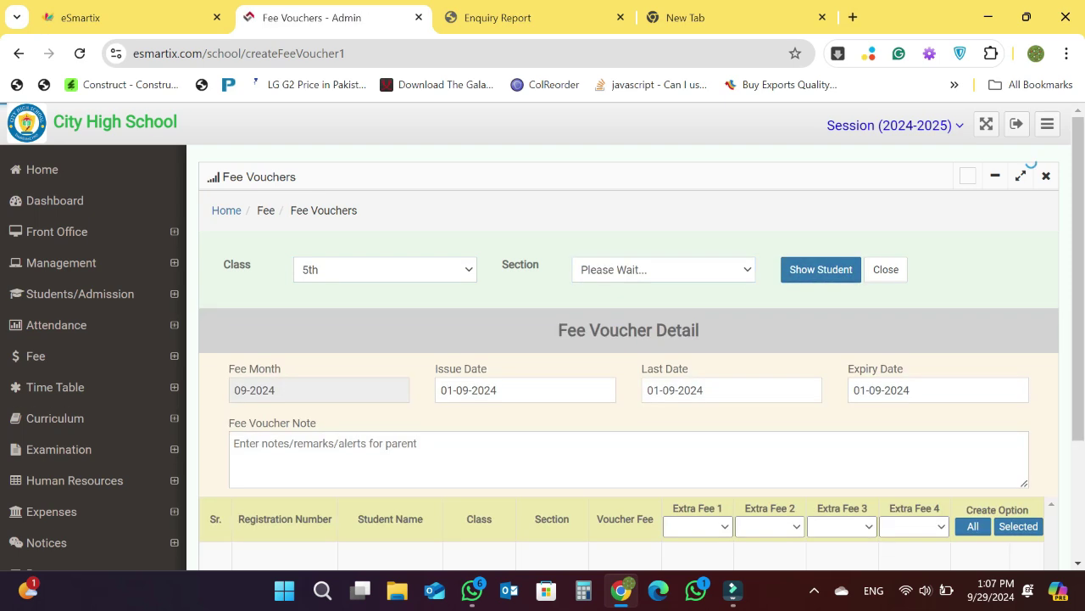
scroll(628, 356, "down", 1)
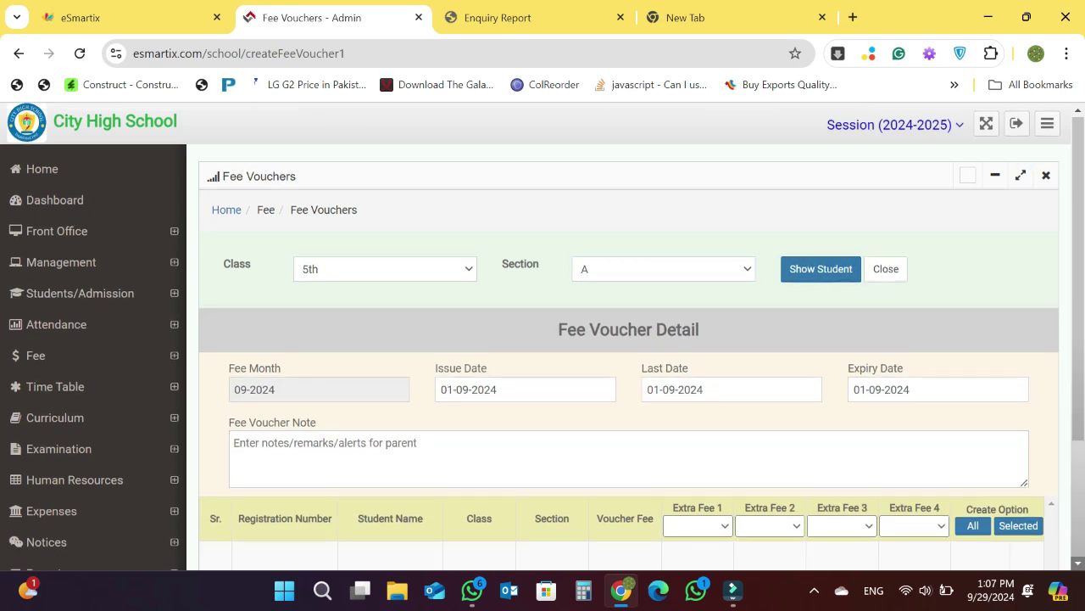
scroll(629, 356, "down", 2)
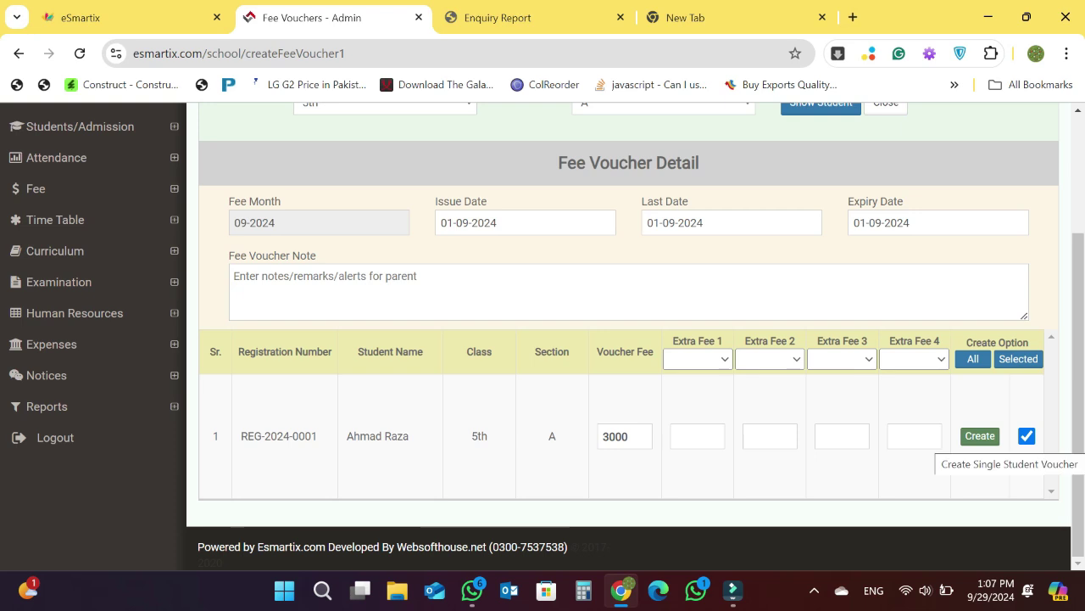
left_click(981, 436)
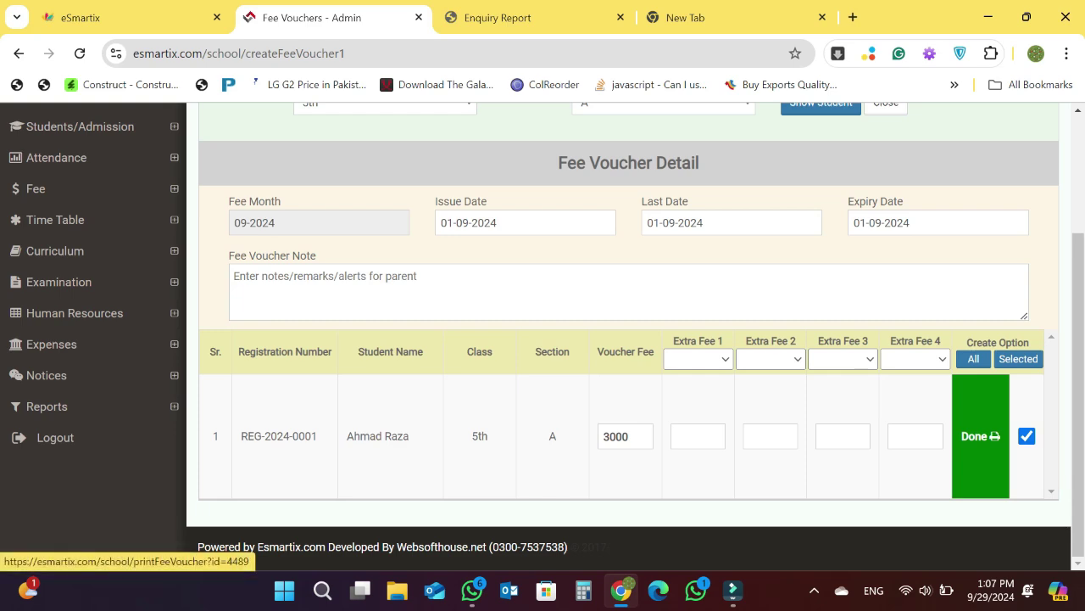
left_click(981, 436)
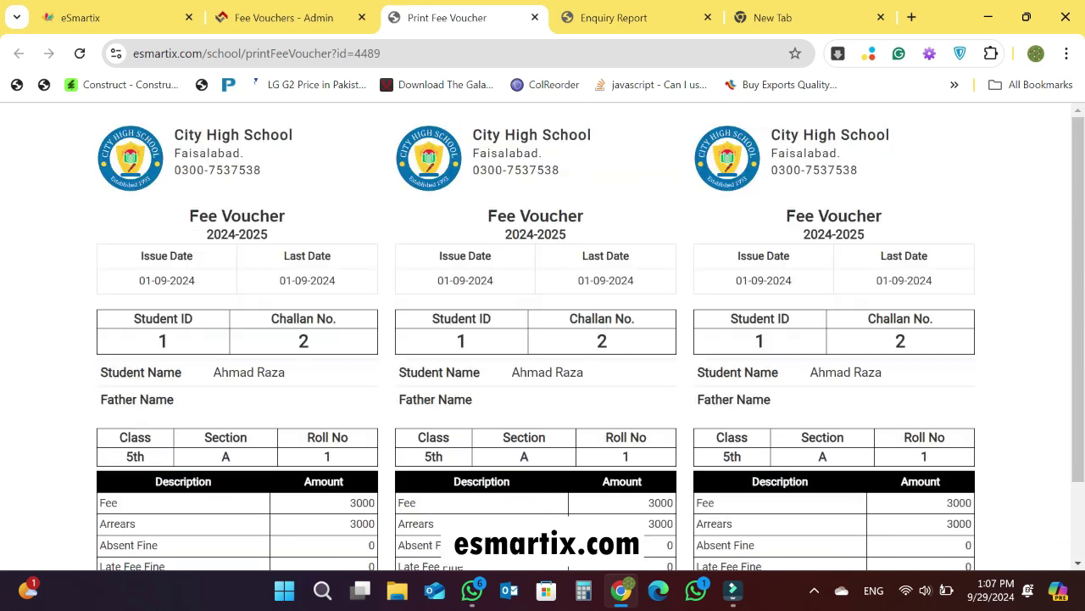
scroll(543, 339, "down", 1)
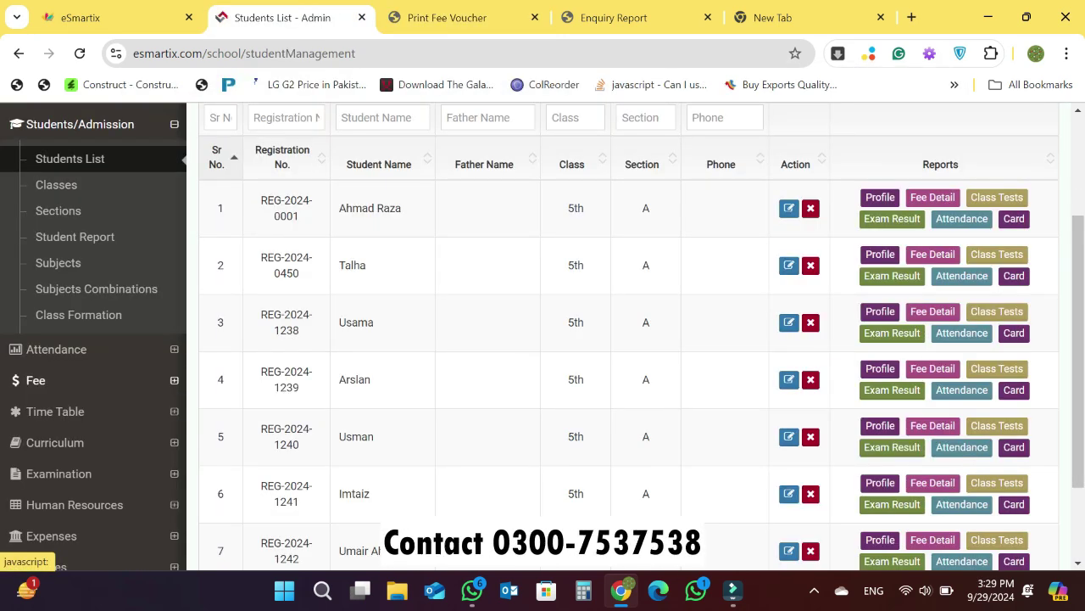
left_click(36, 380)
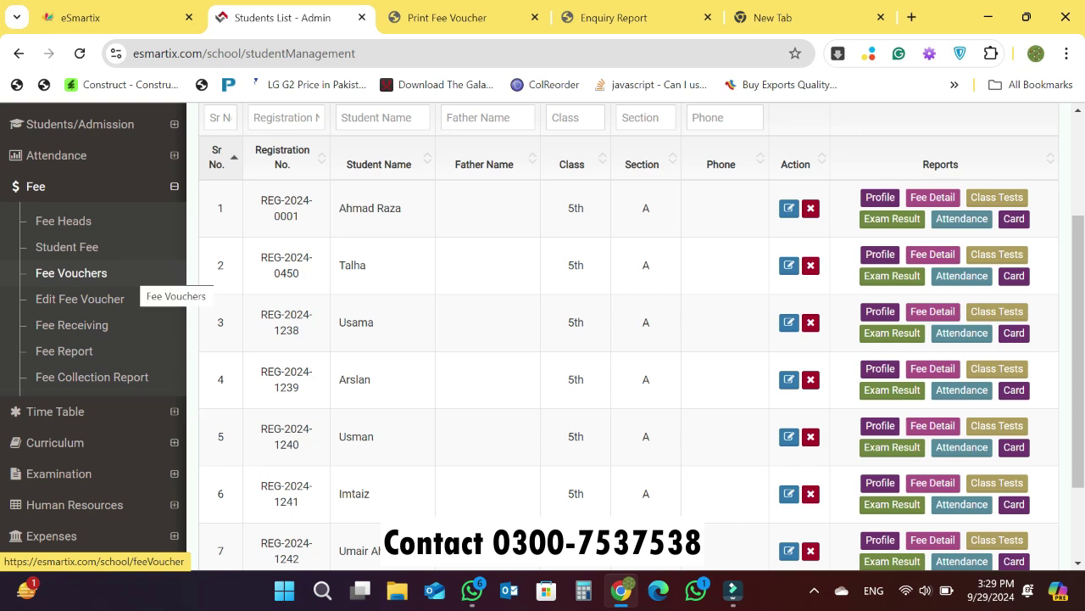
- Start a new voucher form for class 5th section A and review its six students' fees (700–6000)
left_click(71, 272)
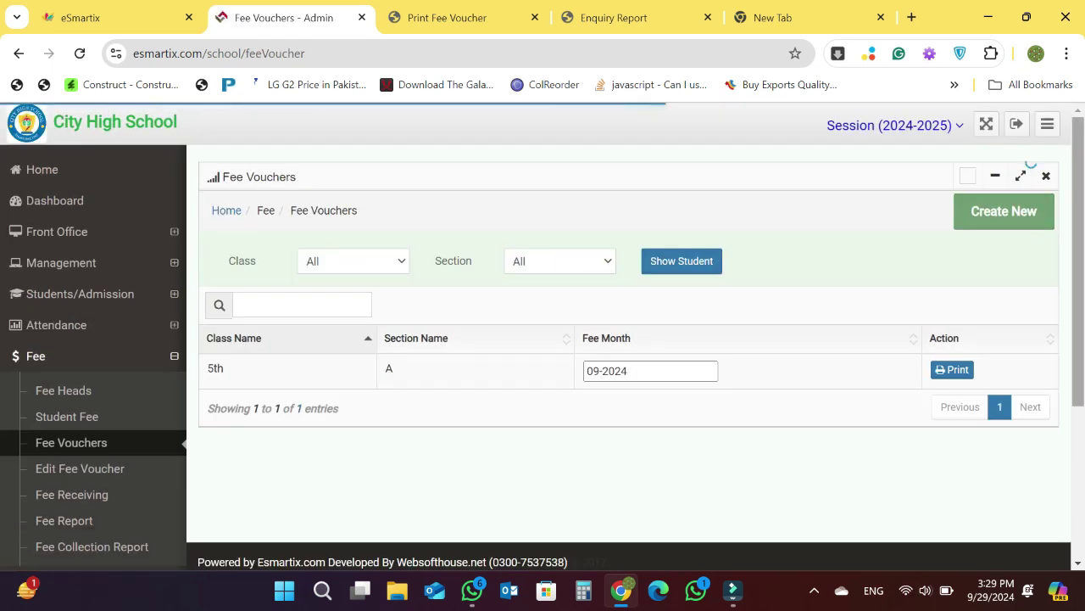
left_click(1004, 211)
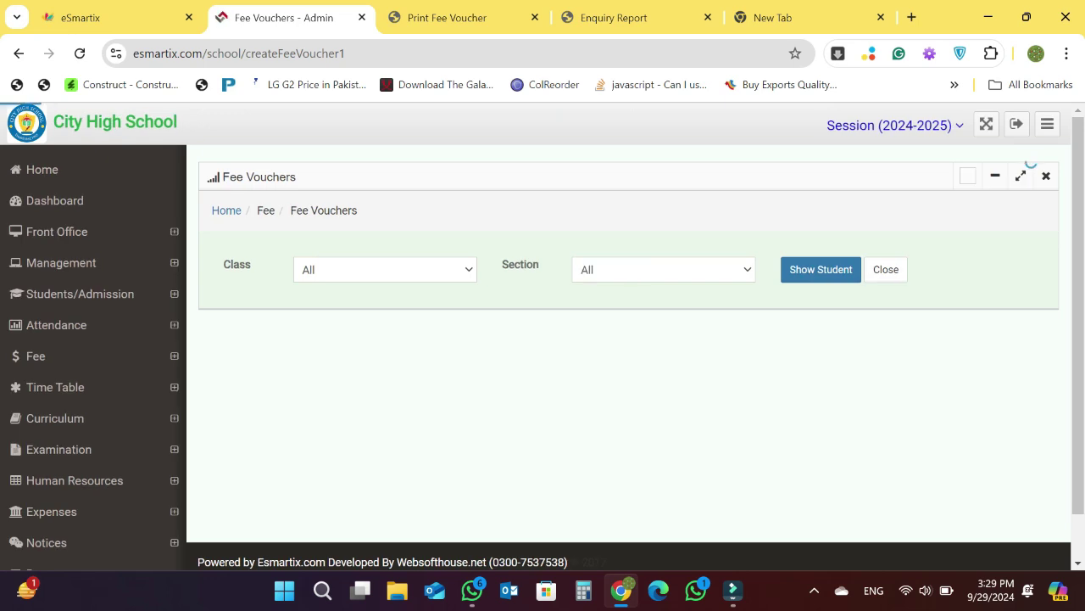
left_click(385, 269)
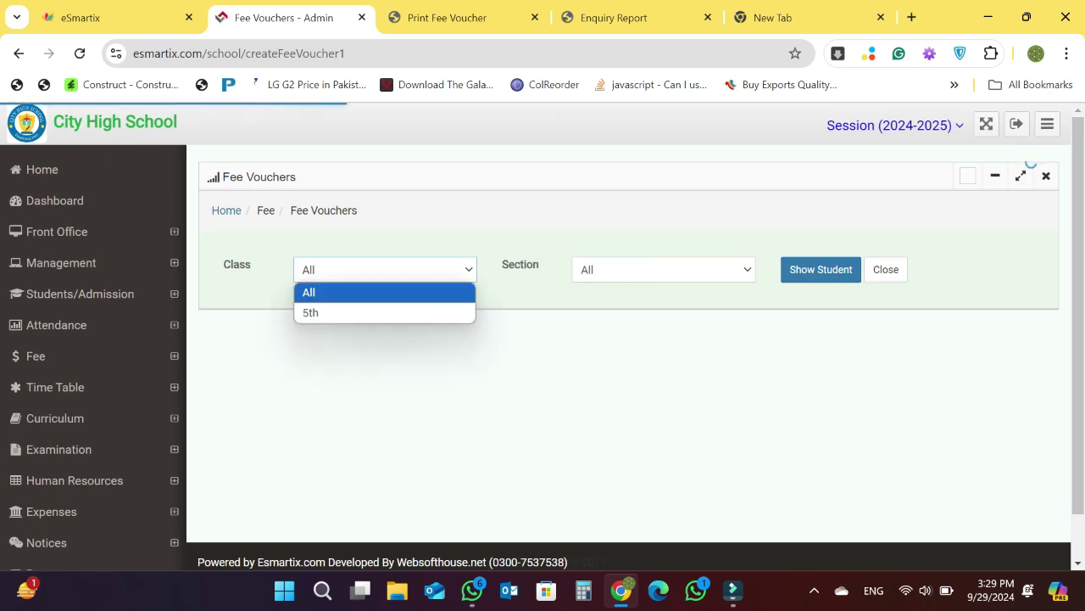
left_click(310, 312)
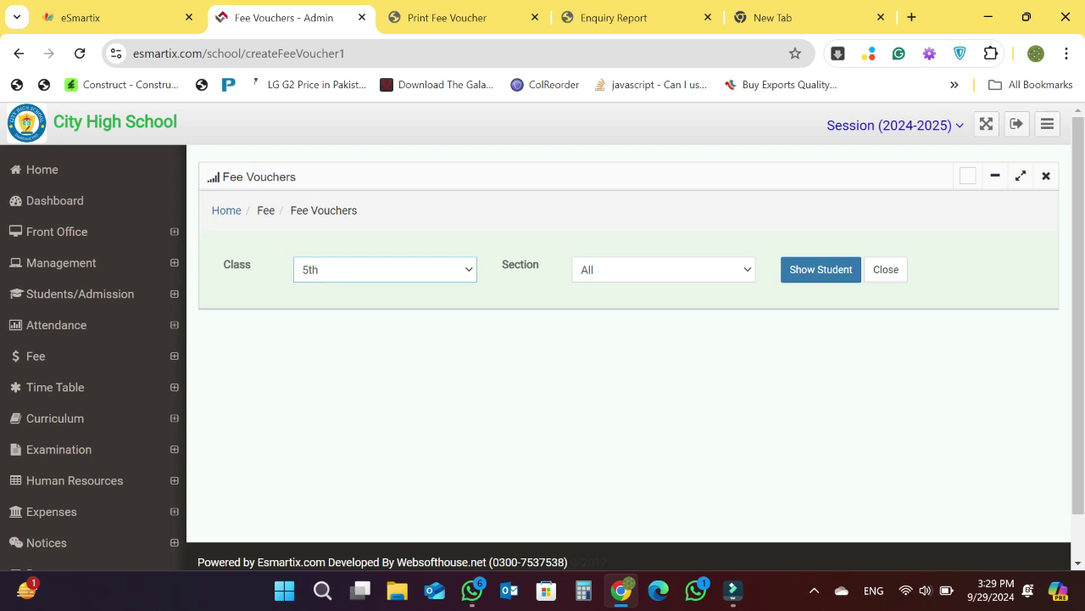
left_click(663, 269)
left_click(593, 310)
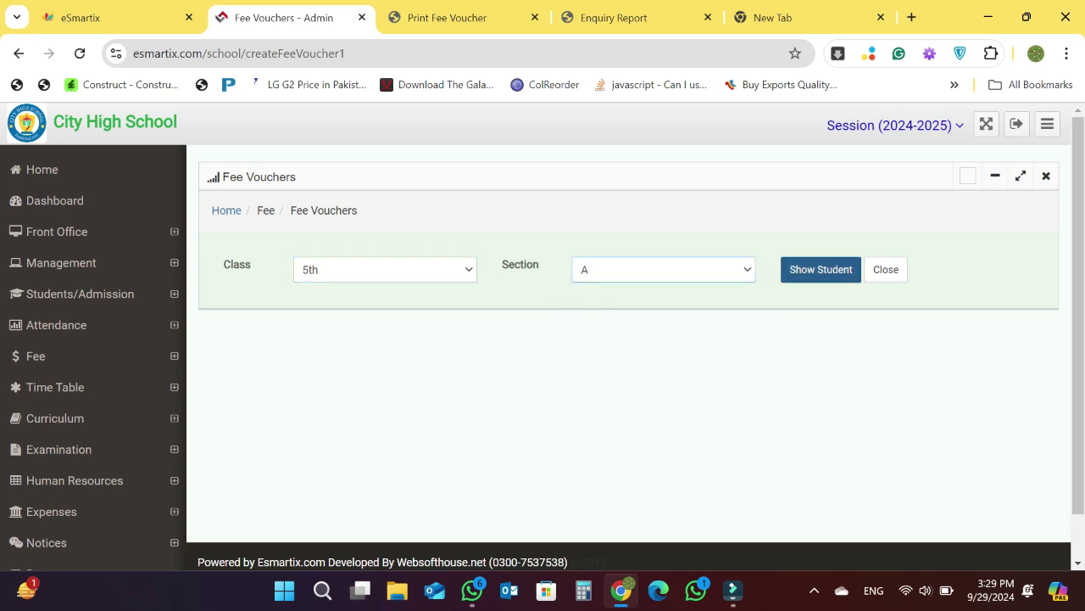
left_click(821, 269)
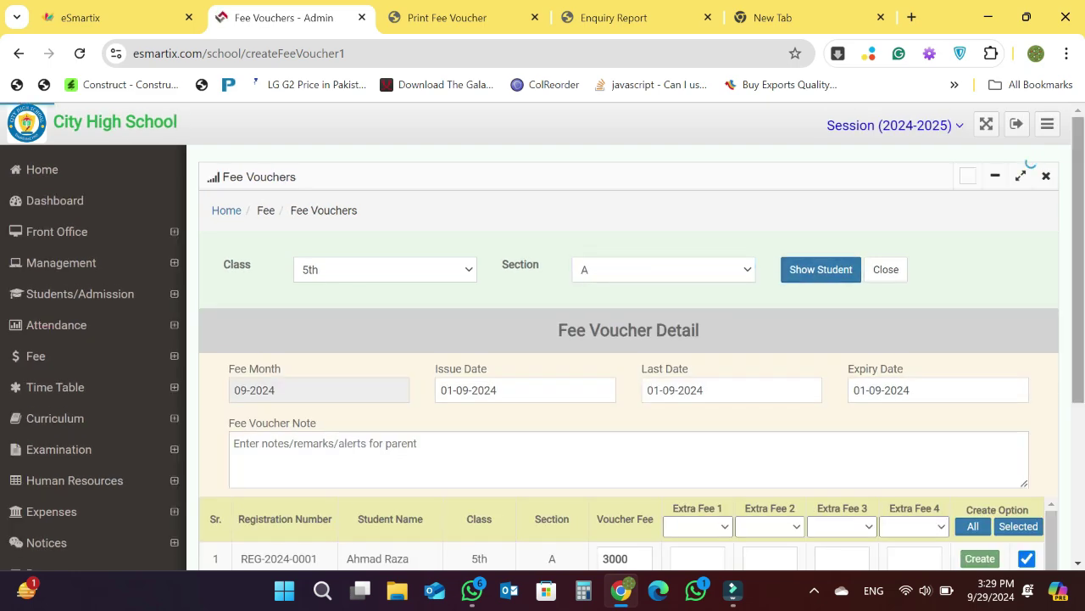
scroll(627, 339, "down", 2)
scroll(628, 339, "down", 3)
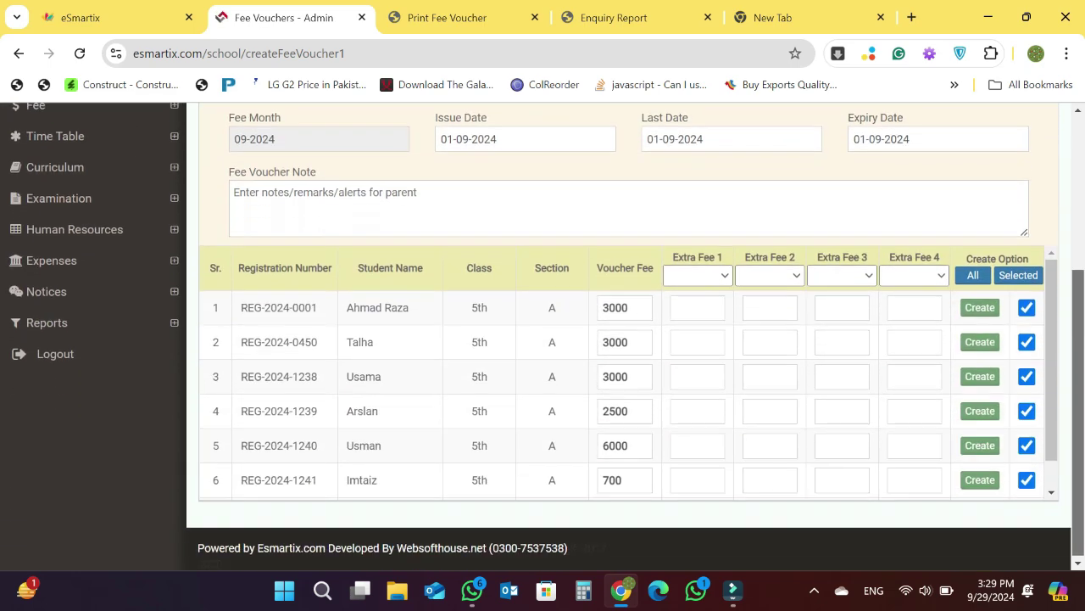
scroll(628, 339, "up", 1)
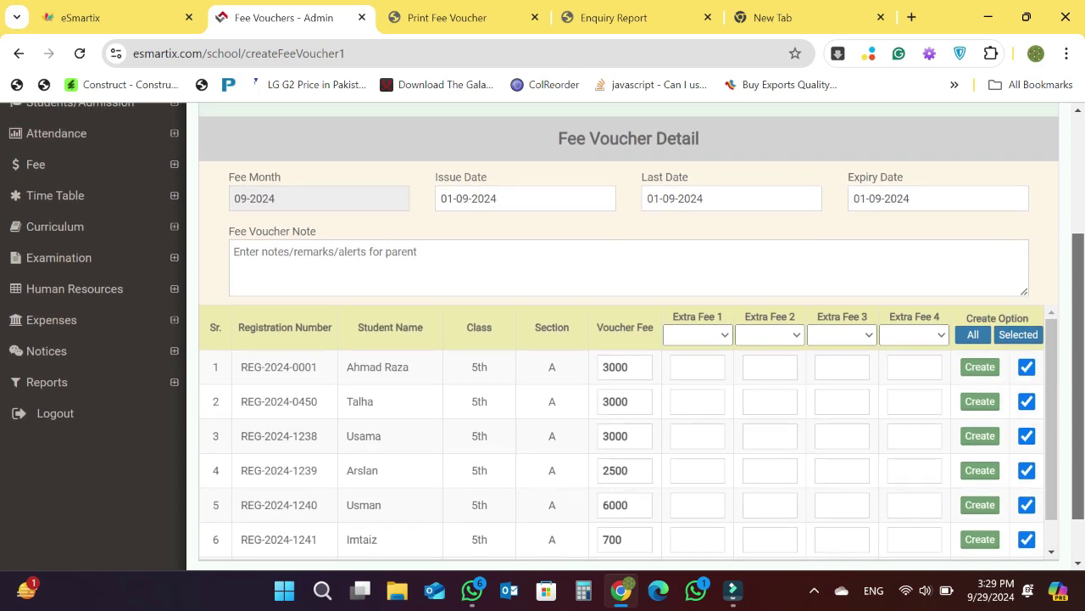
scroll(627, 340, "down", 1)
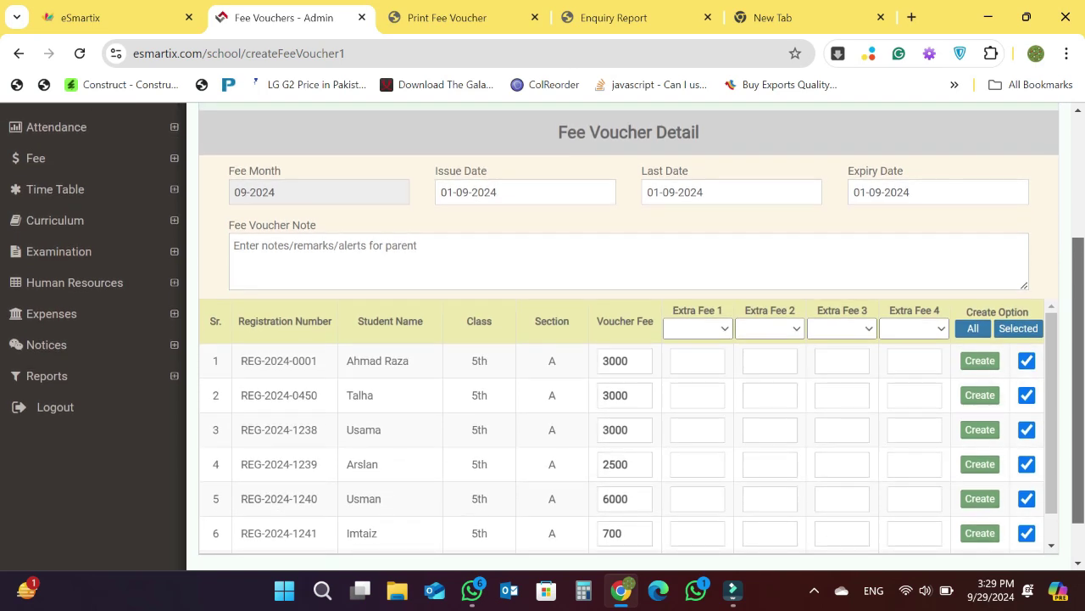
scroll(627, 339, "down", 1)
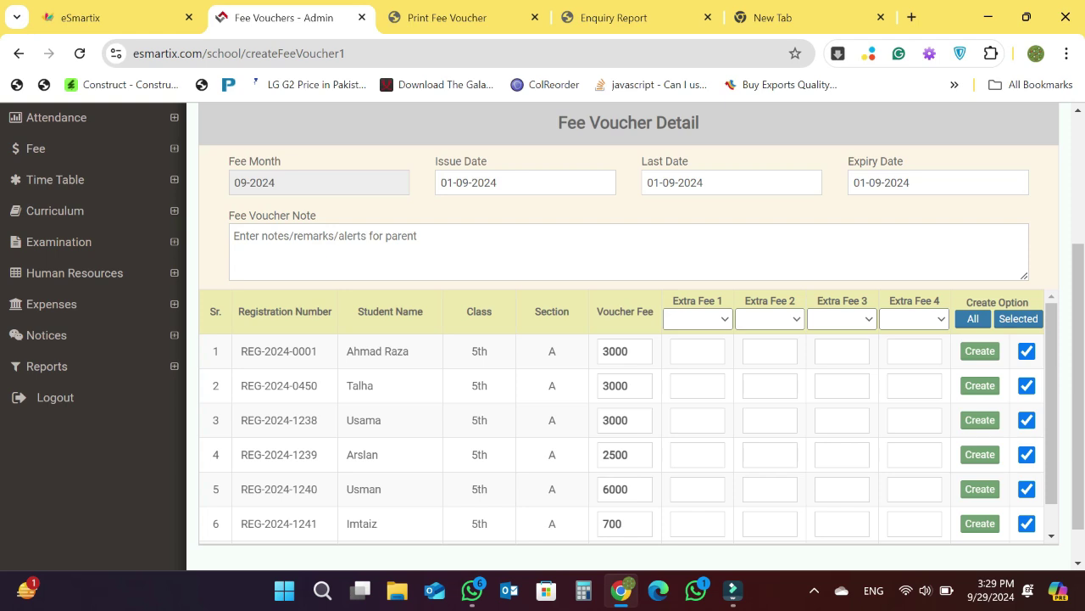
- Create vouchers for all class 5th section A students and return to the Fee Vouchers list
left_click(973, 318)
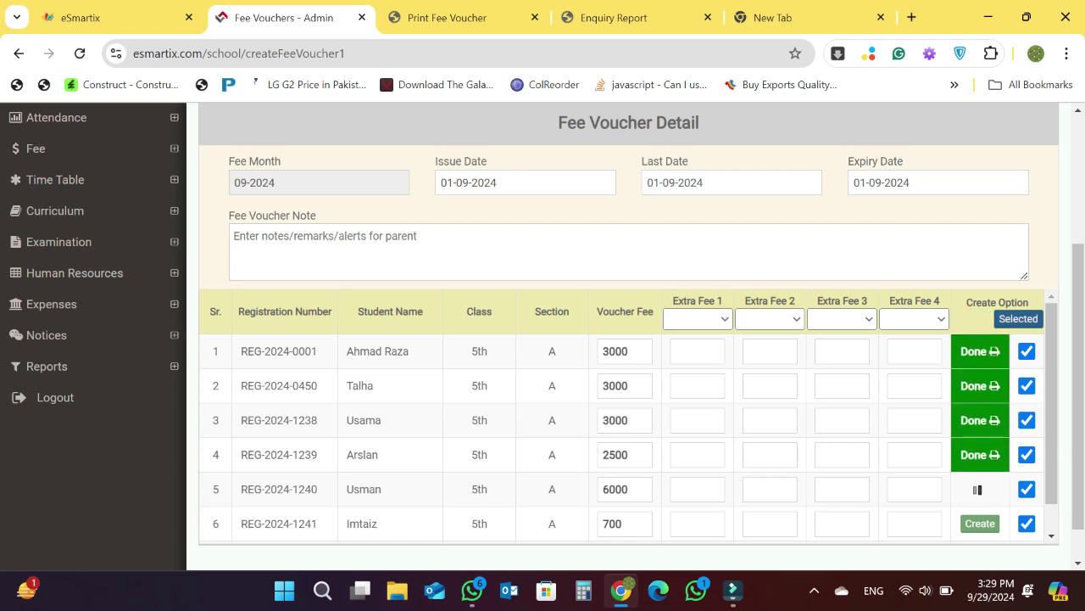
left_click(1018, 318)
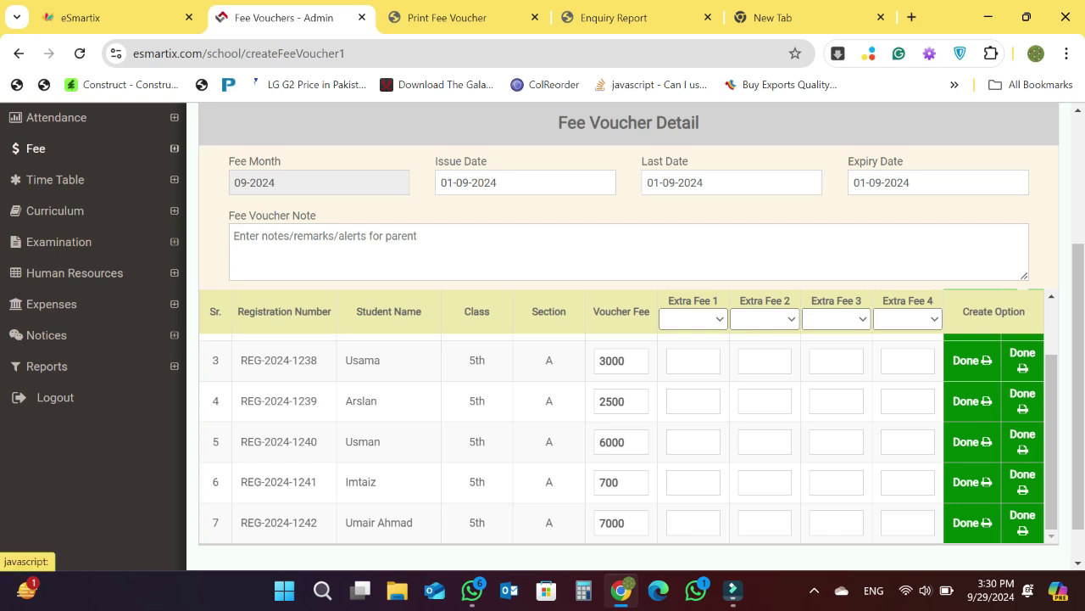
left_click(51, 149)
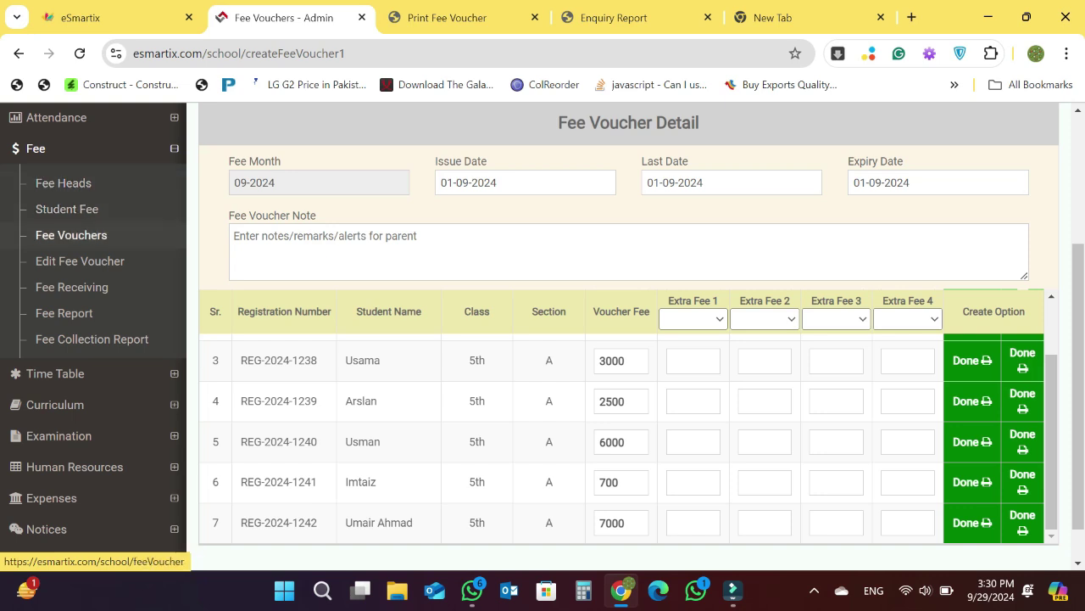
left_click(71, 235)
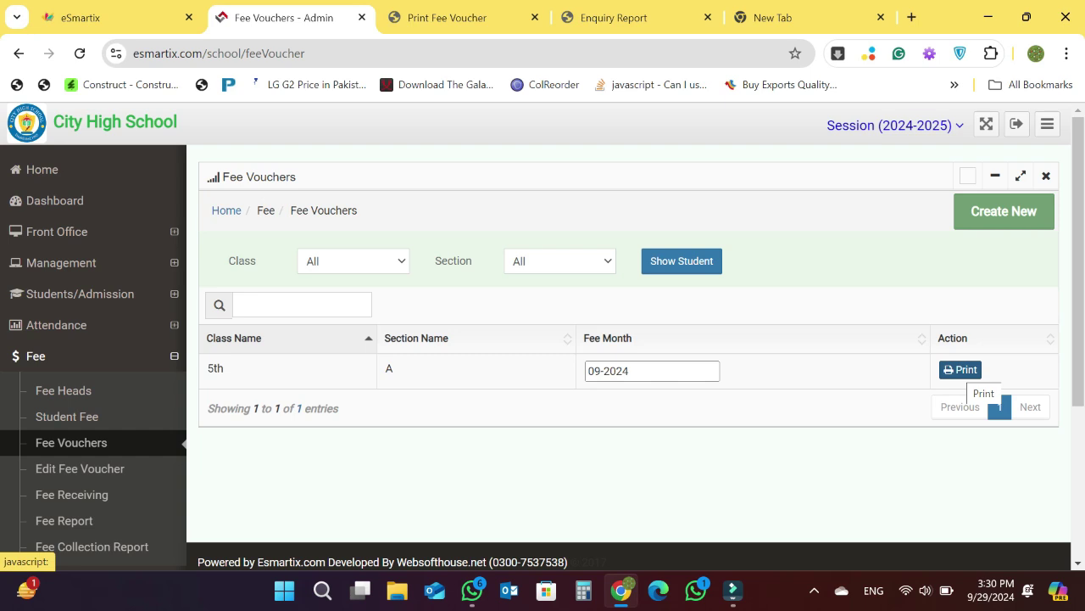
- Print all 09-2024 vouchers for class 5th section A and scroll through them
left_click(965, 370)
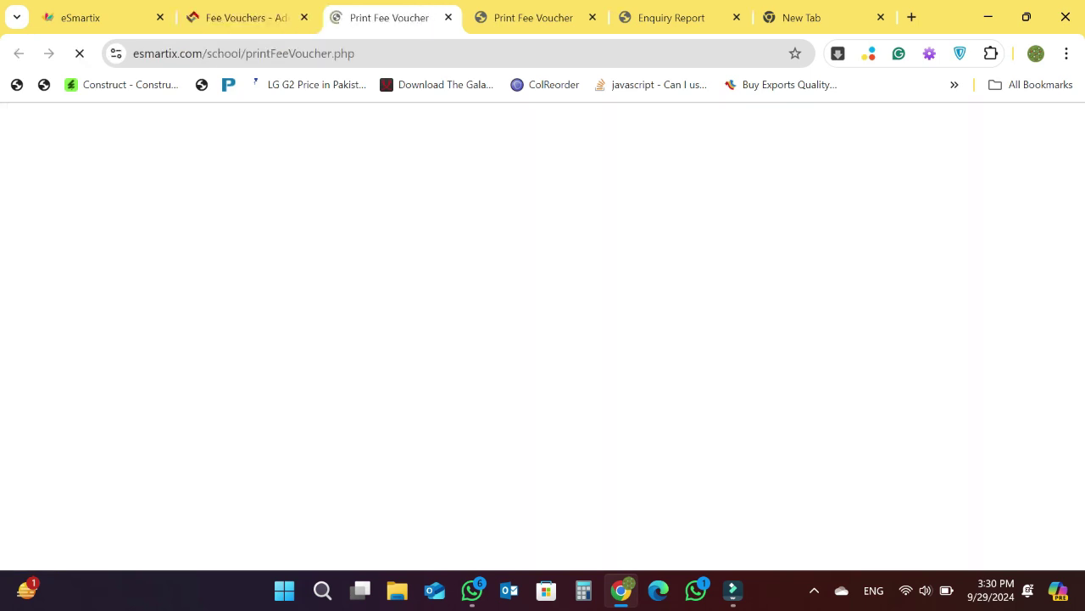
scroll(543, 339, "down", 20)
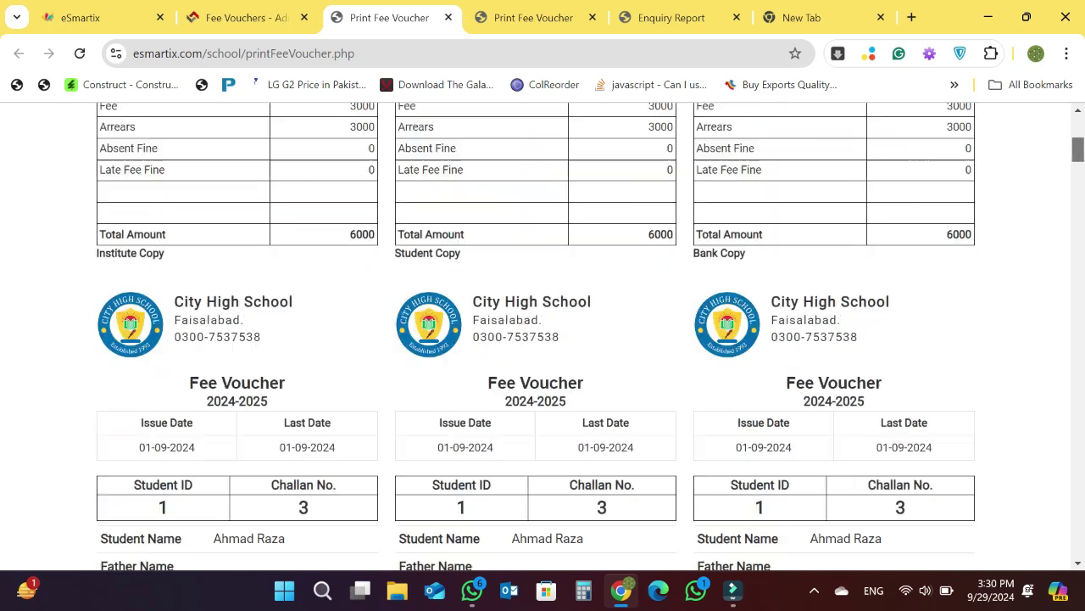
scroll(543, 339, "down", 15)
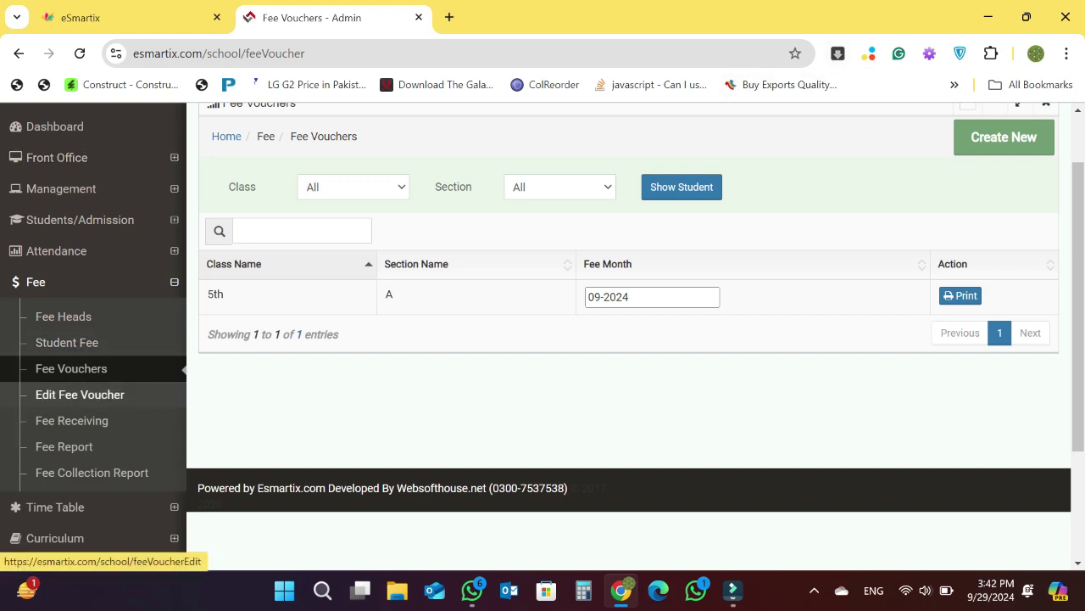
- Load challan number 1 on the Edit Fee Voucher page and scroll through its details
left_click(79, 395)
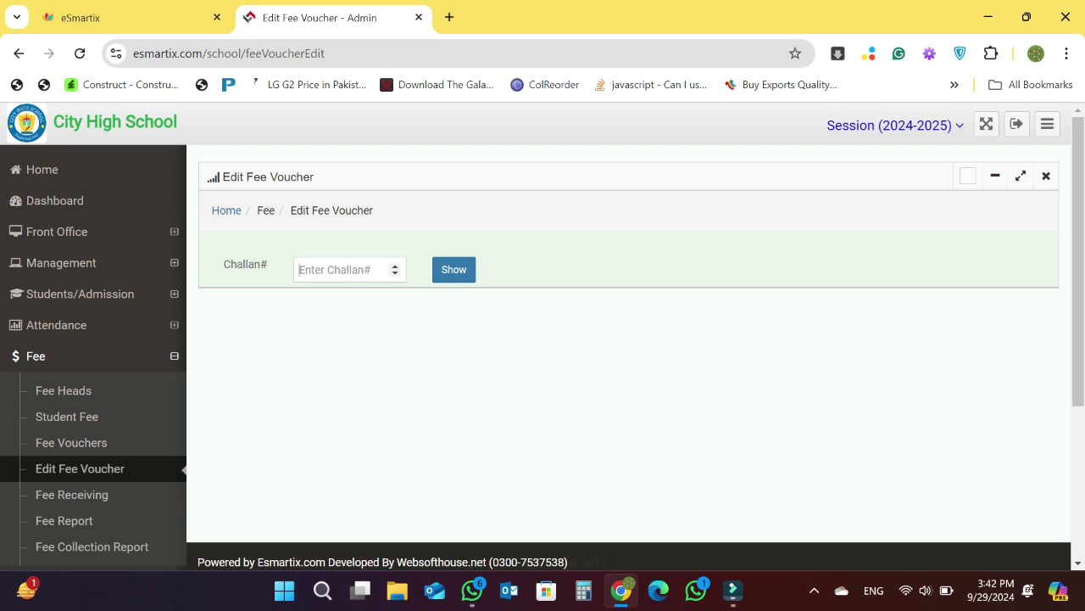
left_click(350, 270)
type("1")
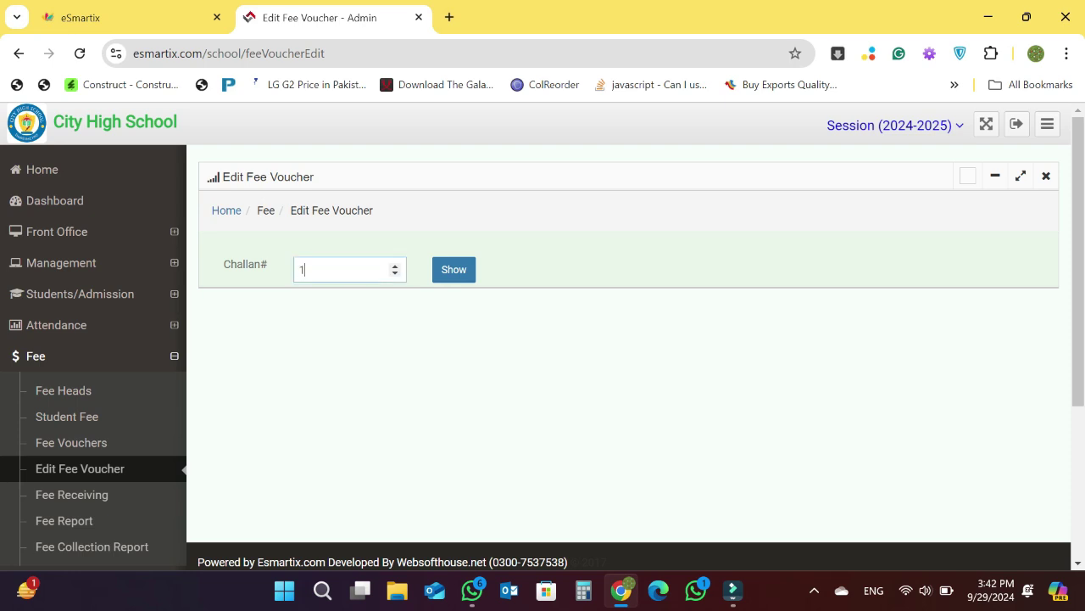
key("Return")
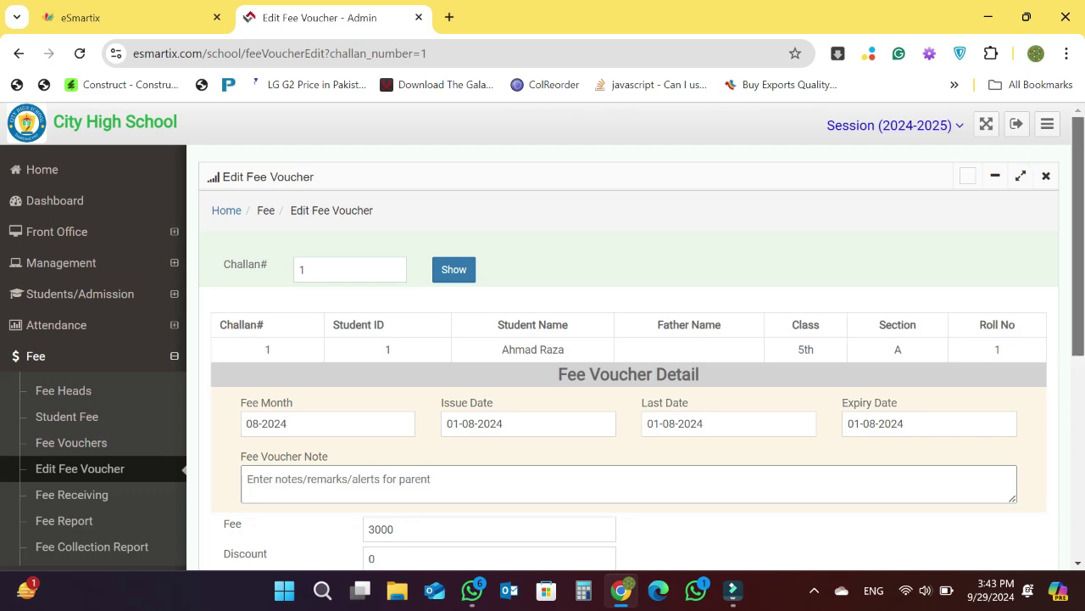
scroll(628, 339, "down", 3)
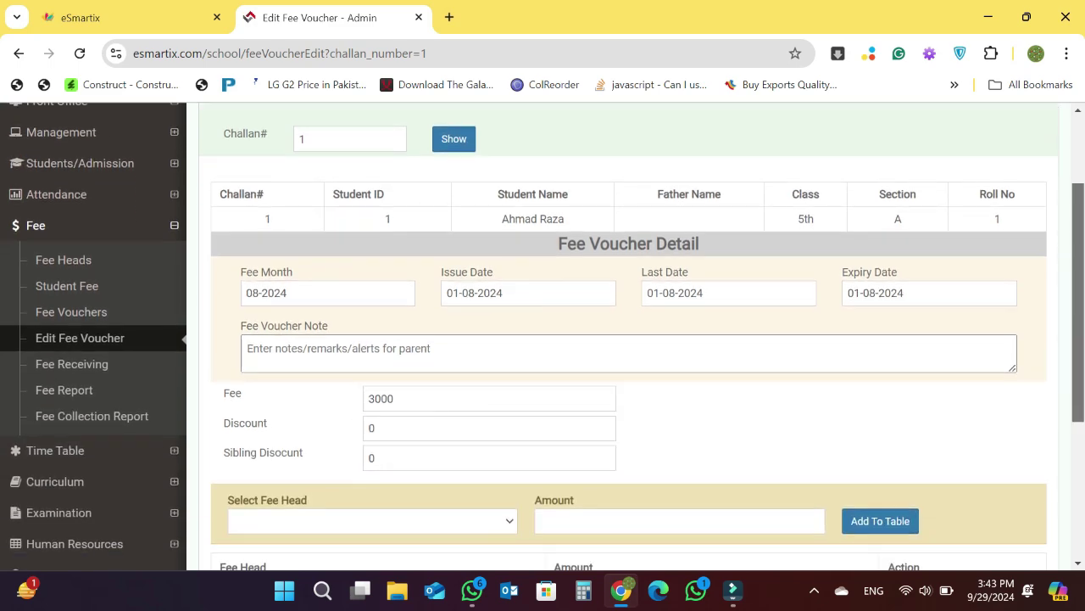
scroll(627, 340, "down", 3)
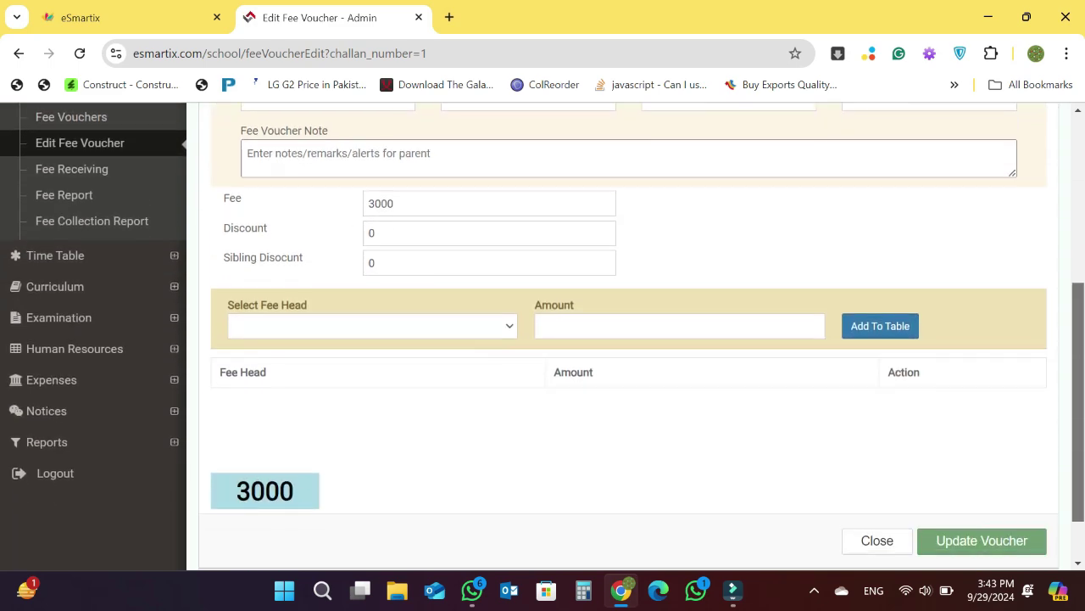
scroll(627, 339, "up", 2)
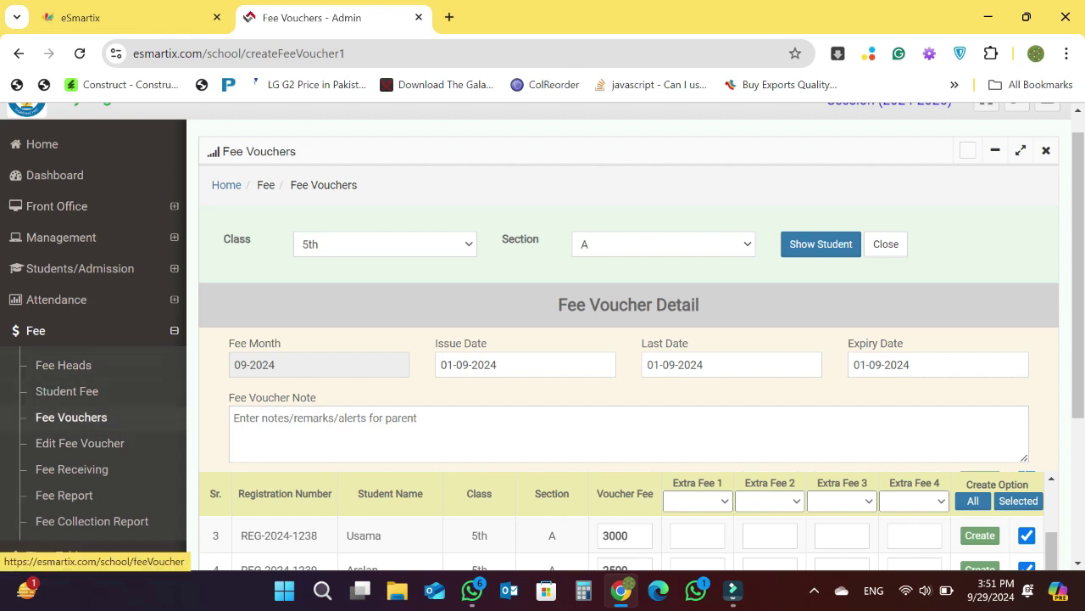
- Look up challan 17 on the Fee Receiving page
left_click(72, 469)
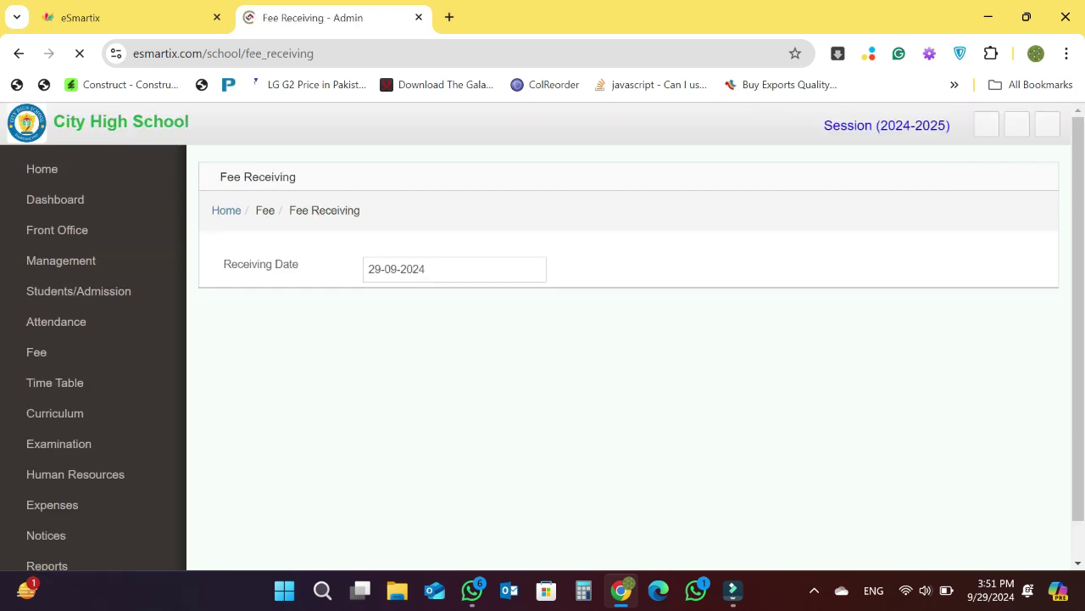
scroll(543, 336, "down", 1)
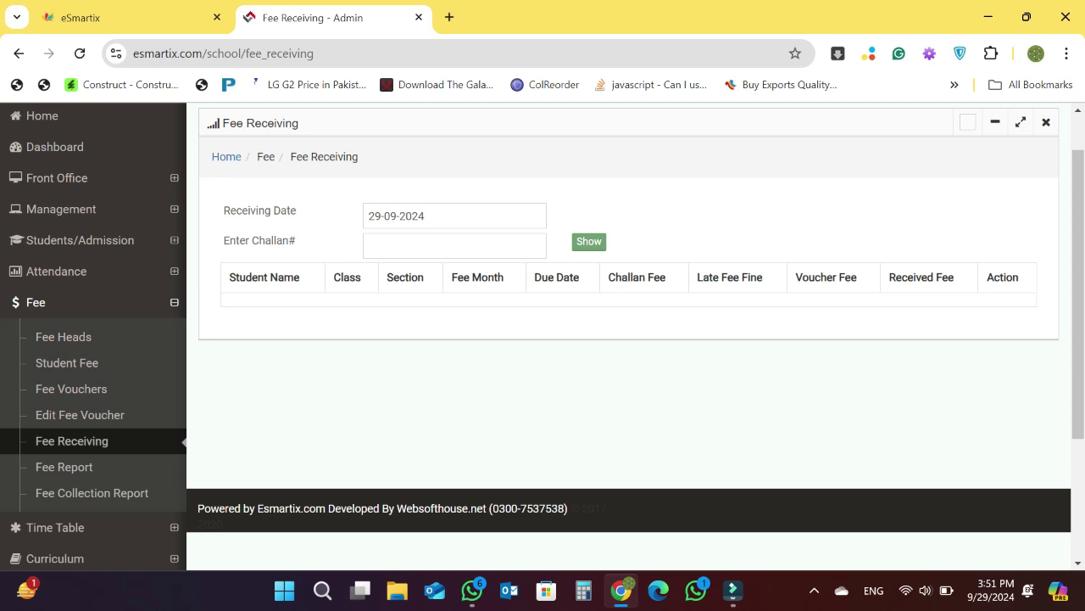
left_click(368, 245)
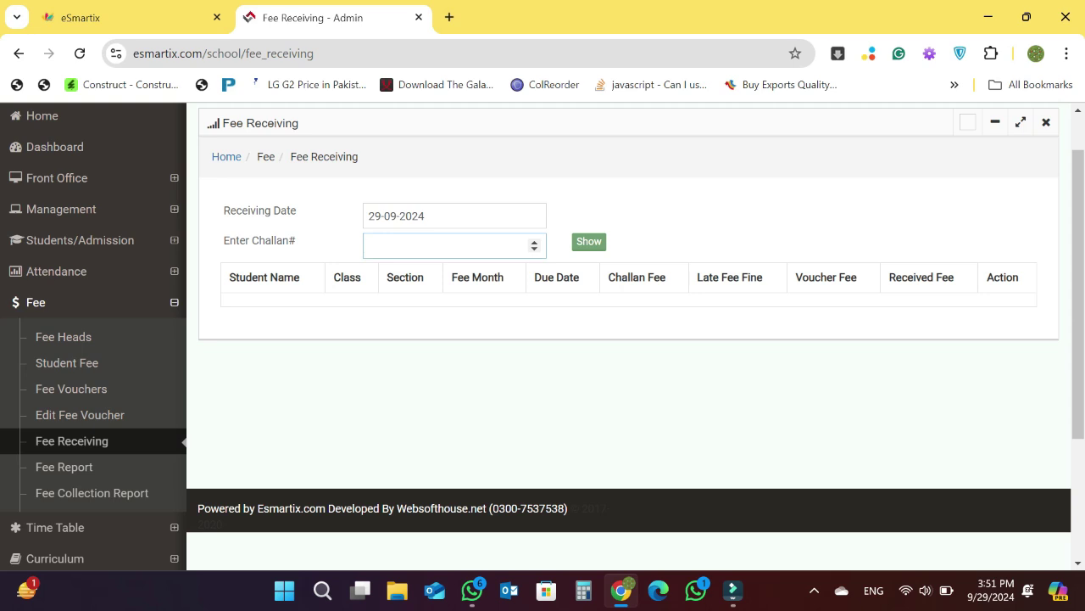
type("17")
left_click(589, 242)
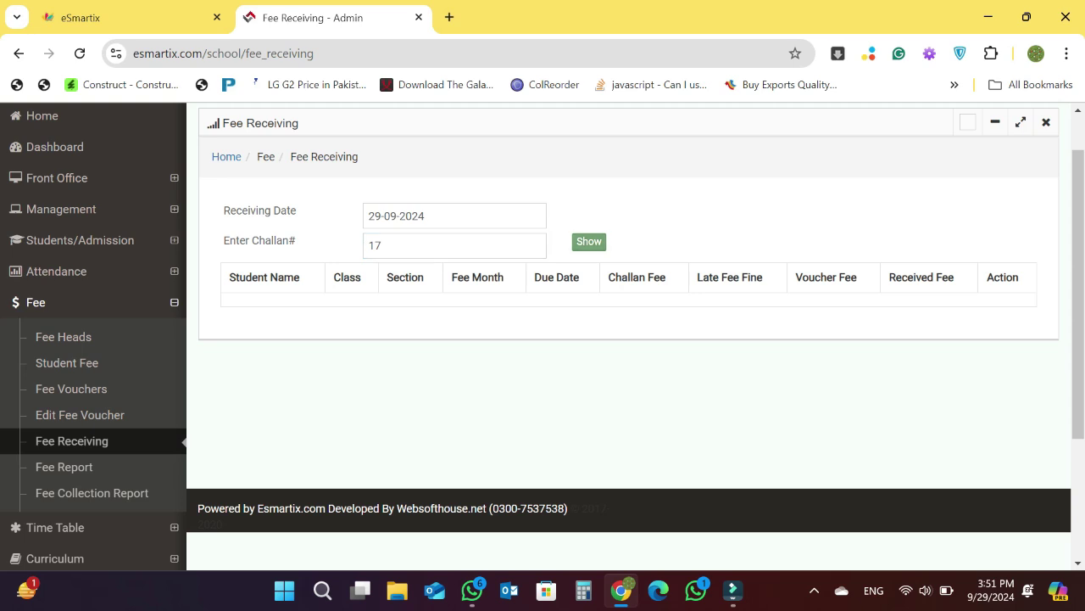
left_click(589, 242)
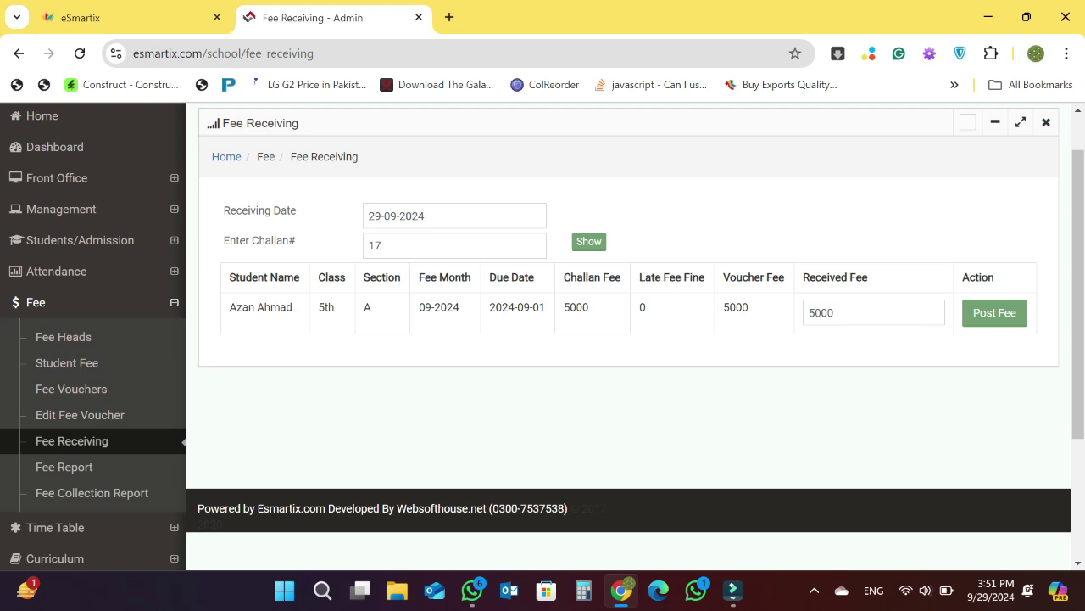
- Change the received fee from 5000 to 3000 and post it
left_click(834, 312)
left_click_drag(834, 312, 808, 312)
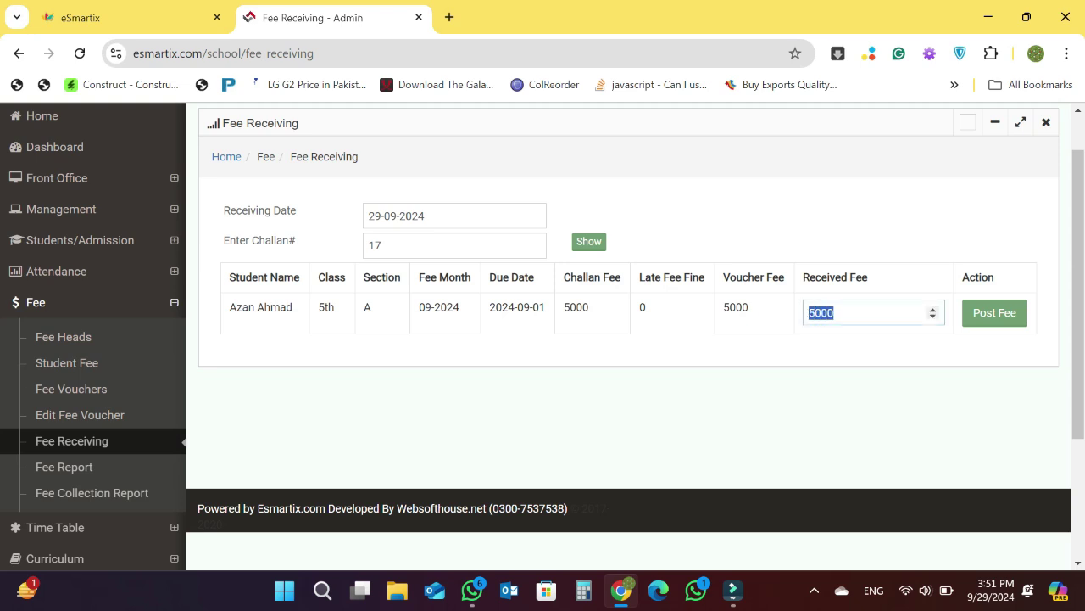
type("3000")
left_click(995, 312)
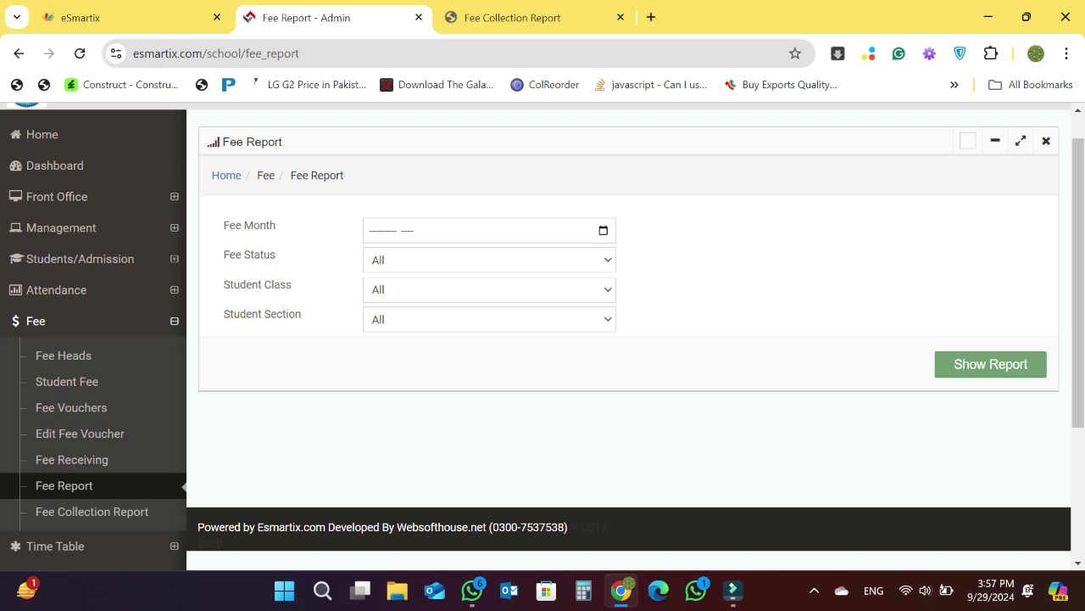
- Generate the fee report for September 2024
left_click(603, 231)
left_click(393, 344)
left_click(991, 364)
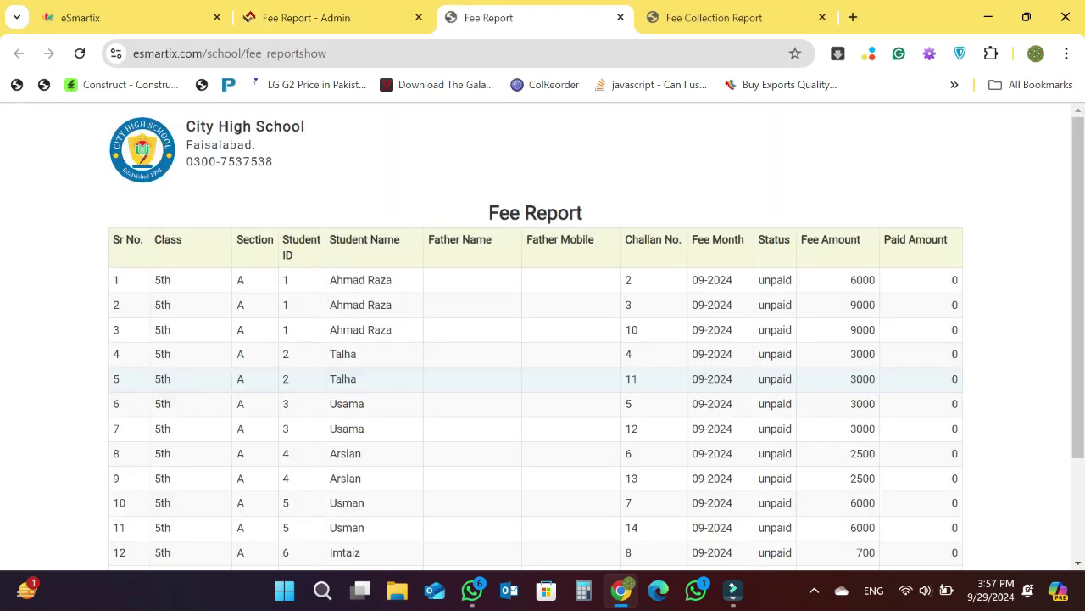
- Generate the fee collection report starting from 01-09-2024
left_click(323, 18)
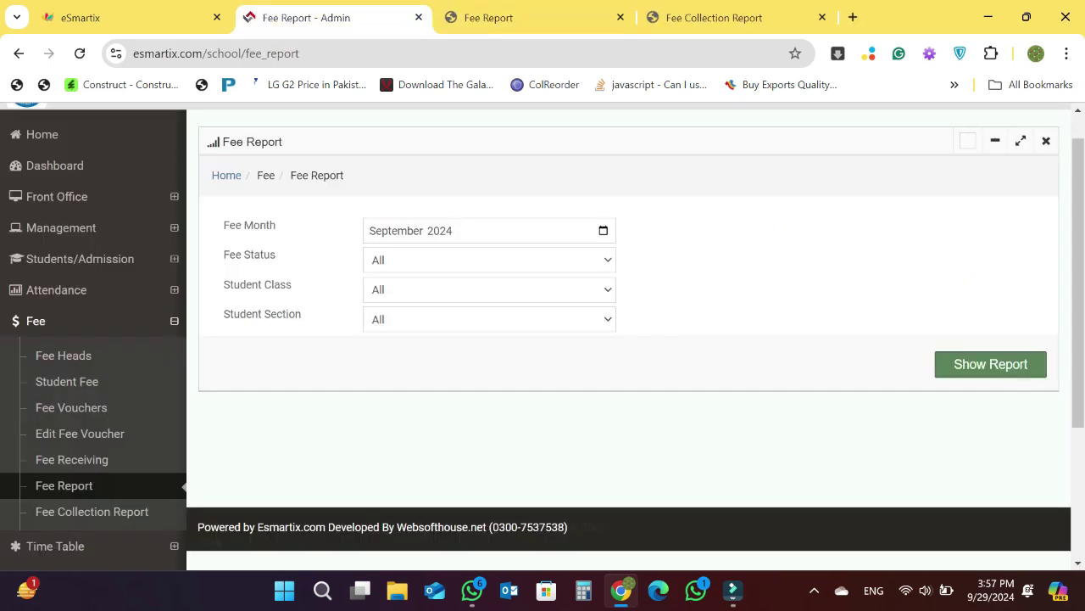
left_click(85, 512)
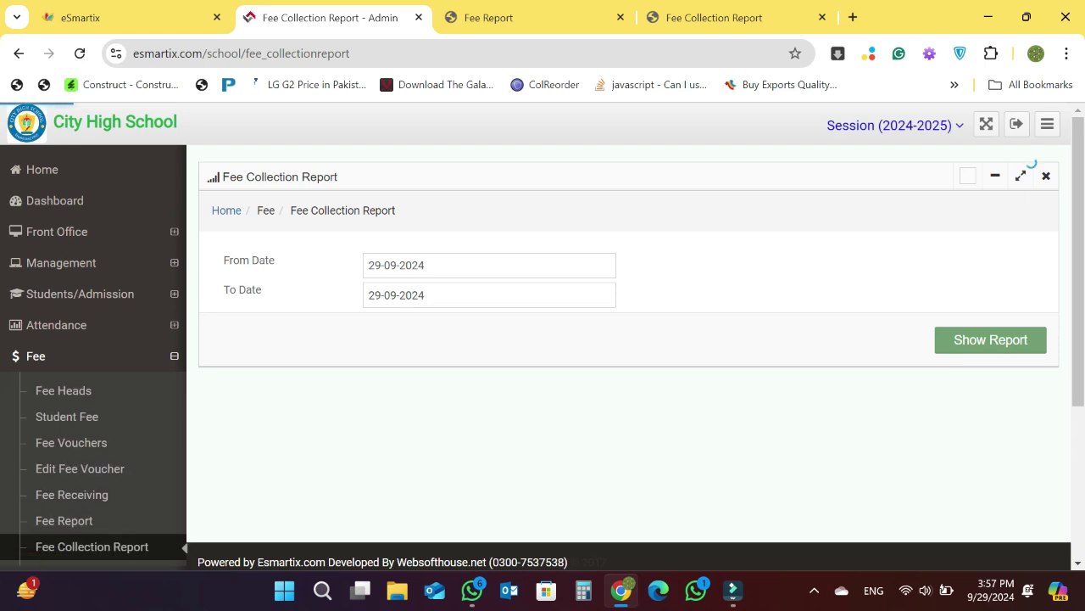
left_click(399, 265)
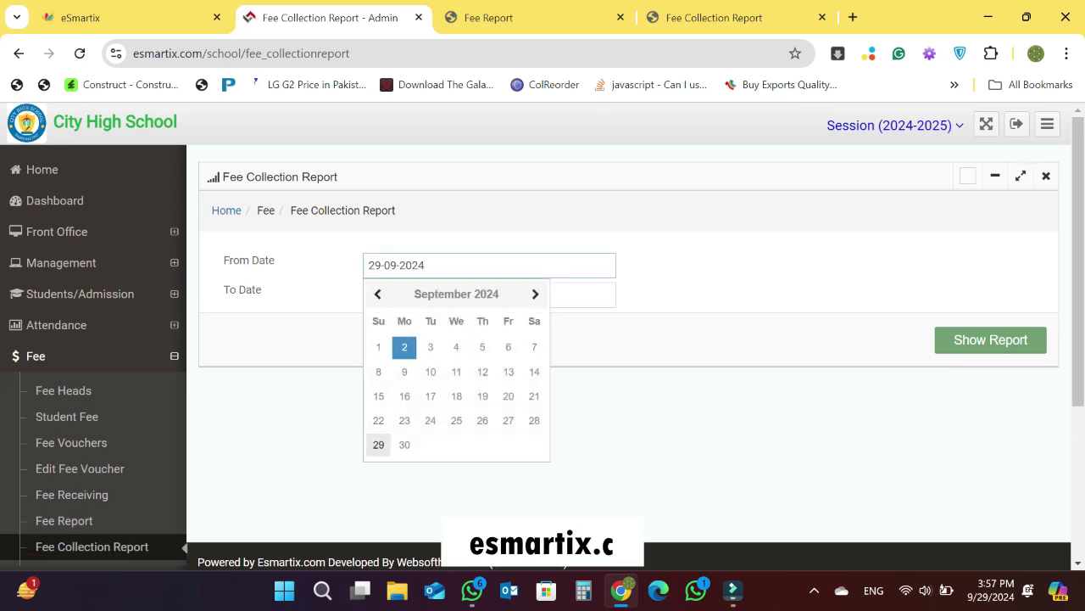
left_click(379, 348)
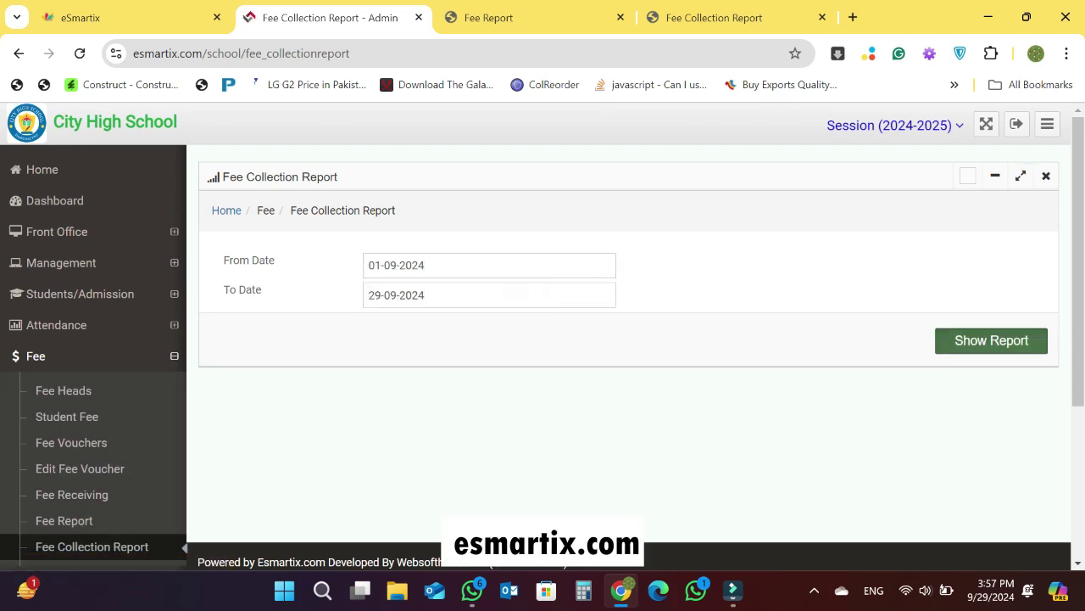
left_click(991, 340)
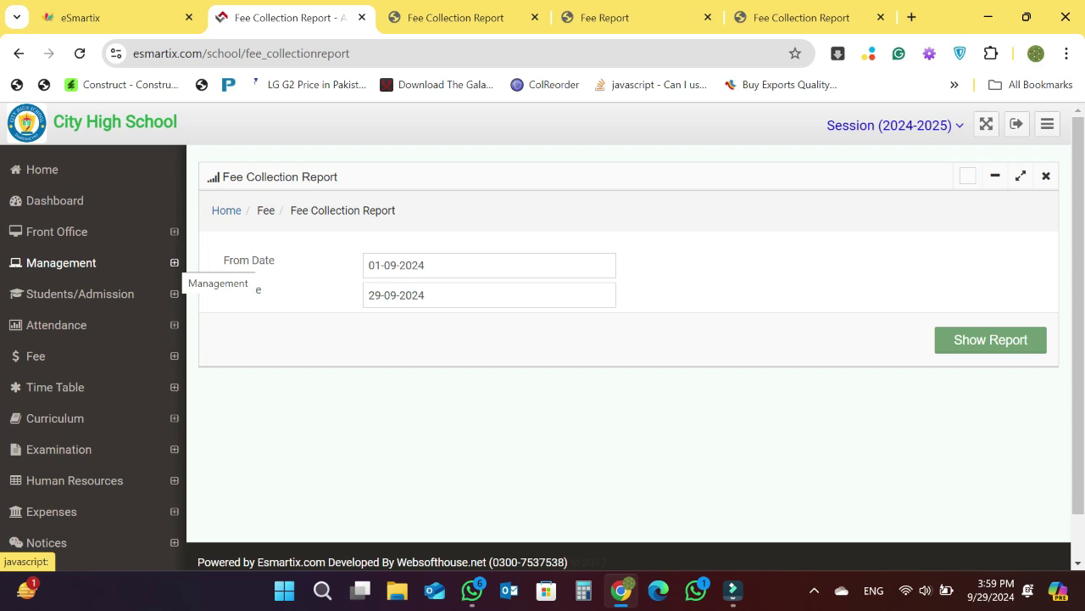
- Browse the Management pages Session, Program and Designation, and start adding a new designation
left_click(180, 262)
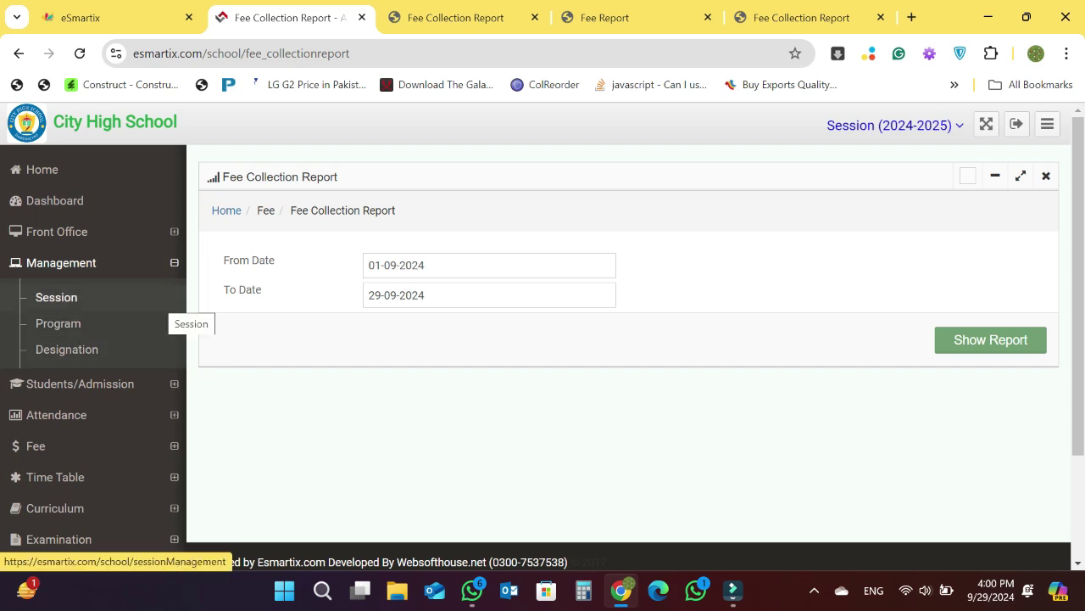
left_click(165, 298)
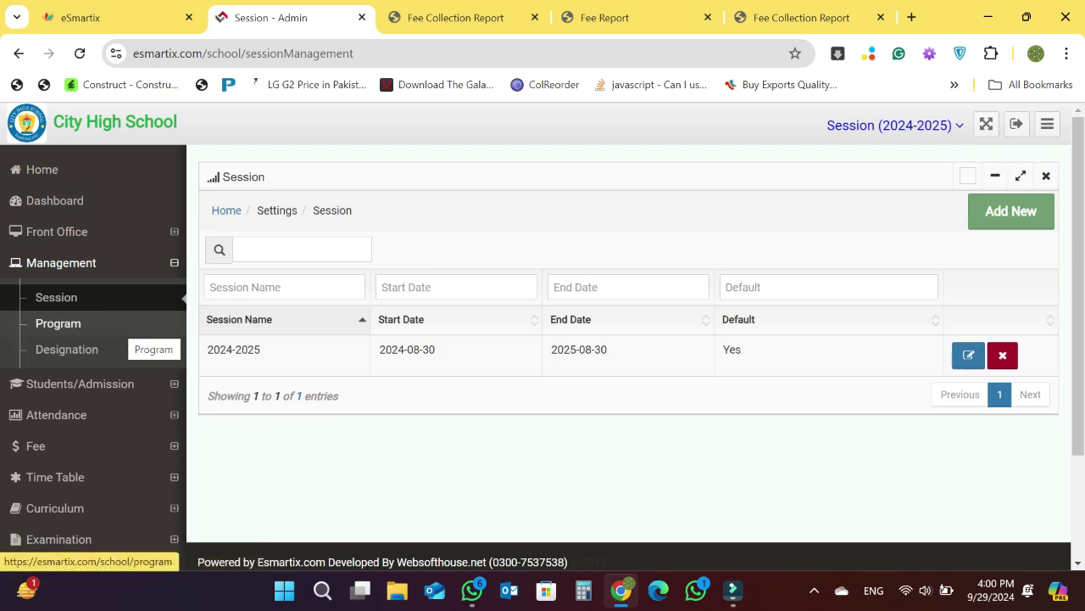
left_click(127, 325)
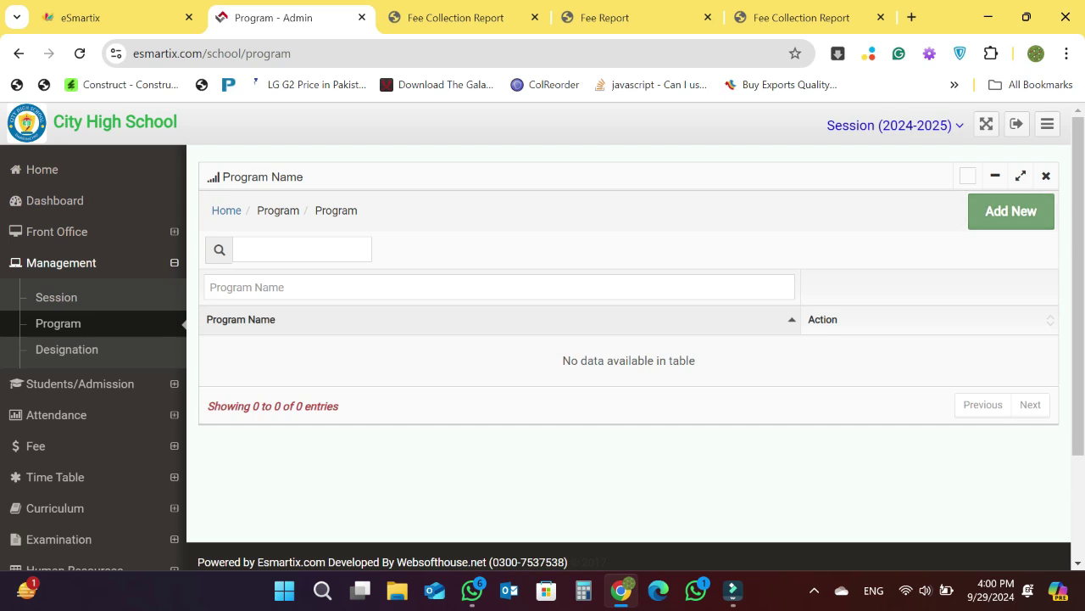
left_click(67, 349)
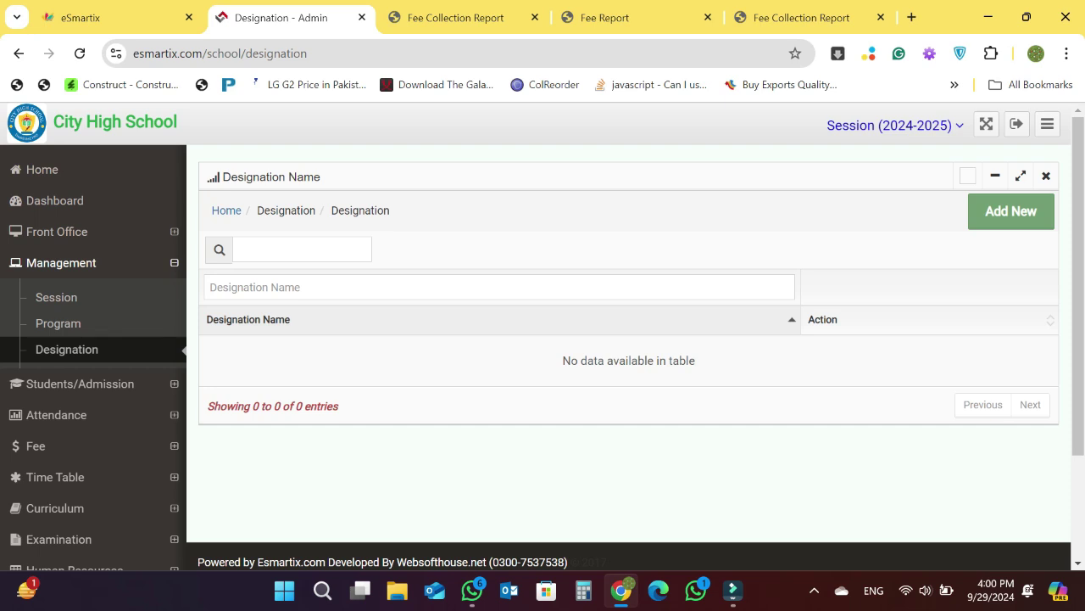
left_click(1011, 211)
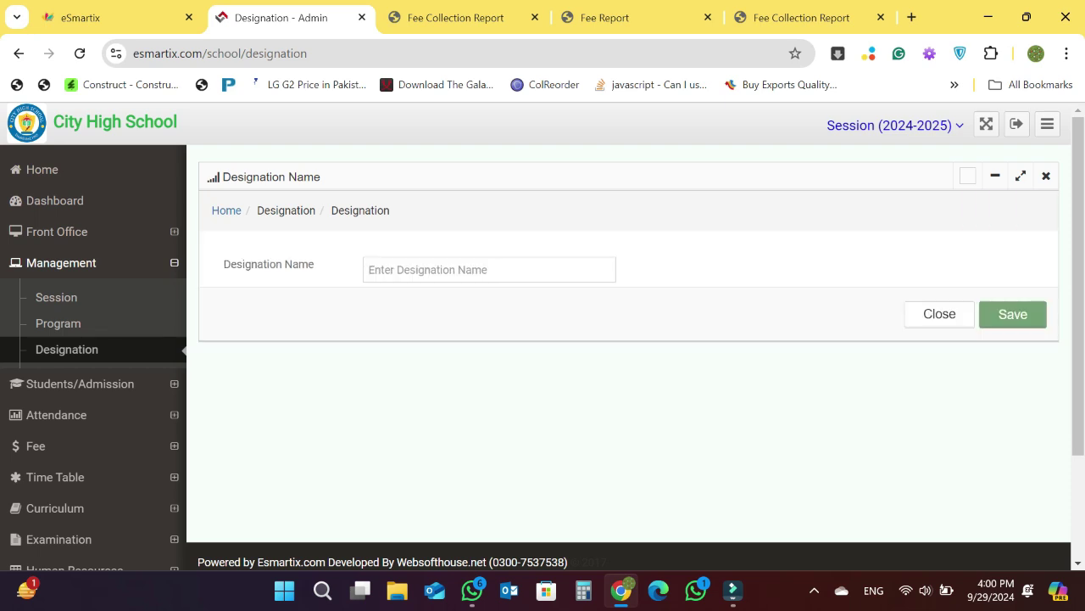
left_click(489, 270)
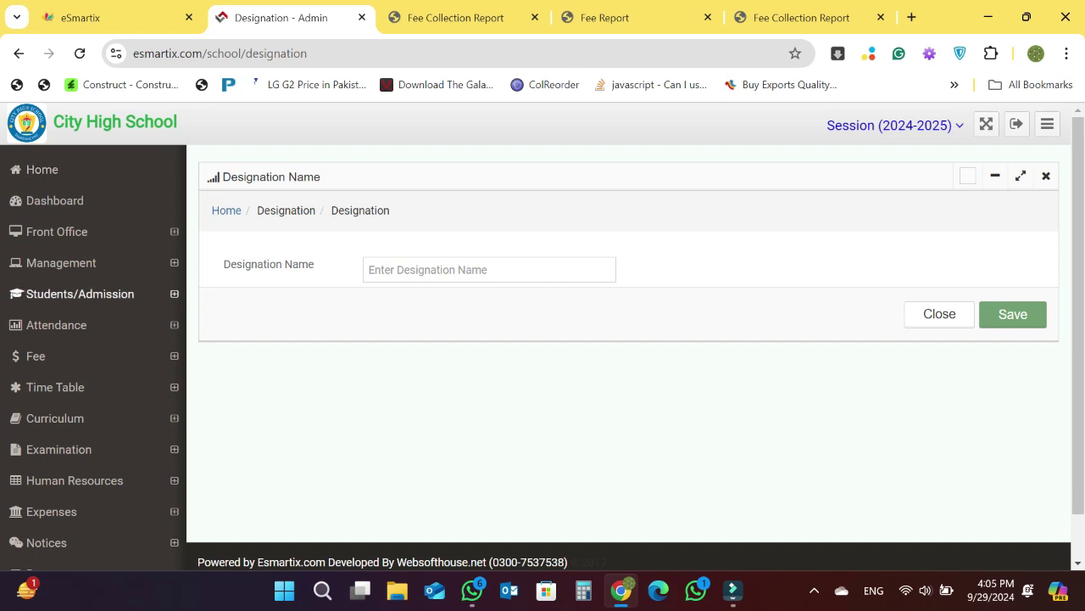
- Expand the Students/Admission section to get back to the Students List
left_click(80, 294)
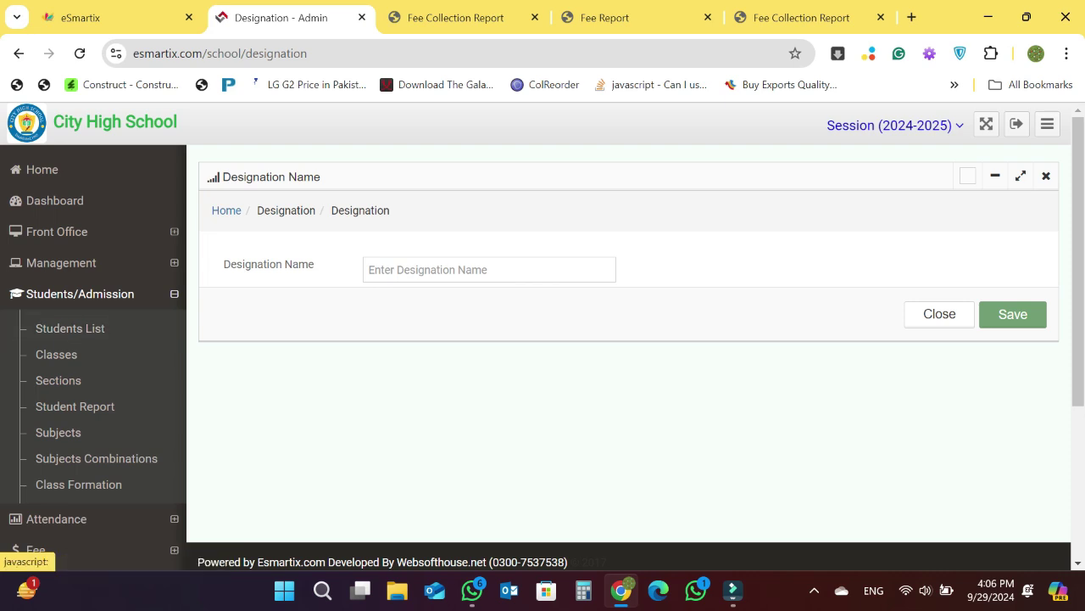
left_click(80, 293)
left_click(79, 293)
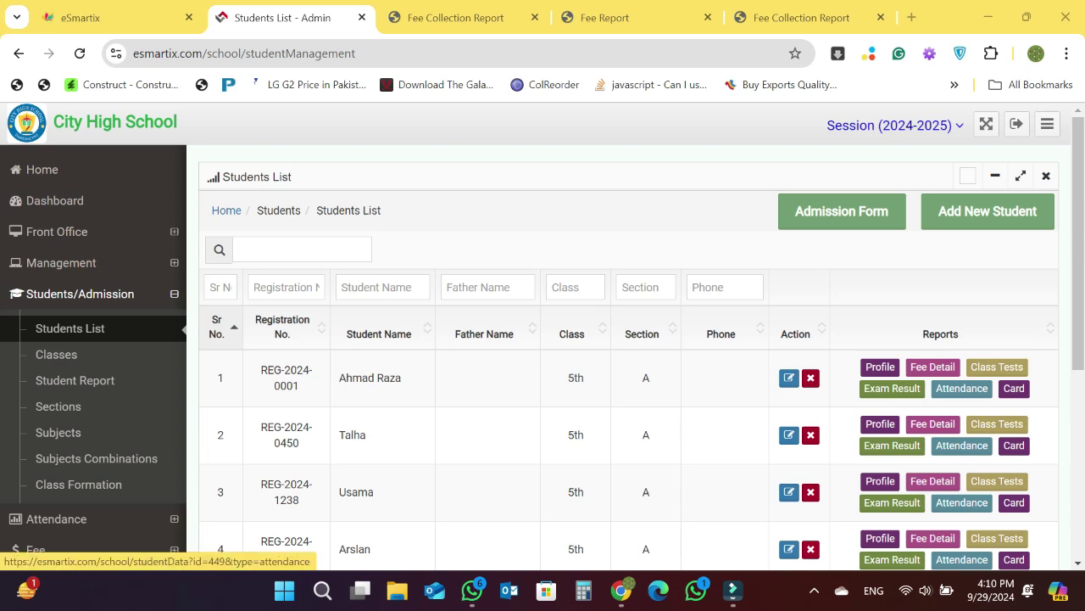
- Visit the Classes list and Student Report, keeping the status filter at Studying
scroll(1009, 416, "down", 1)
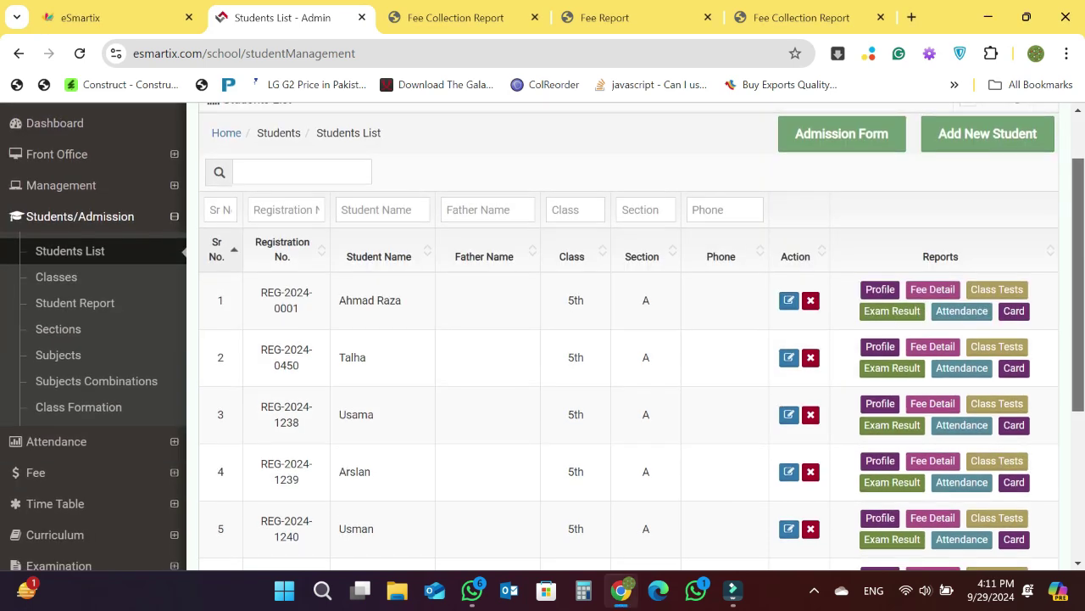
scroll(84, 408, "up", 1)
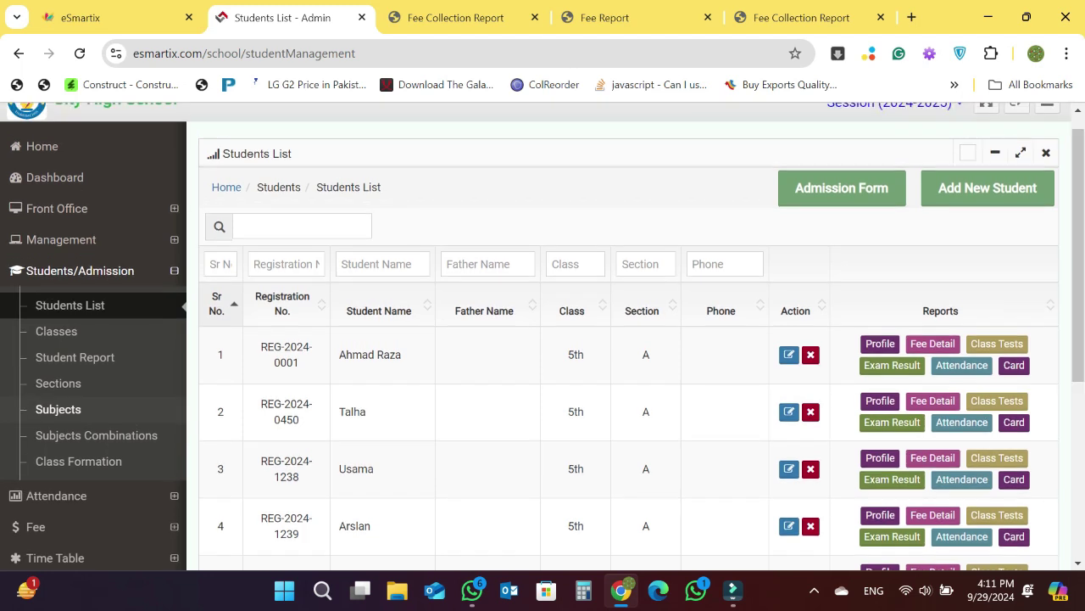
left_click(56, 330)
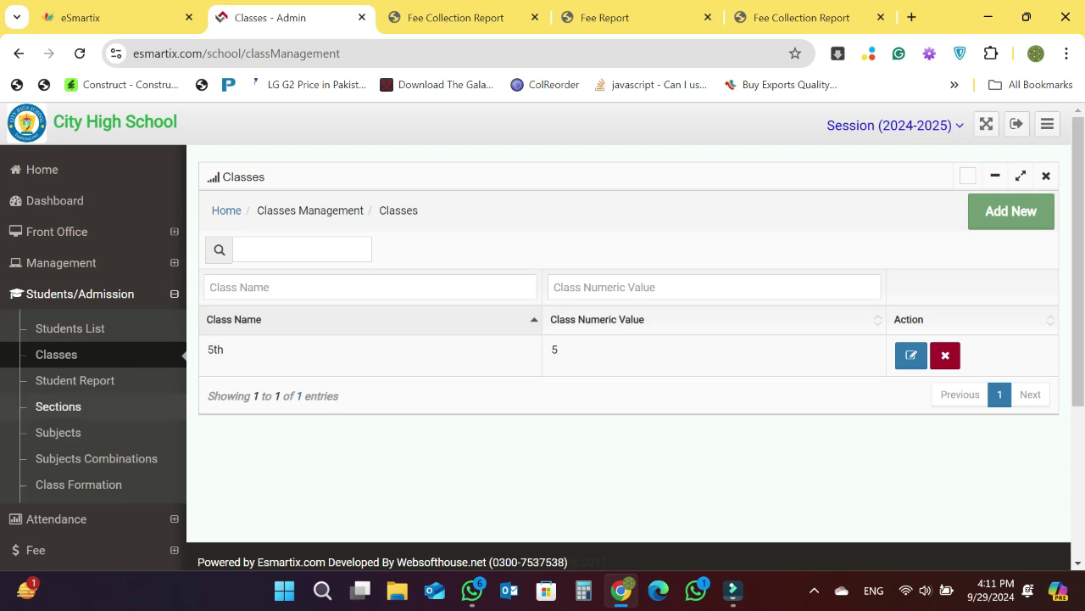
left_click(75, 380)
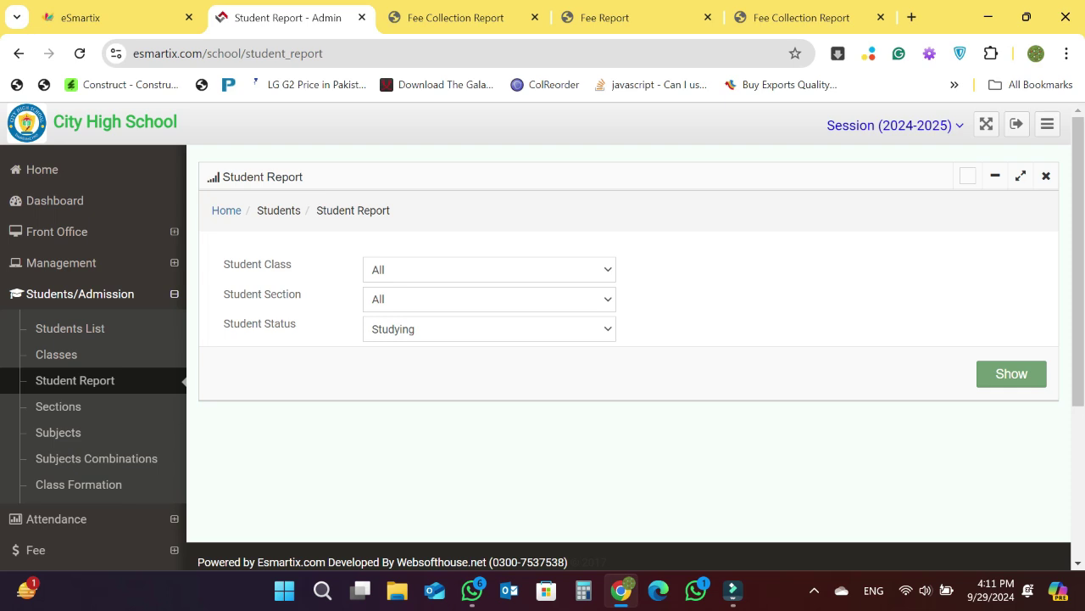
left_click(490, 329)
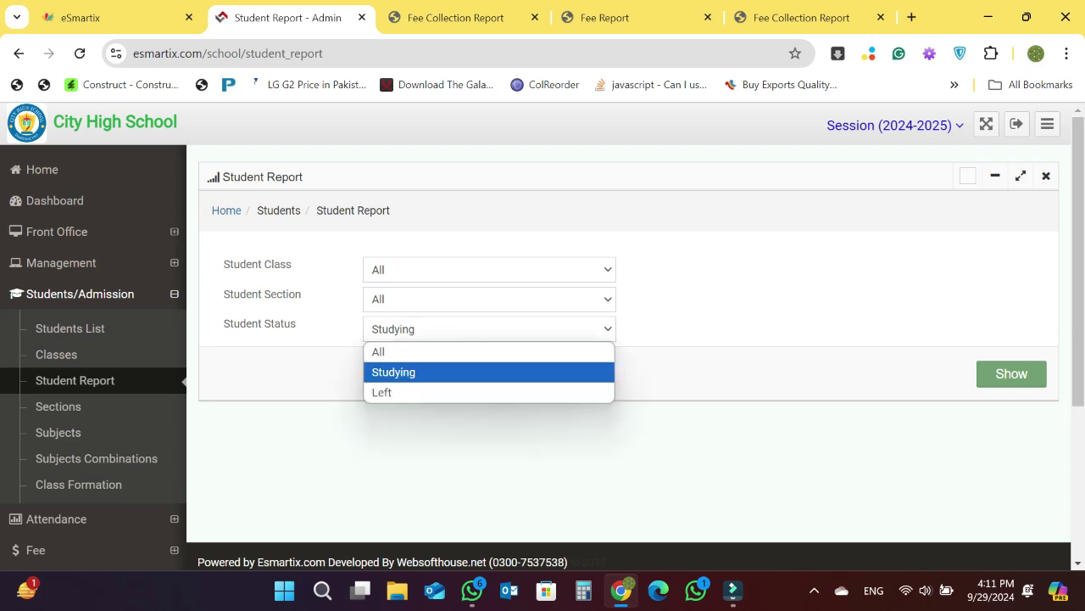
left_click(489, 329)
left_click(489, 329)
left_click(489, 329)
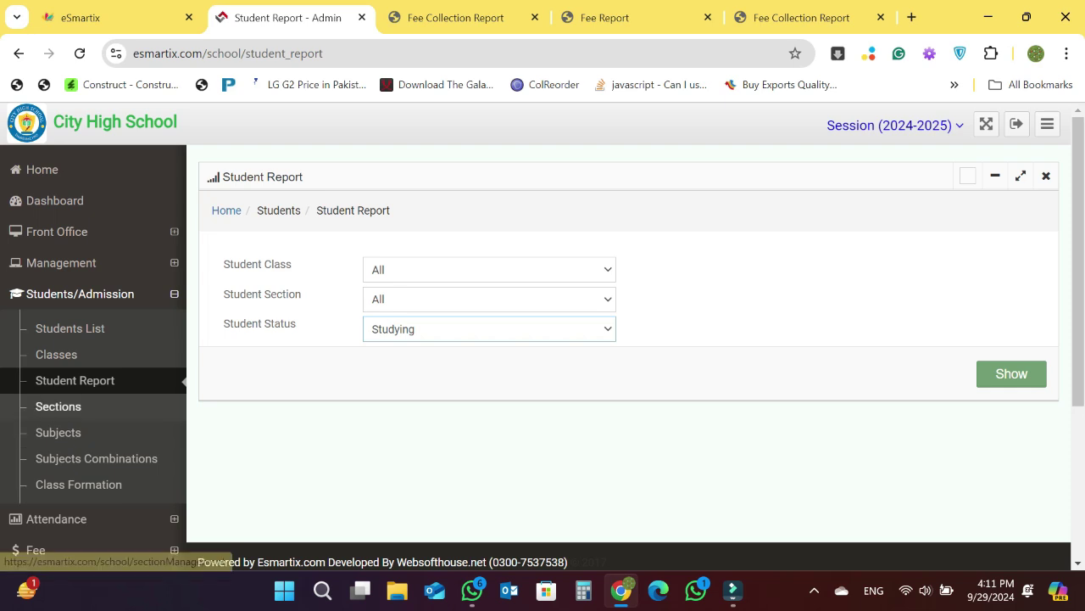
- Browse the Sections, Subjects and Subjects Combinations pages
left_click(58, 407)
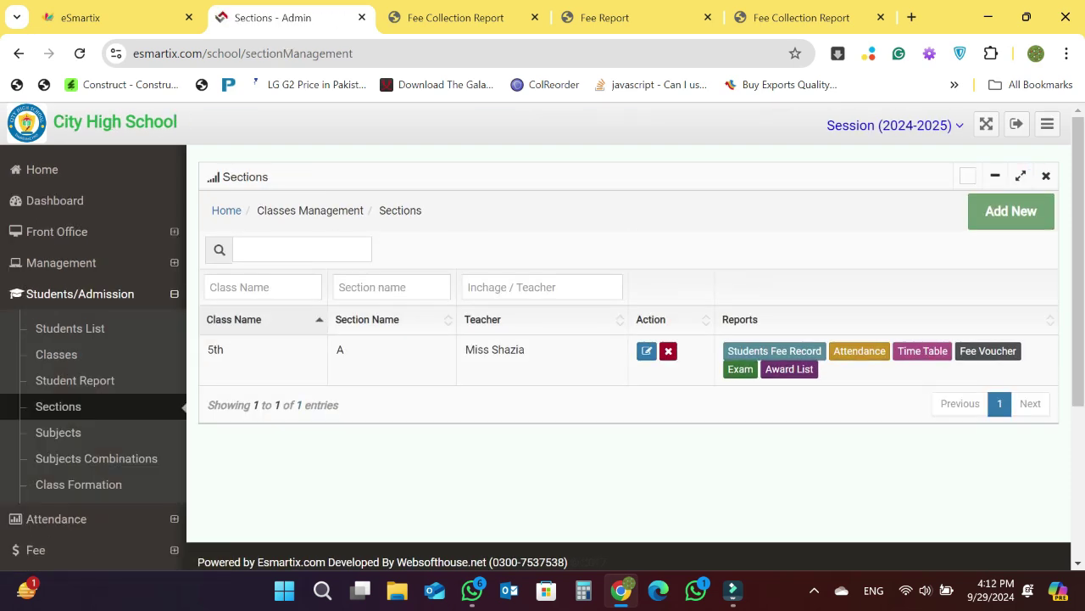
left_click(58, 431)
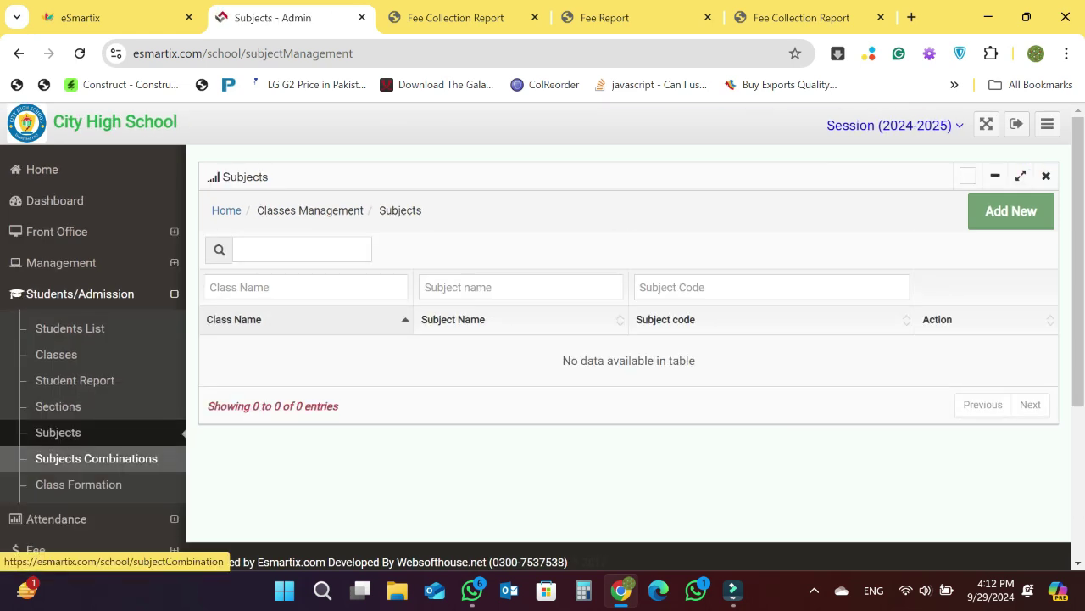
left_click(96, 458)
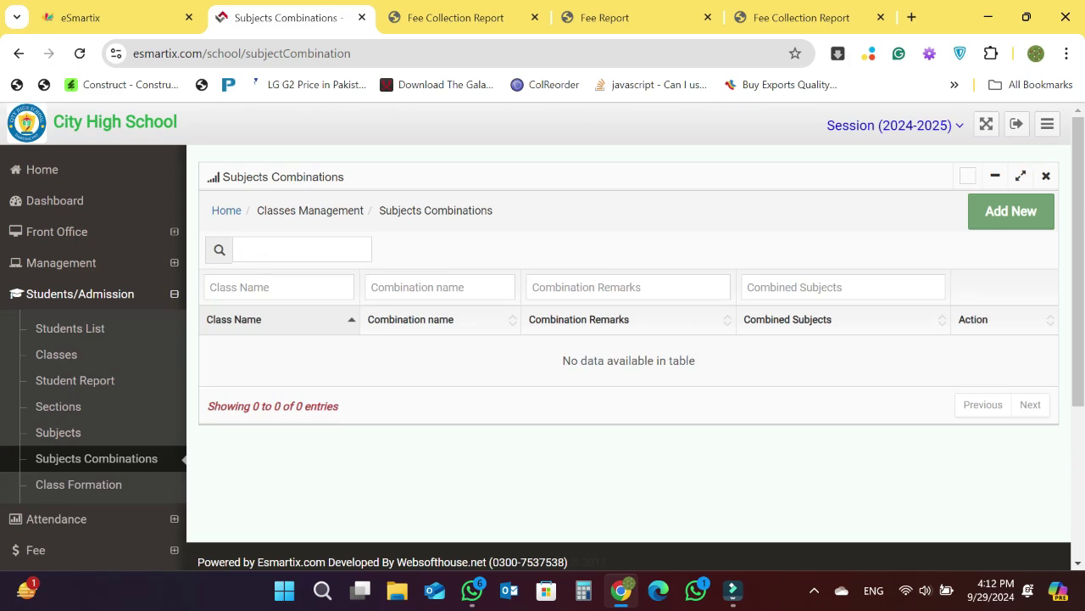
scroll(628, 340, "down", 3)
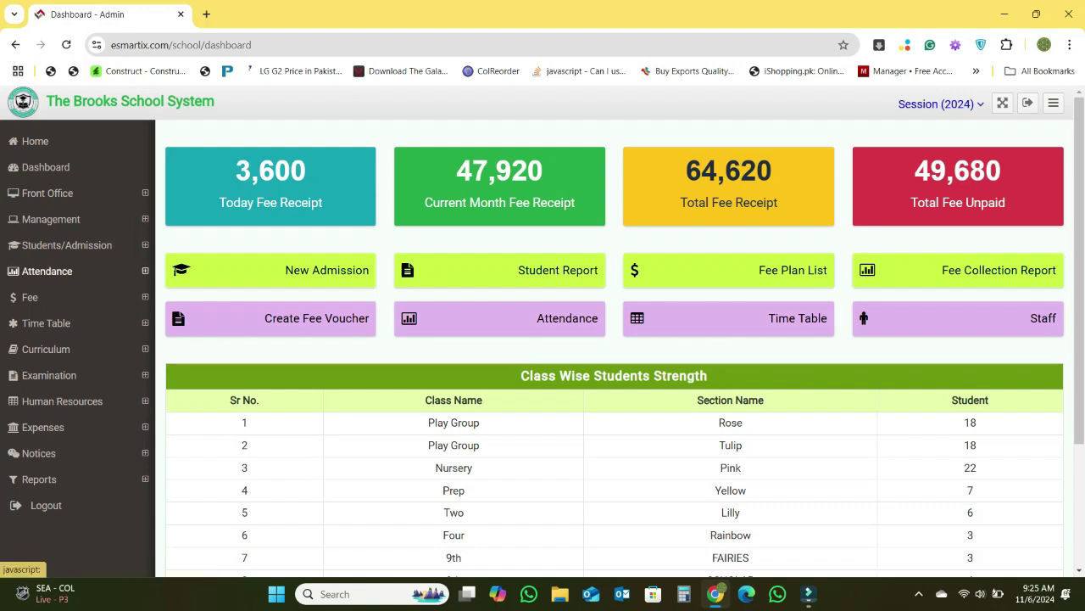
- Open the Attendance records page listing 55 entries by date, class and section
left_click(46, 271)
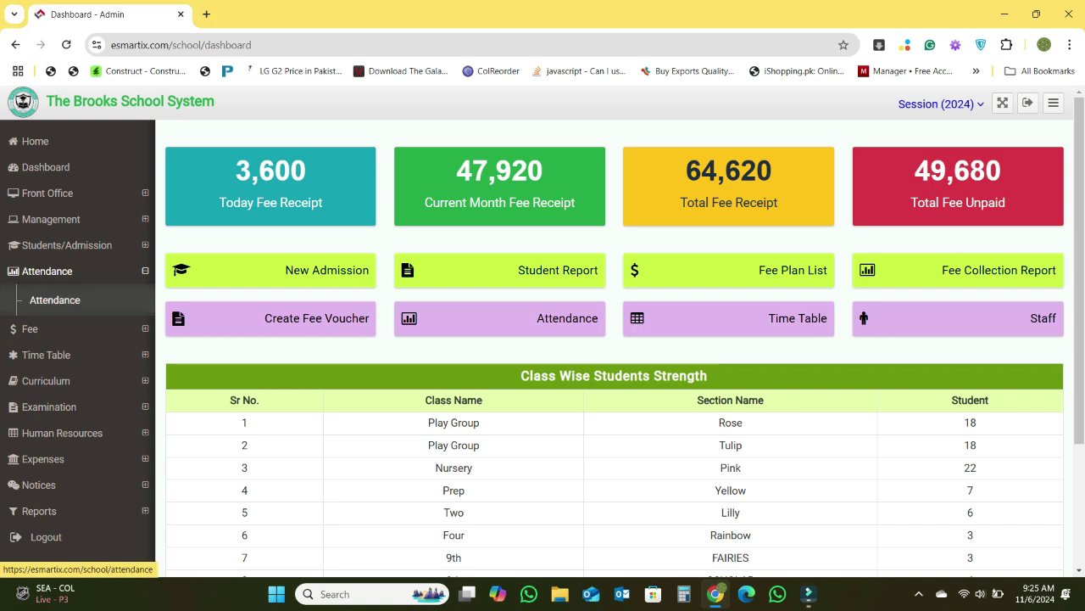
left_click(55, 299)
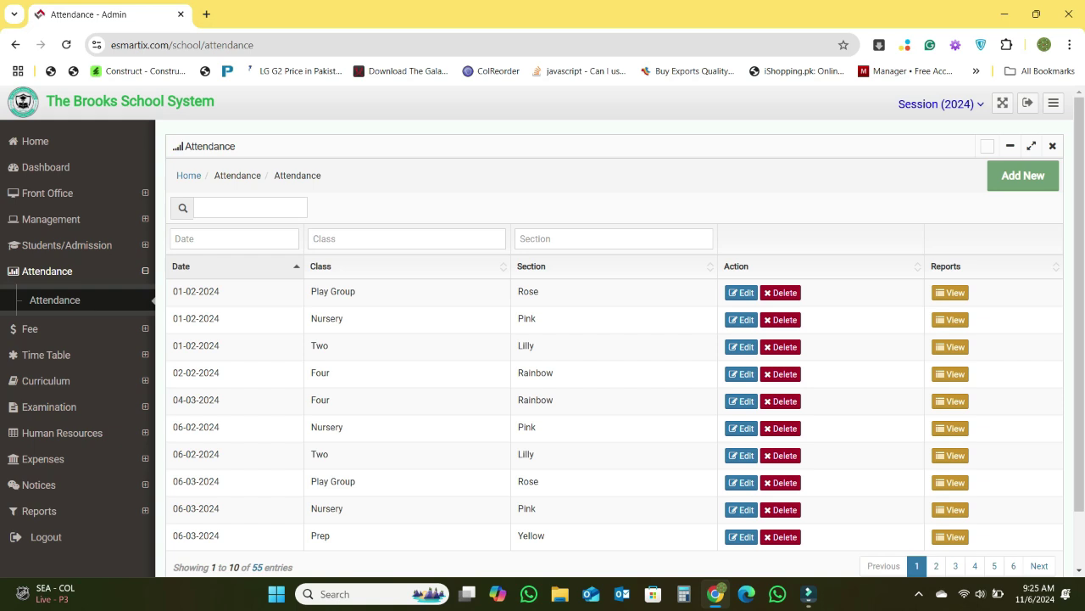
- Start a new attendance sheet and load the Play Group section Tulip students
left_click(1023, 175)
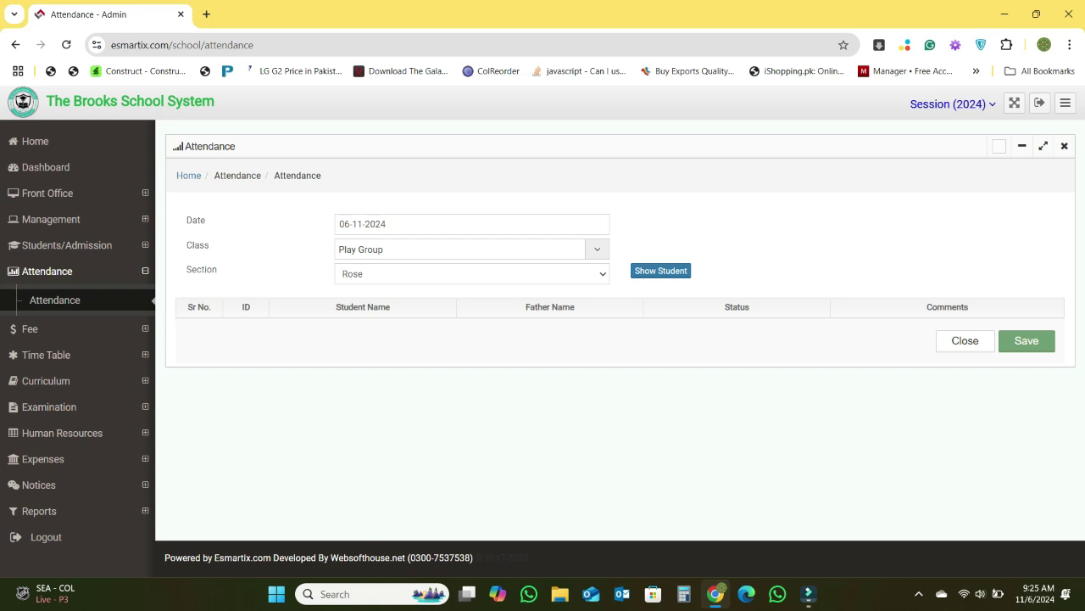
left_click(472, 274)
left_click(472, 311)
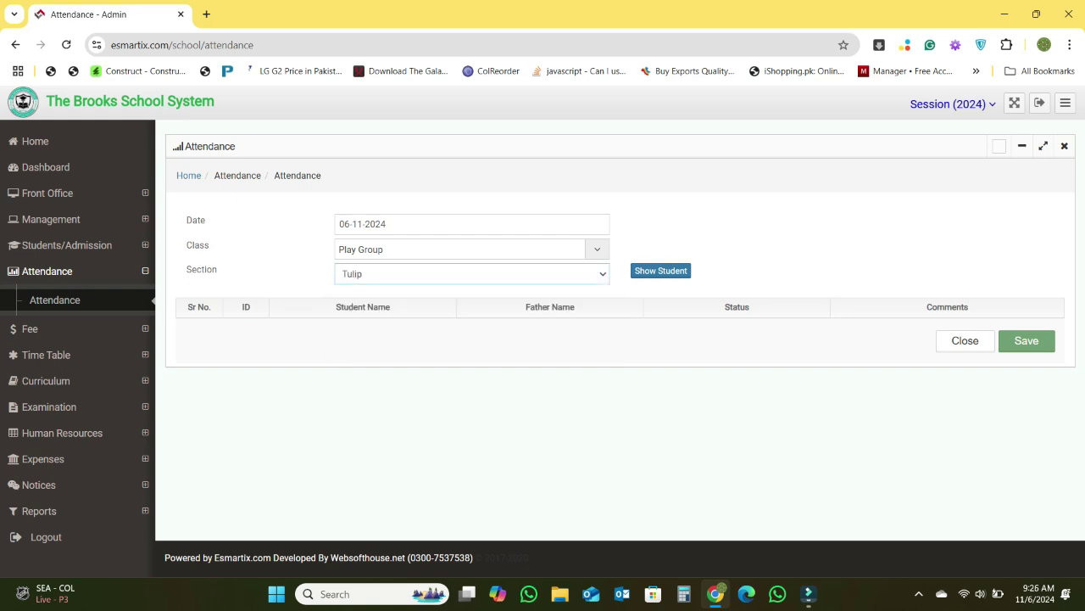
left_click(661, 271)
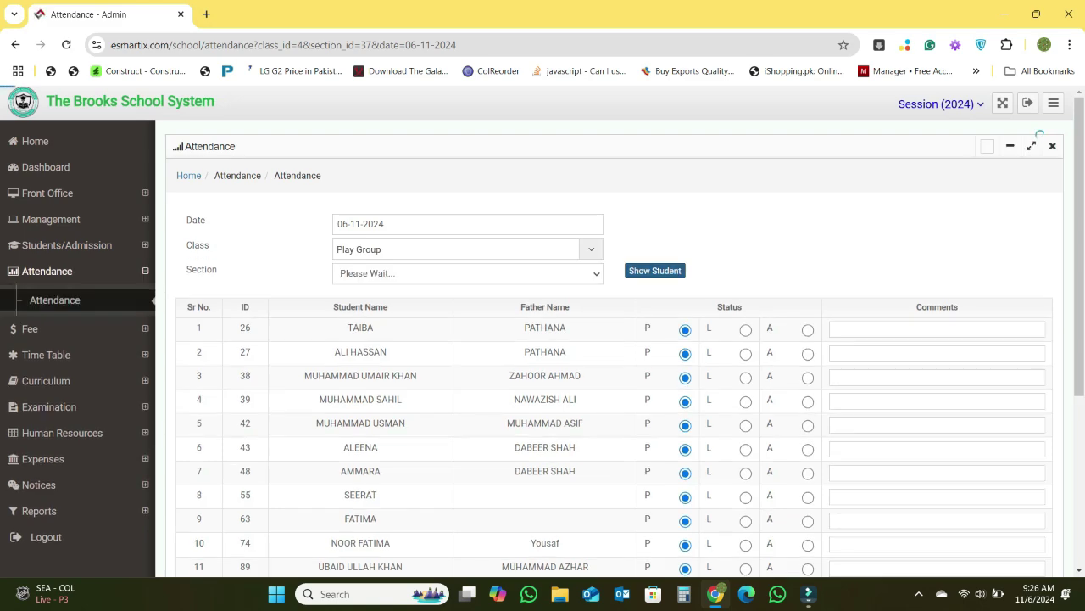
- Mark student 12 absent and student 14 on leave with comment 'This is leave for this day'
scroll(543, 330, "down", 2)
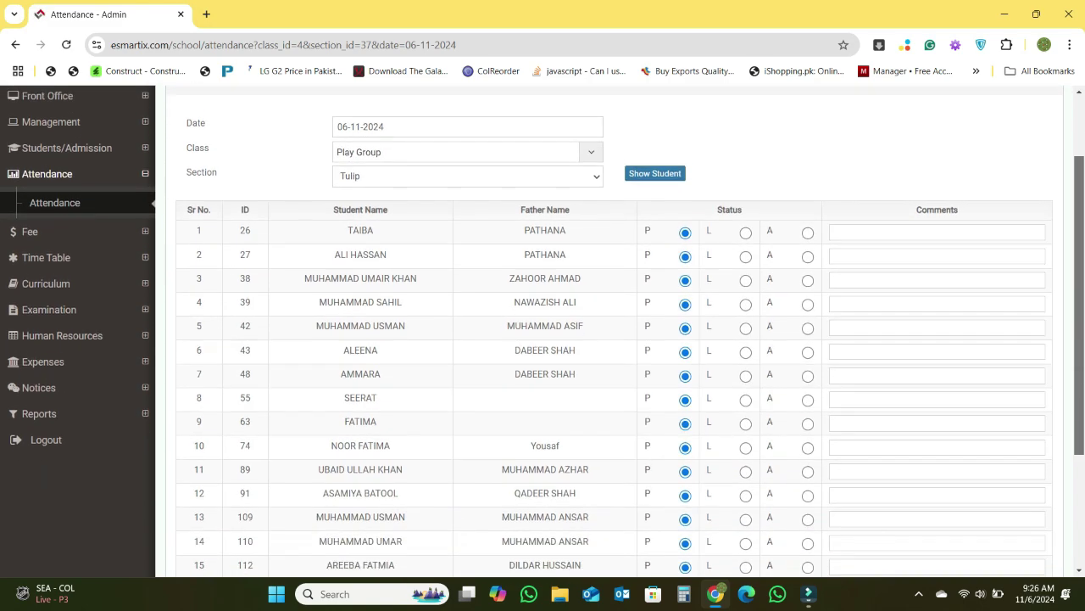
scroll(543, 330, "down", 2)
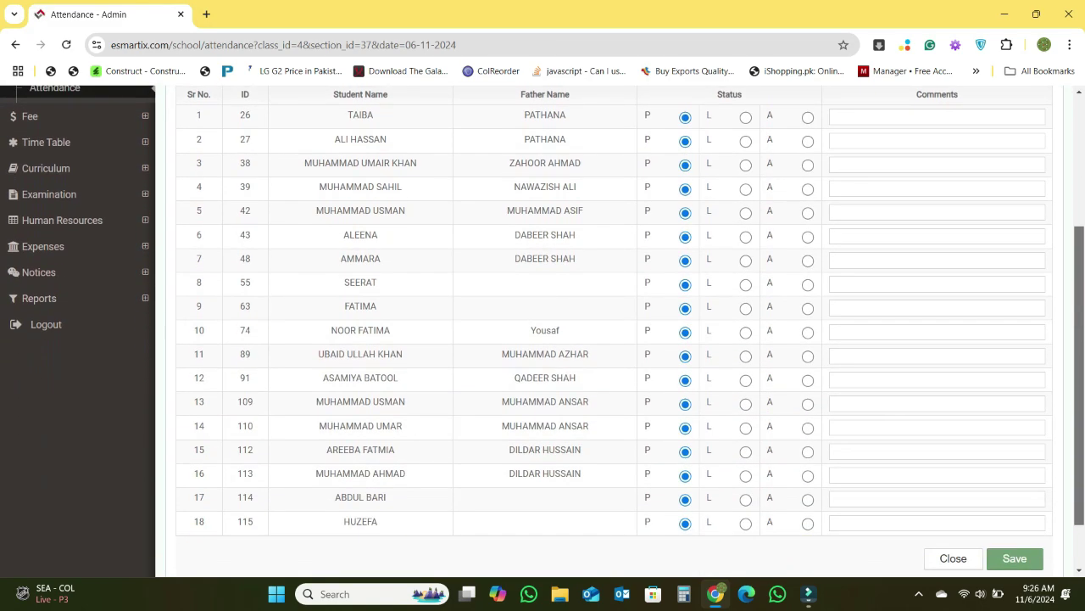
scroll(542, 331, "up", 2)
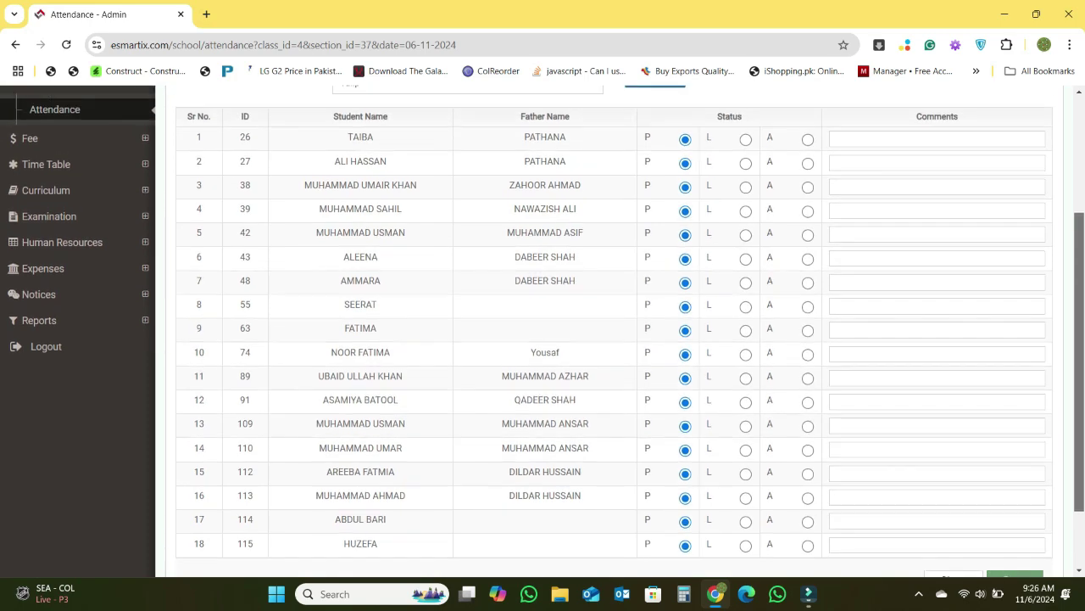
scroll(543, 331, "down", 2)
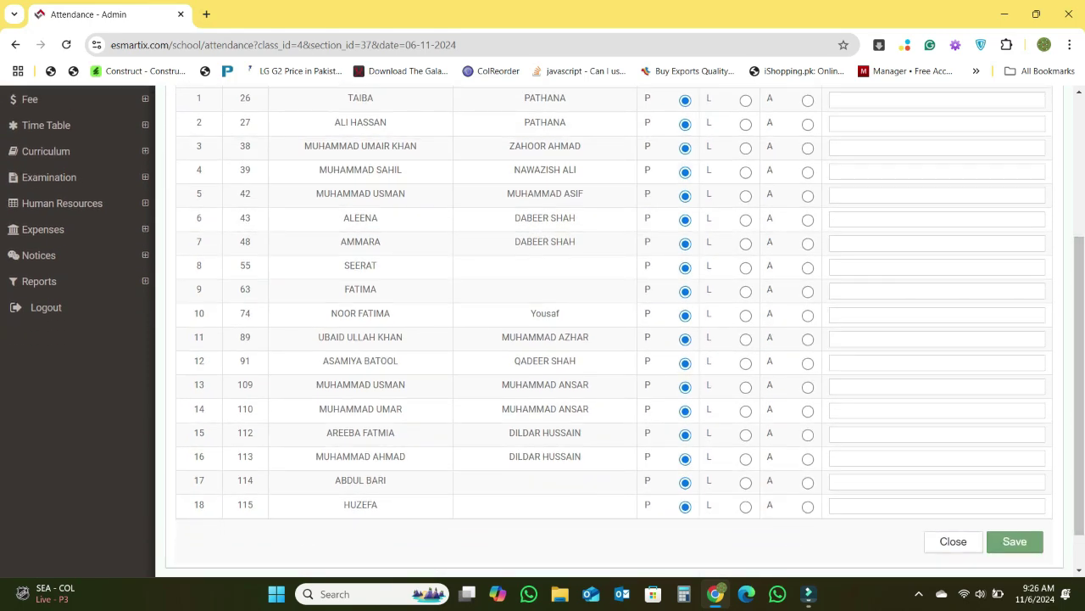
left_click(808, 363)
left_click(745, 412)
scroll(543, 331, "up", 1)
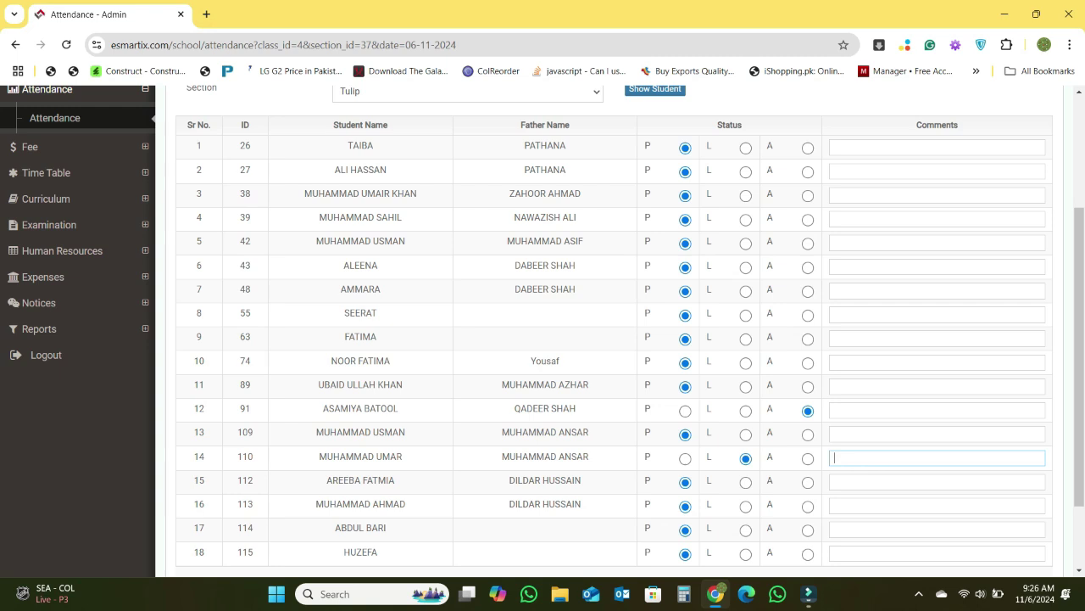
type("This is leave for this day")
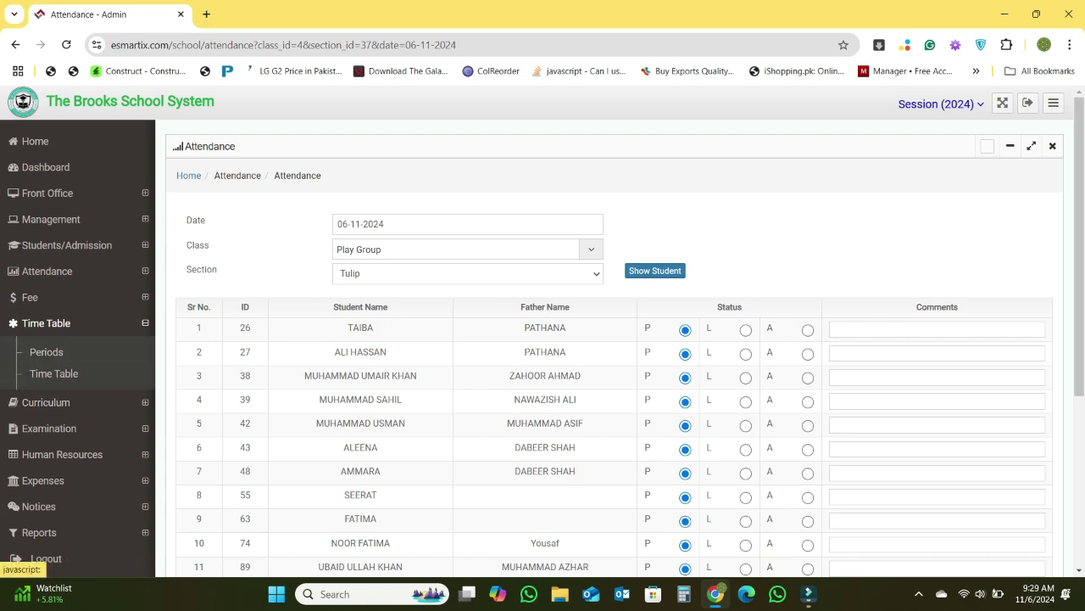
- Open the Periods list, start a new period, then return without saving
left_click(68, 324)
left_click(68, 324)
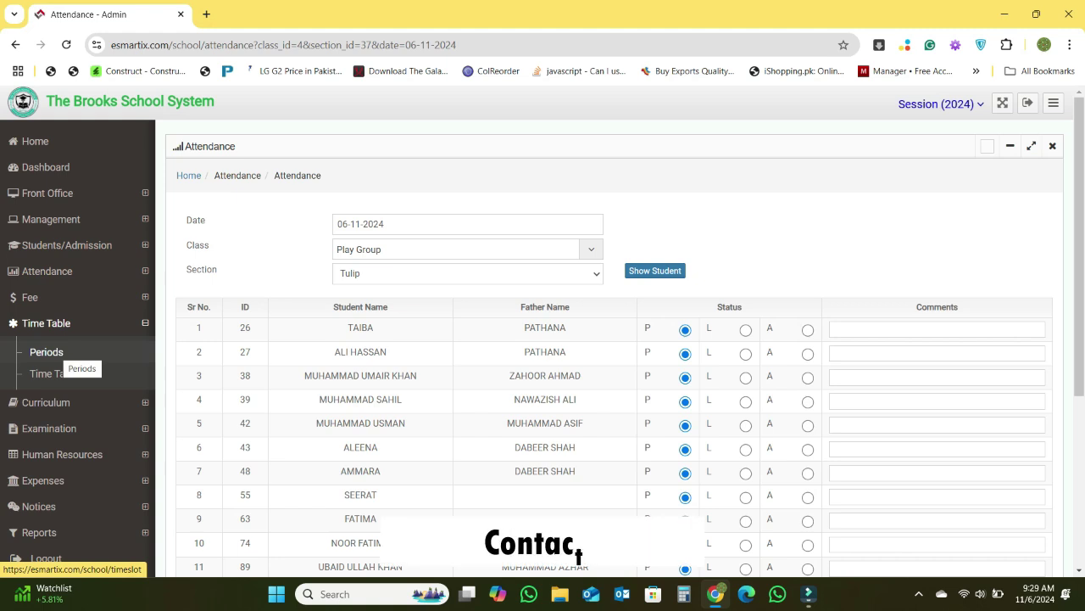
left_click(47, 351)
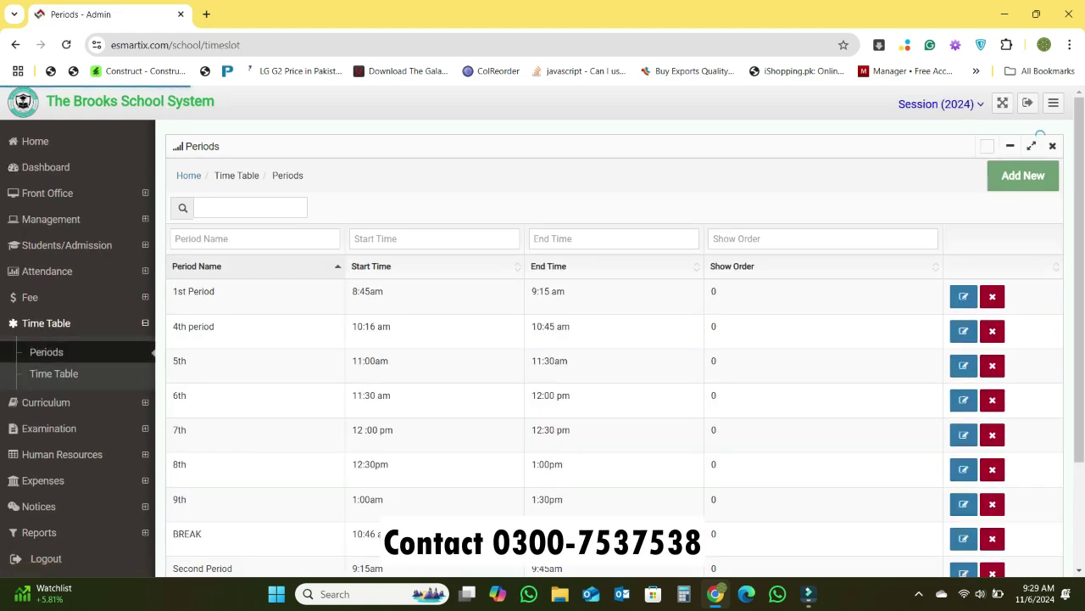
left_click(1024, 175)
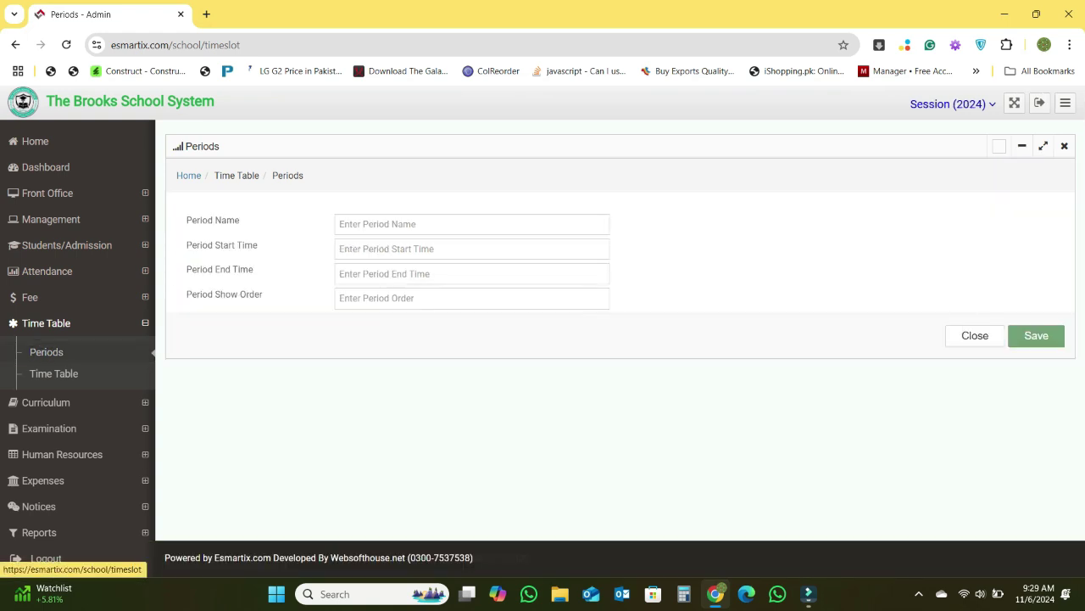
left_click(47, 351)
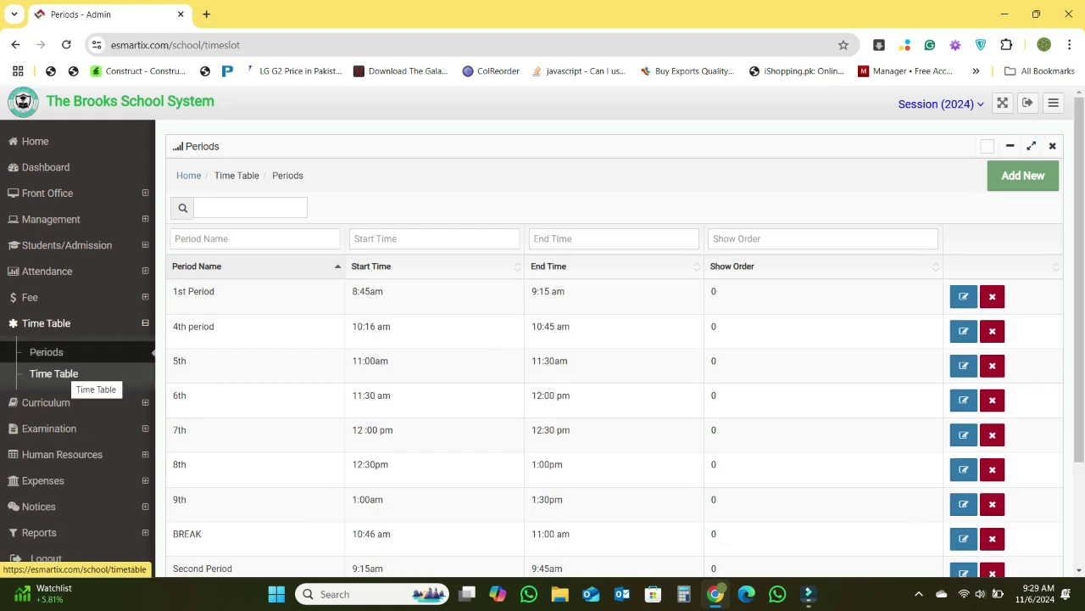
- Open class Four's timetable for editing, then go back to the timetables list
left_click(72, 374)
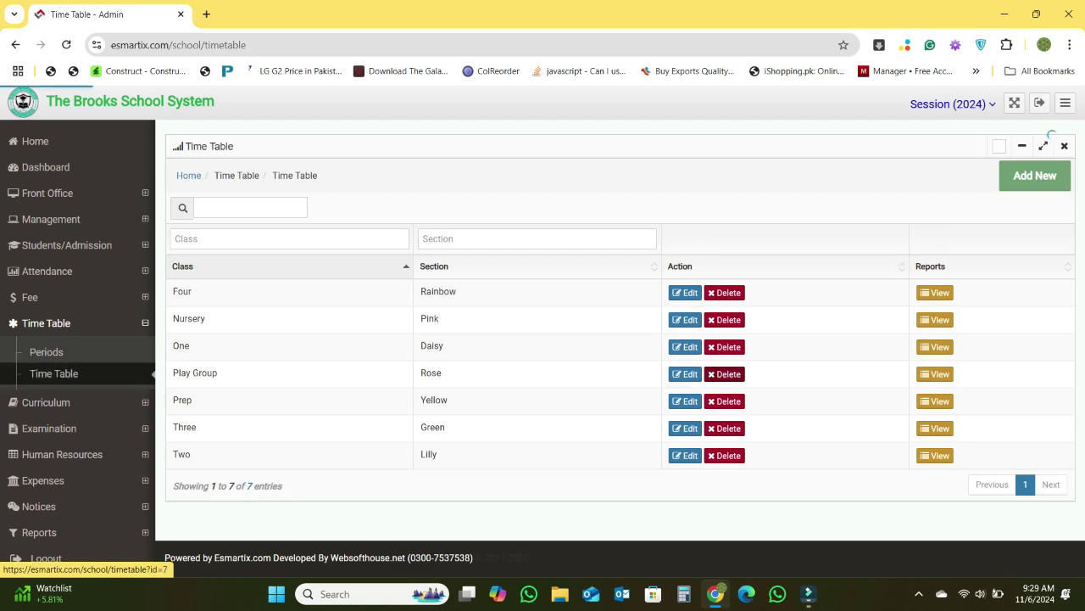
left_click(685, 293)
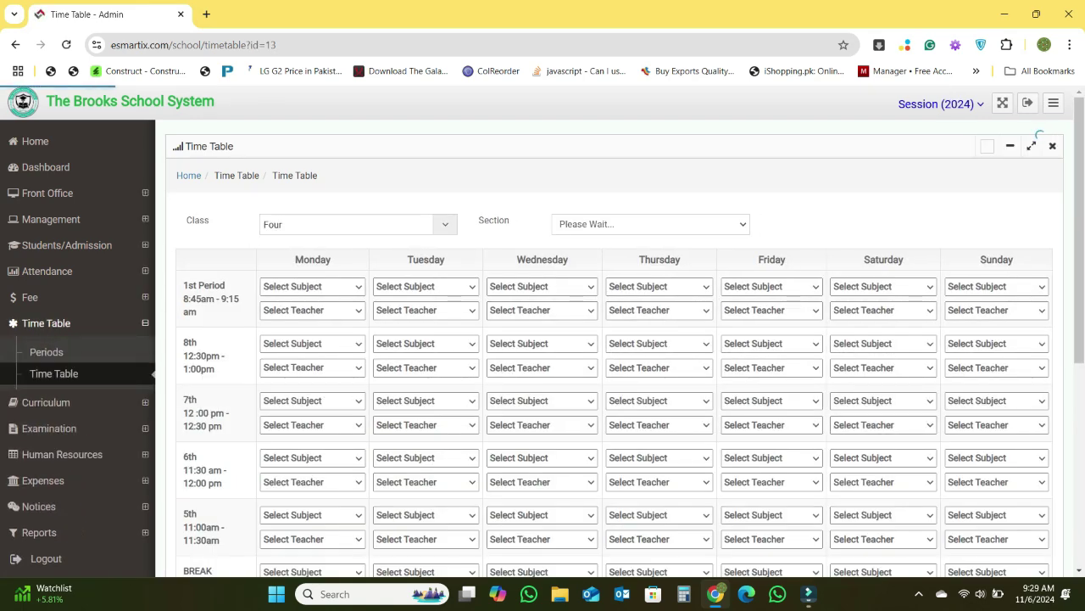
scroll(543, 330, "down", 1)
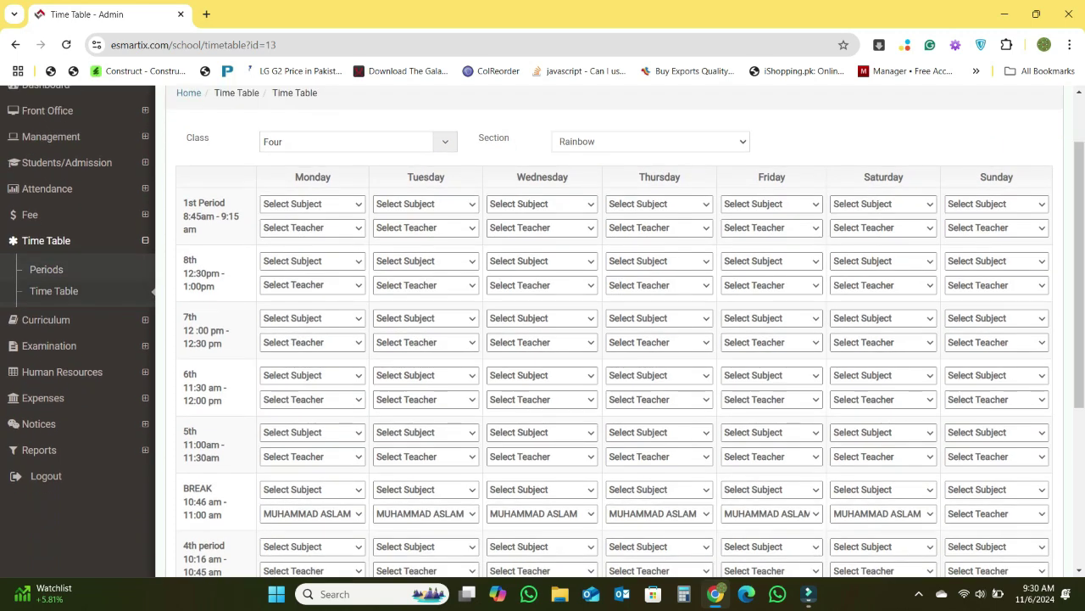
left_click(54, 290)
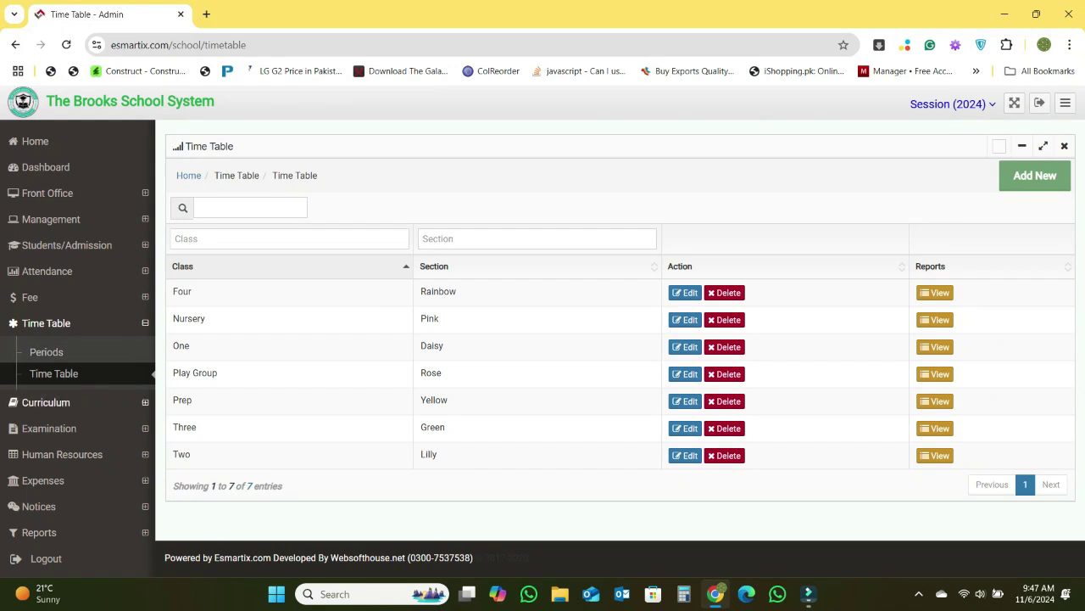
- View the two Play Group chapters under Curriculum, then move to the Topics page
left_click(46, 402)
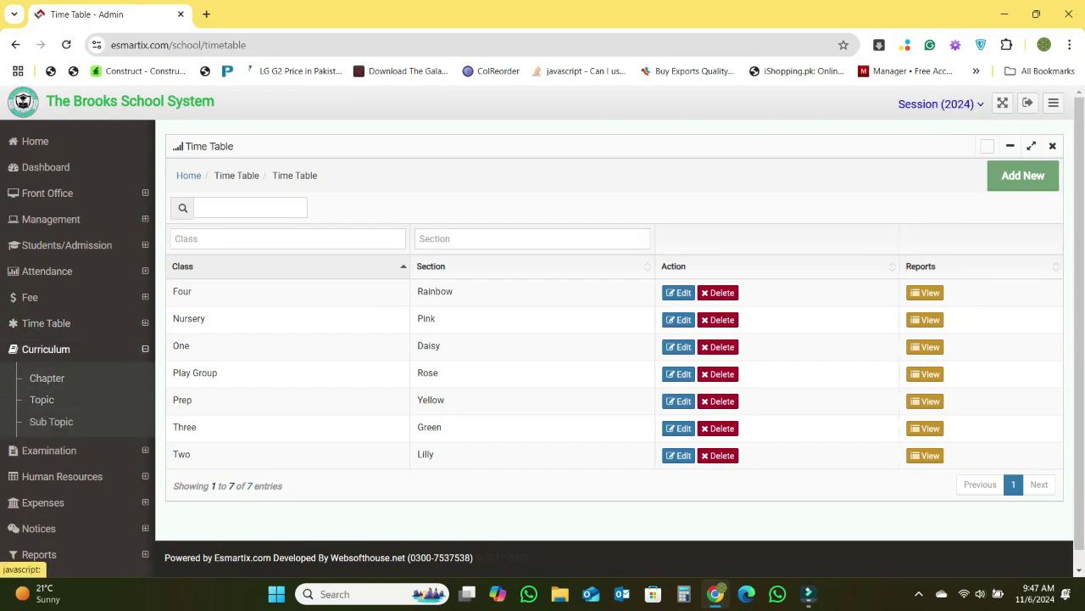
left_click(46, 378)
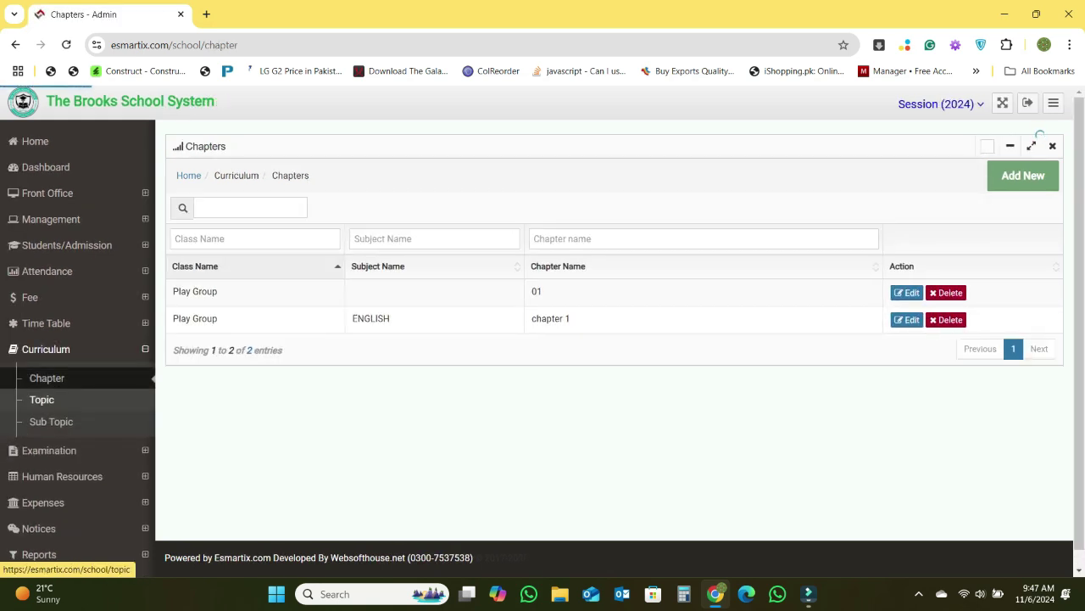
left_click(42, 399)
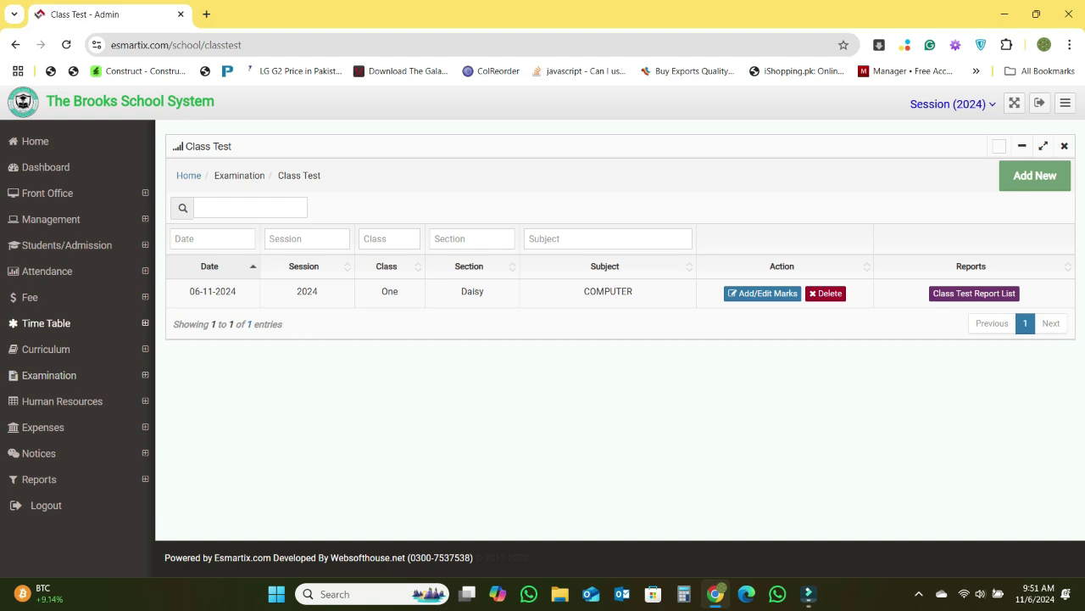
left_click(49, 375)
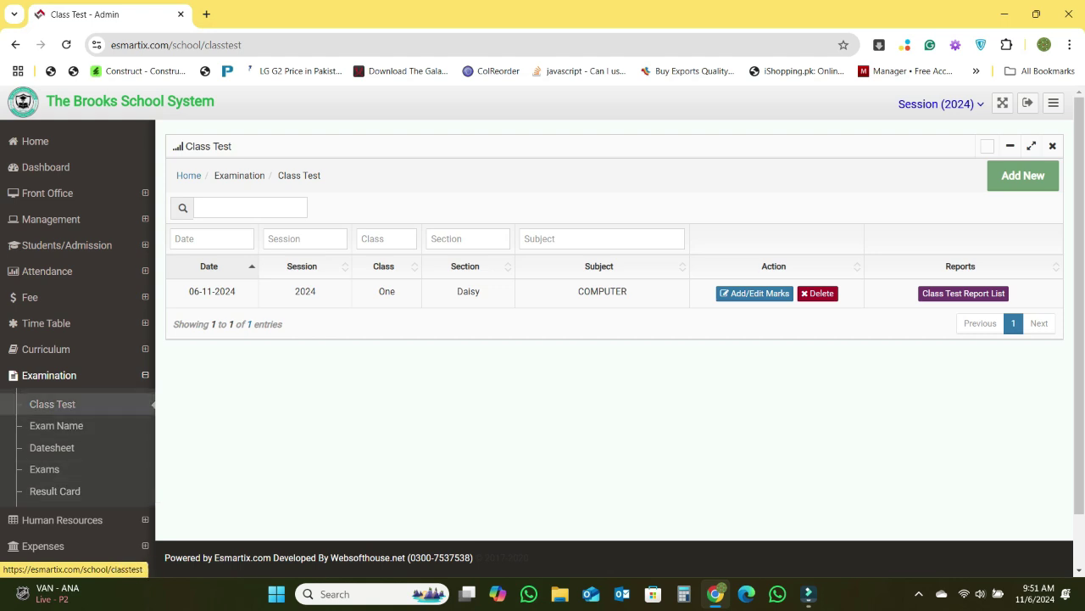
left_click(52, 404)
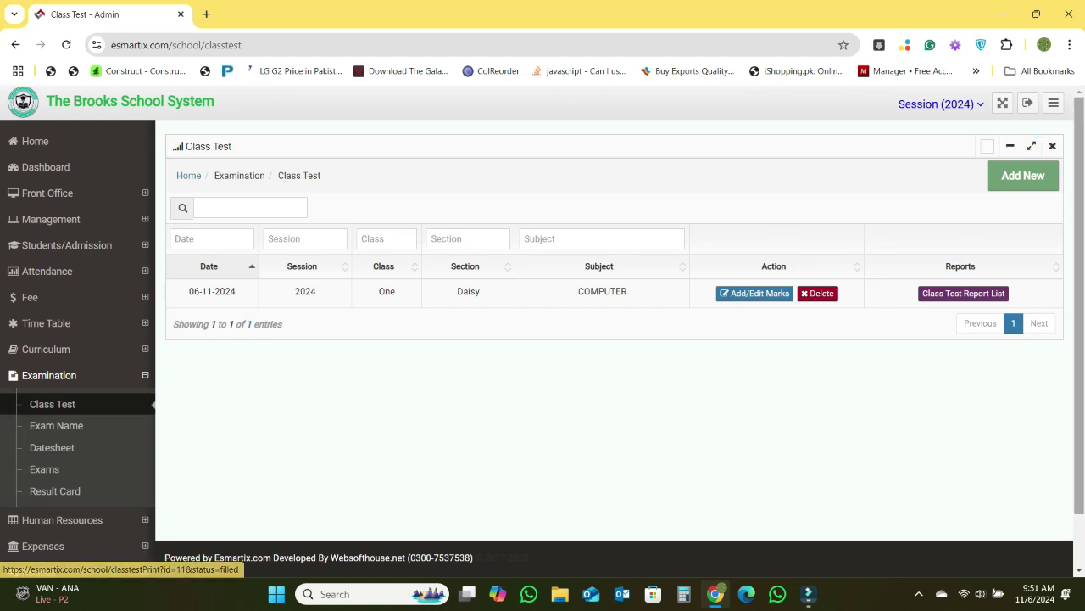
left_click(1022, 175)
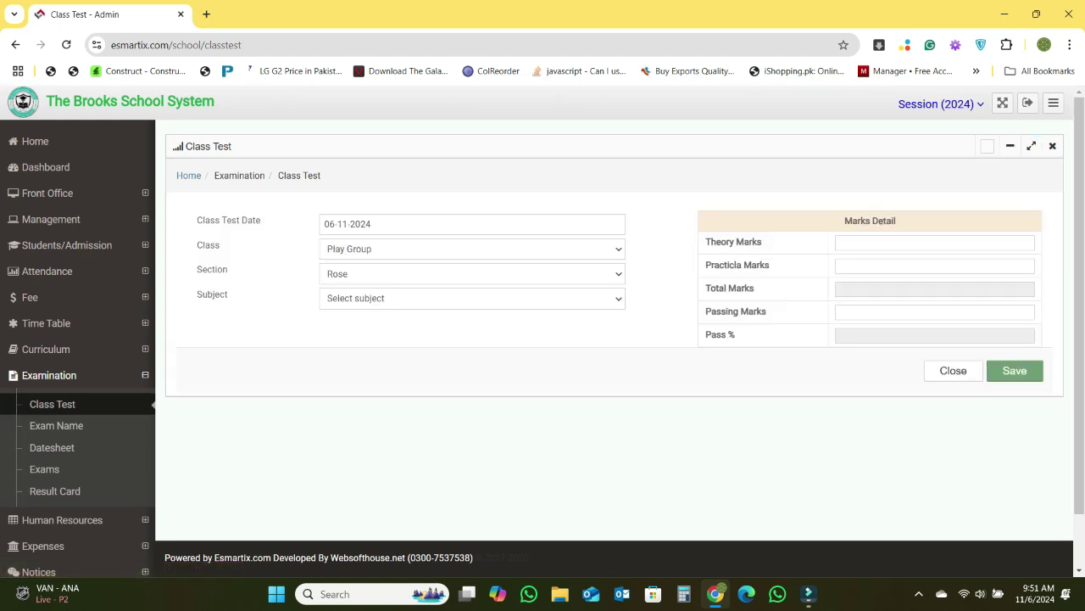
left_click(472, 248)
left_click(356, 320)
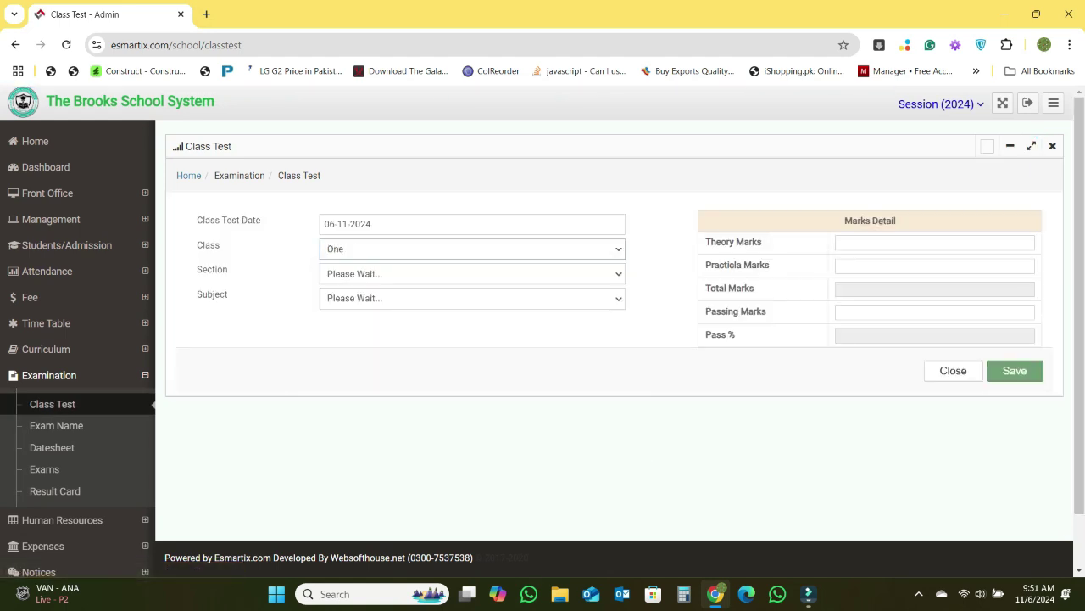
left_click(472, 273)
left_click(356, 291)
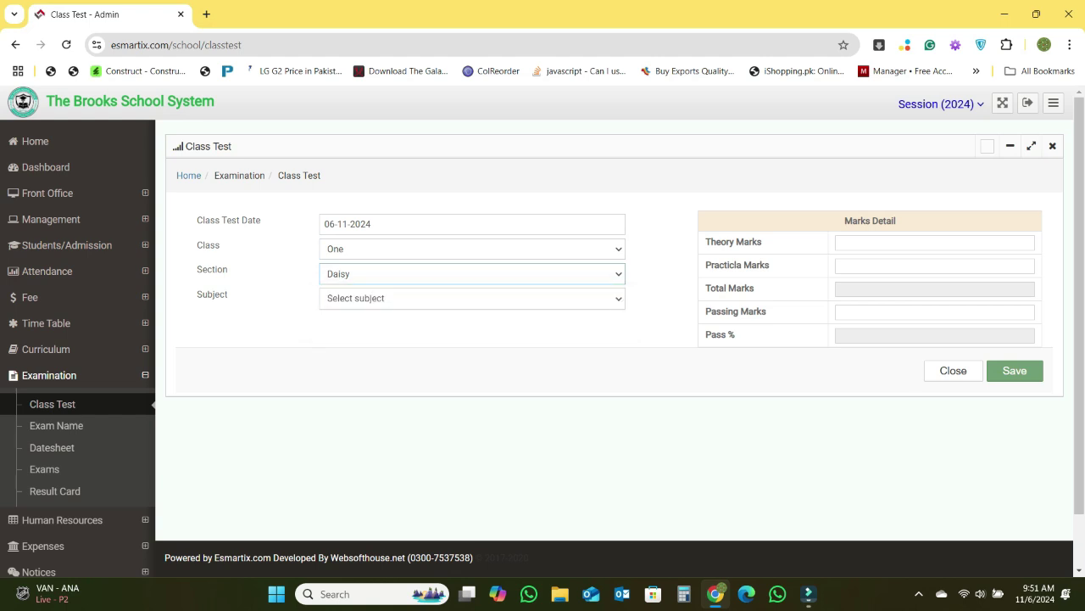
left_click(933, 265)
left_click(932, 311)
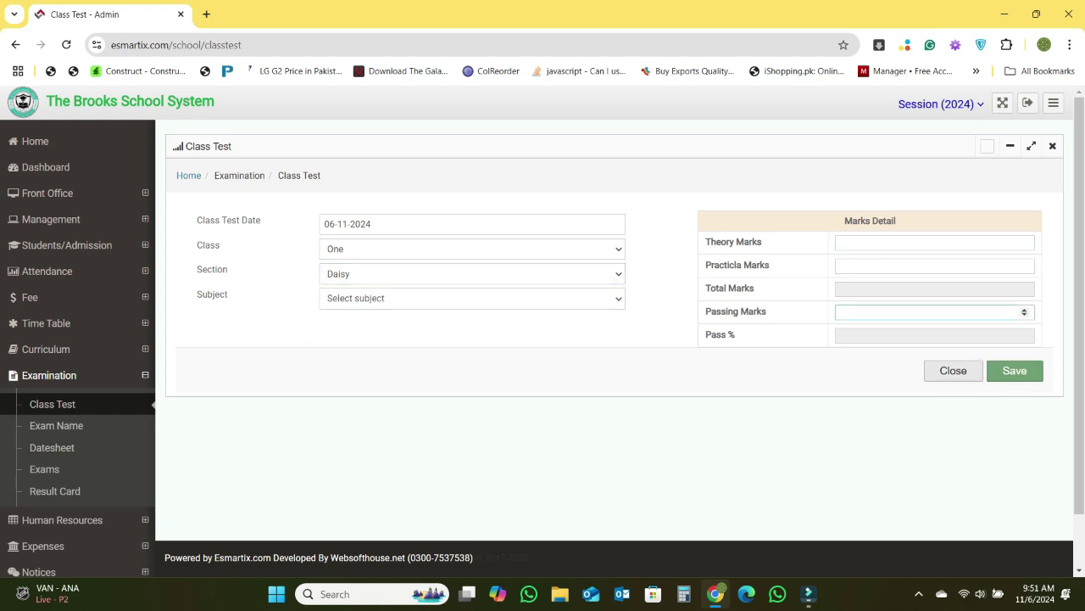
left_click(954, 370)
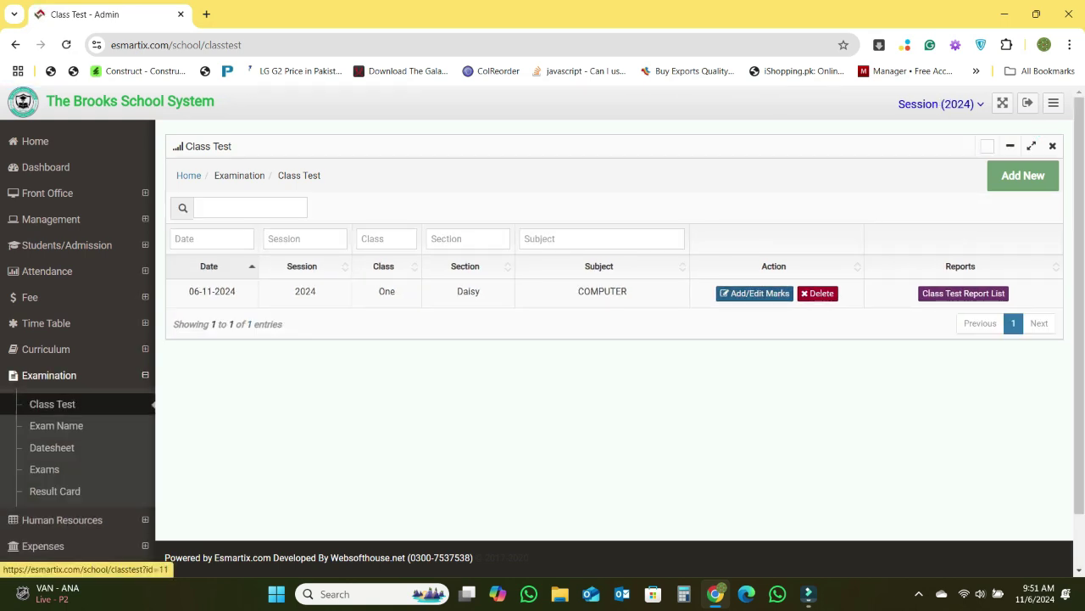
- Set the COMPUTER class test's passing marks to 50, save, and dismiss the error
left_click(754, 293)
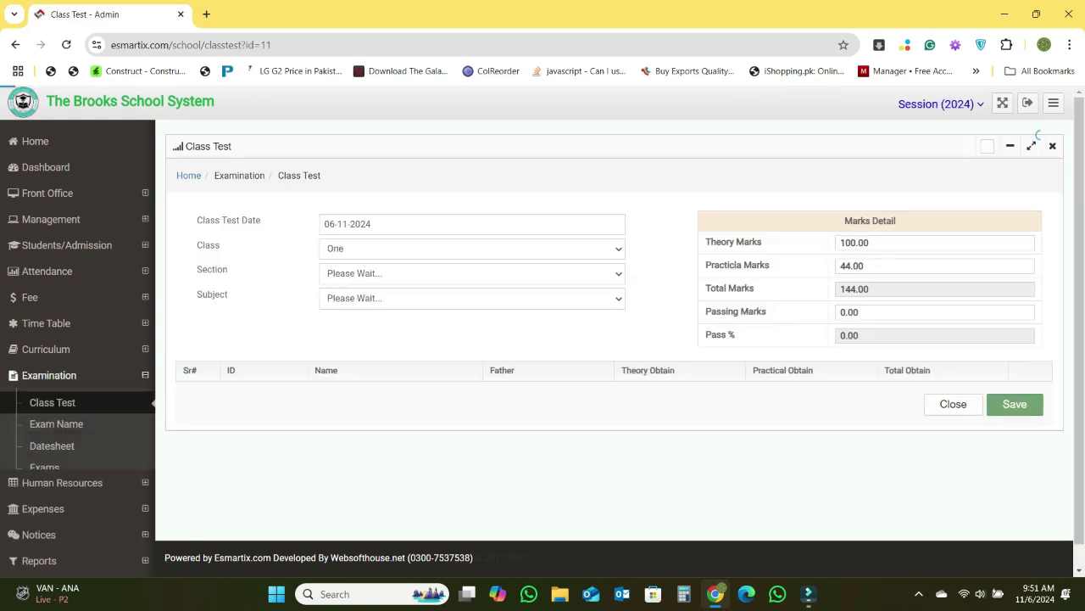
left_click(842, 312)
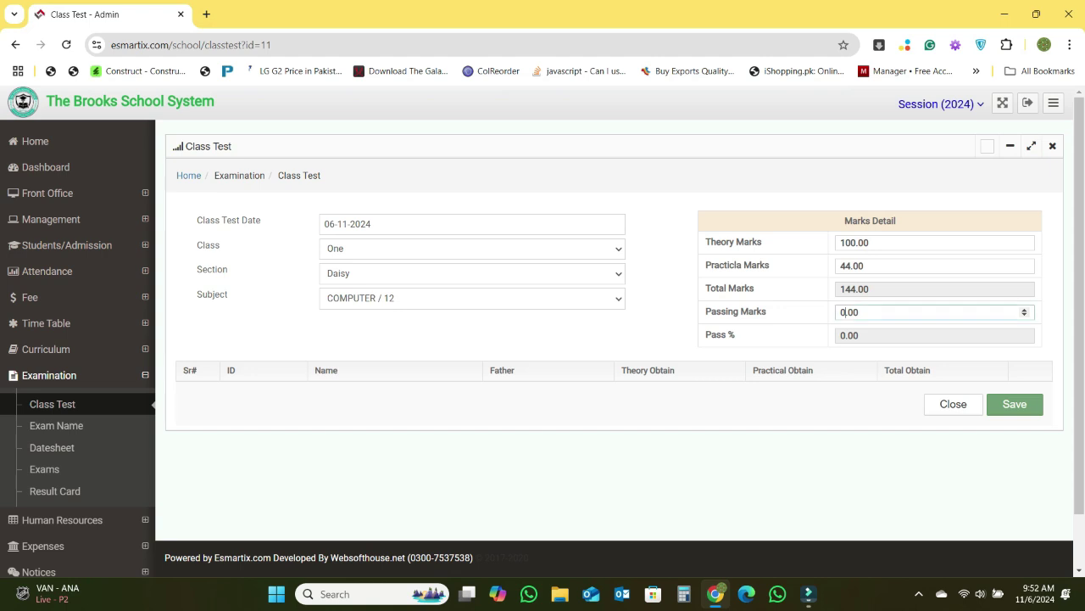
type("50")
left_click(1015, 403)
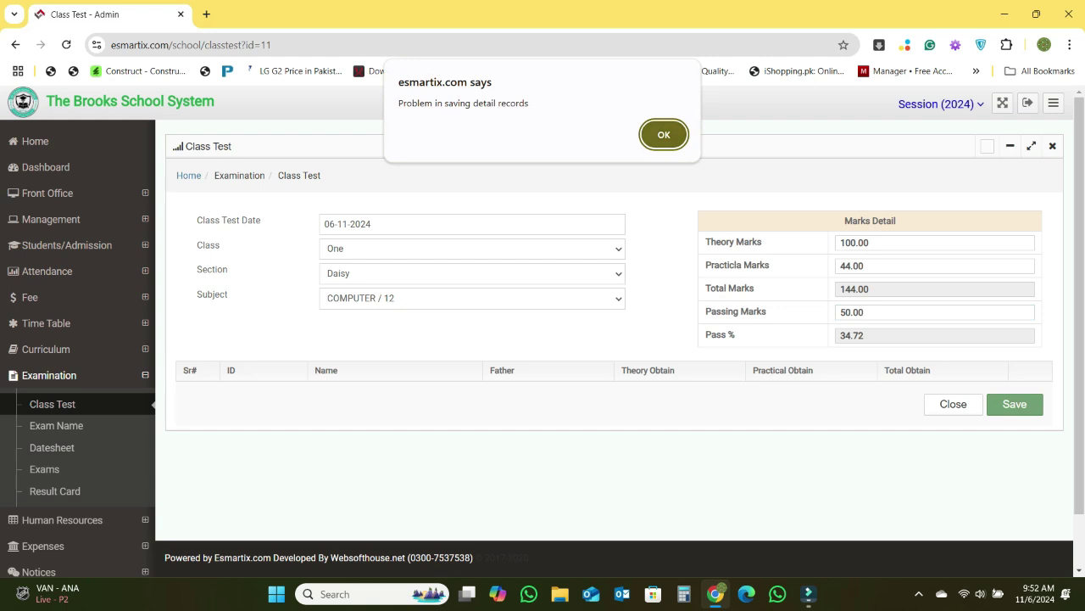
key("Return")
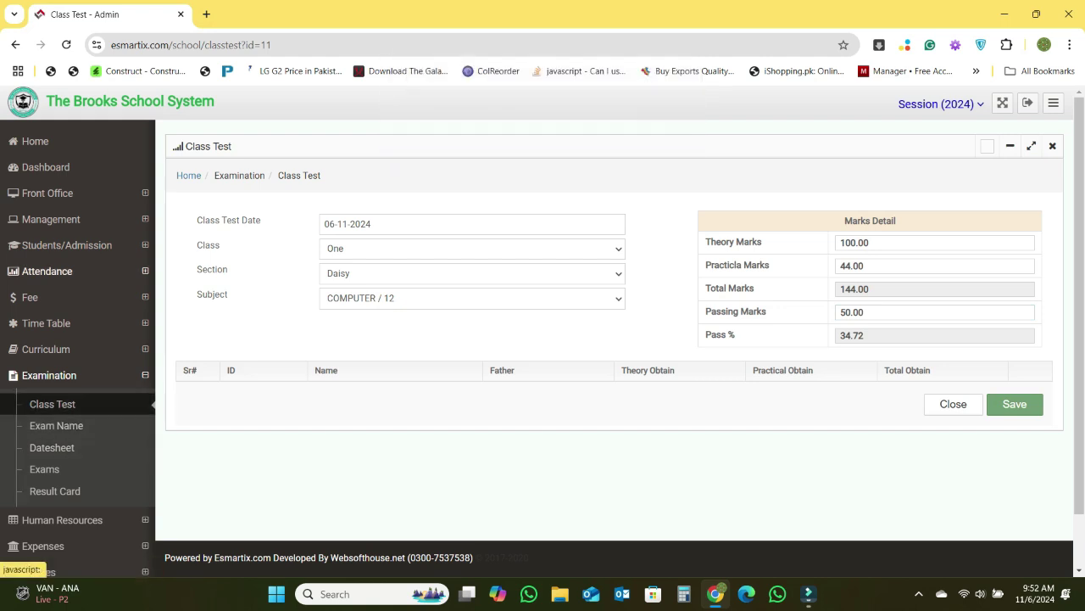
- Go to the Examination > Exam Name list showing 1st Semester 2024
left_click(46, 271)
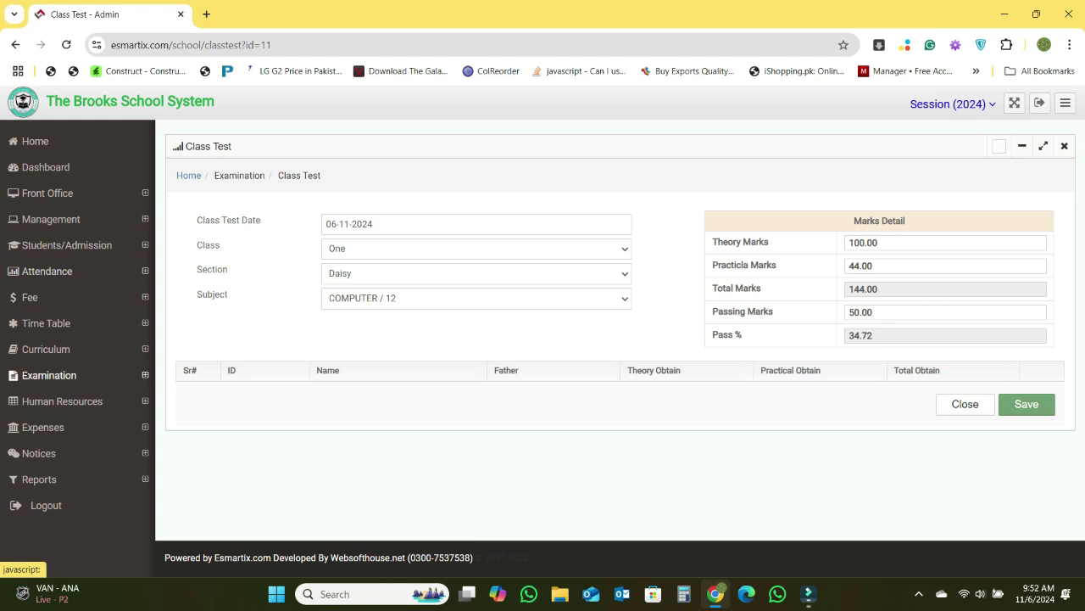
left_click(49, 375)
left_click(56, 424)
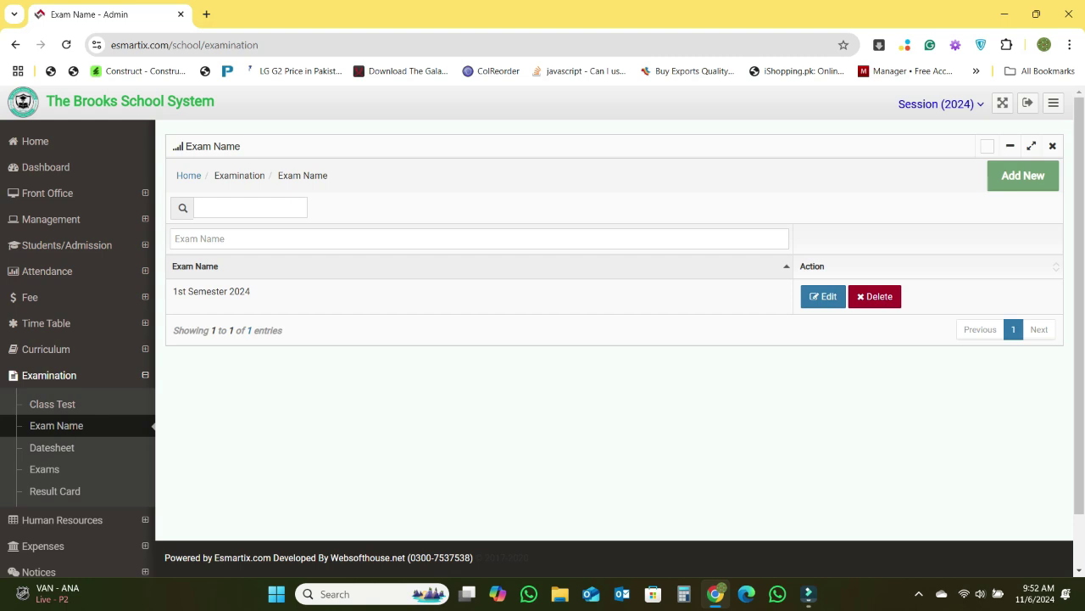
- Open the Datesheet list with the Play Group Rose, Play Group Tulip and Nursery Pink datesheets
left_click(52, 447)
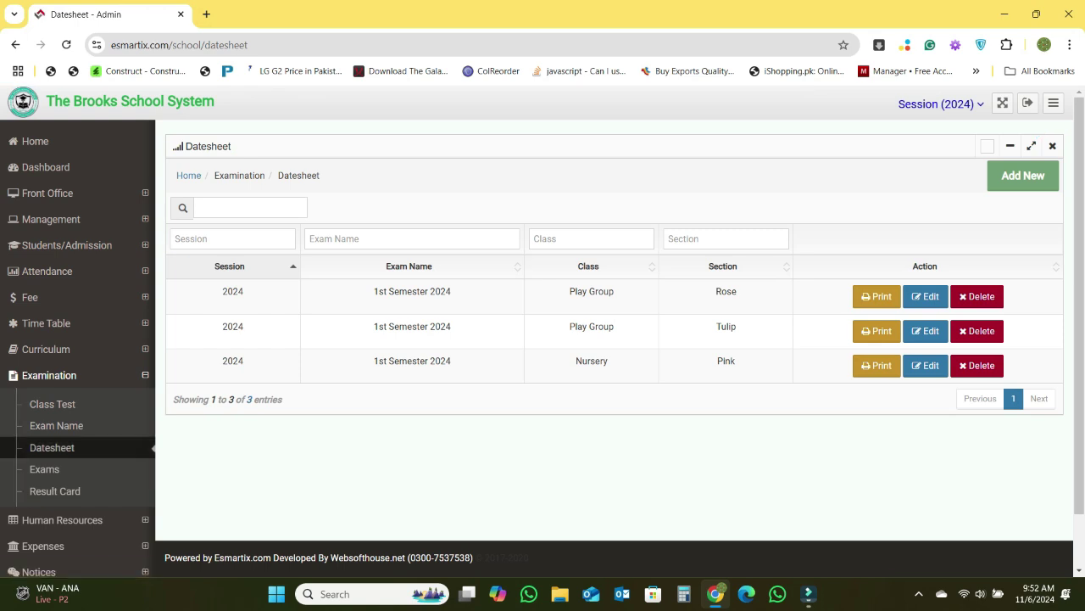
left_click(1023, 176)
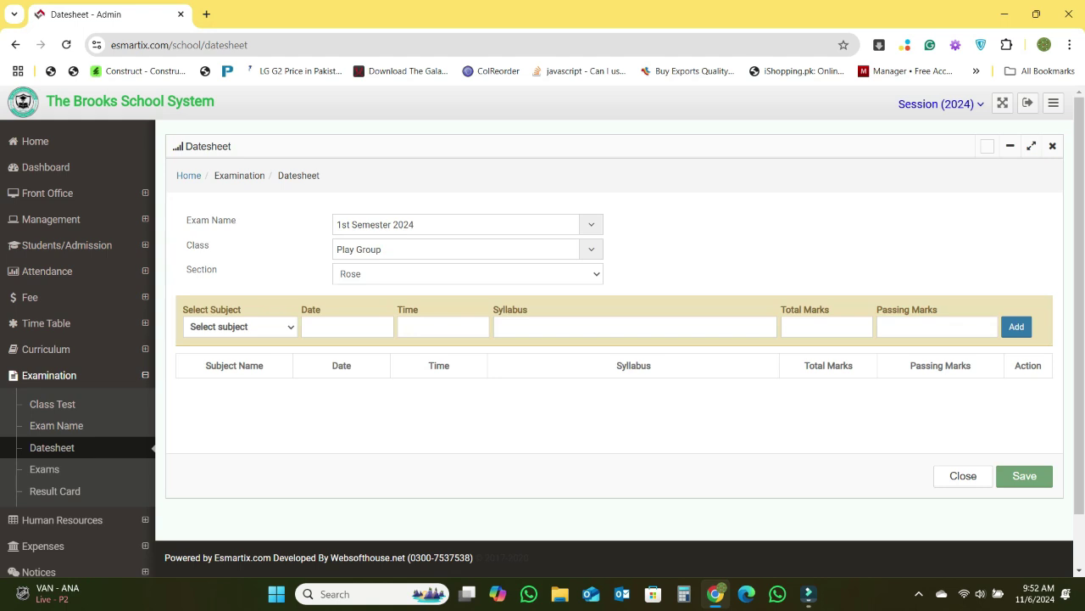
left_click(468, 225)
left_click(468, 225)
left_click(468, 225)
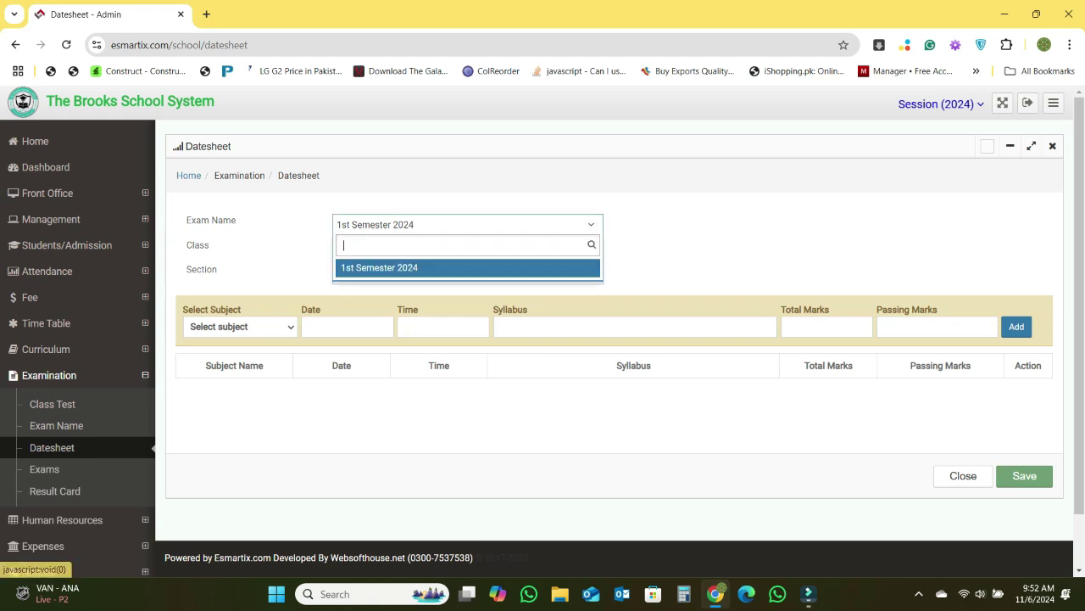
left_click(468, 225)
left_click(468, 225)
left_click(468, 225)
left_click(468, 225)
left_click(468, 224)
left_click(468, 225)
left_click(468, 225)
left_click(468, 249)
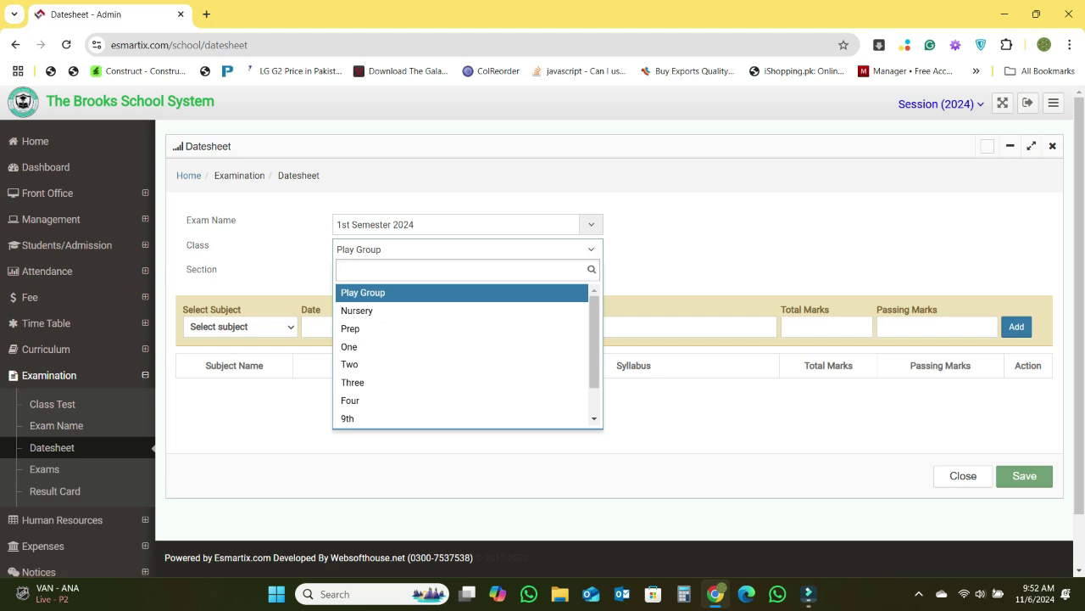
left_click(468, 249)
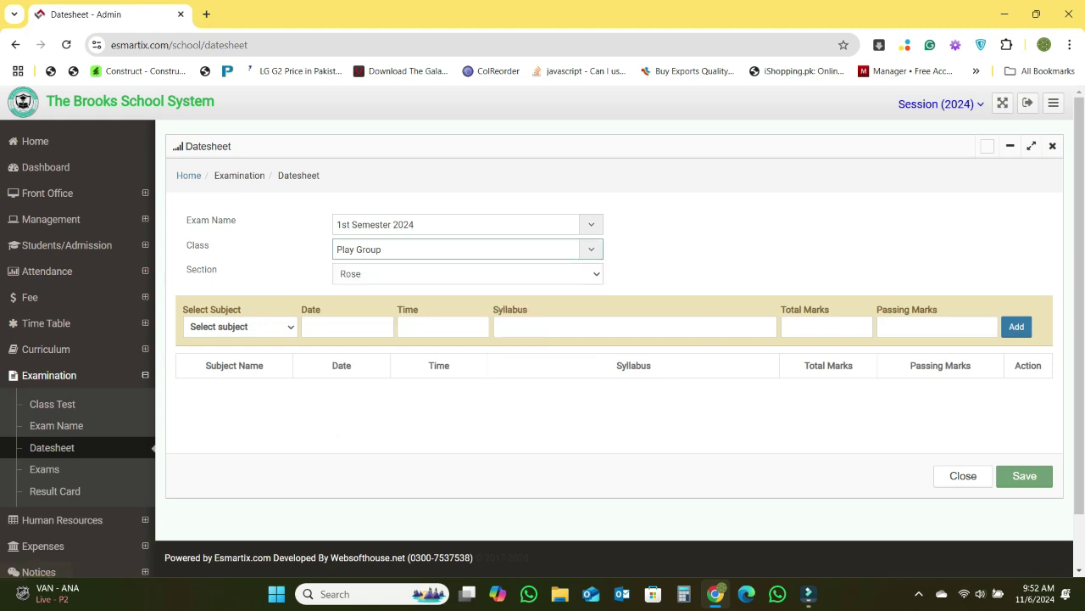
left_click(468, 274)
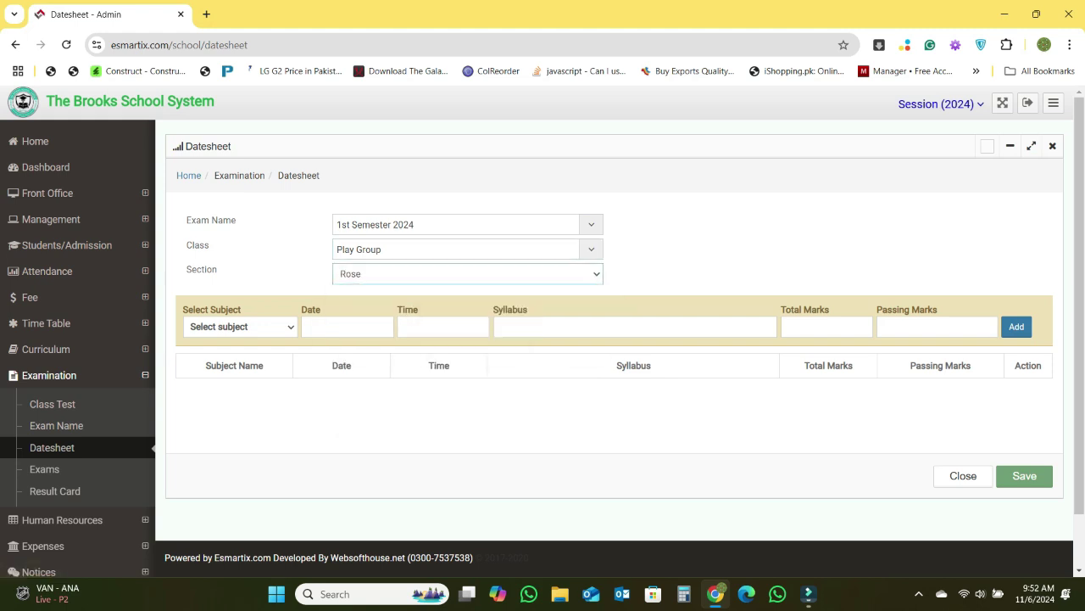
left_click(240, 327)
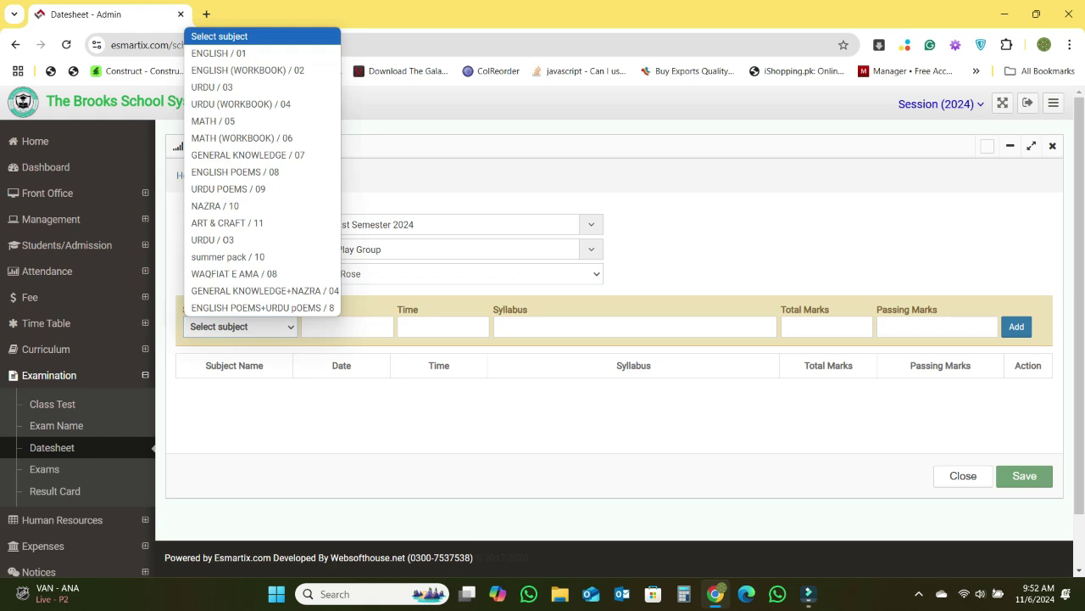
left_click(241, 328)
left_click(306, 326)
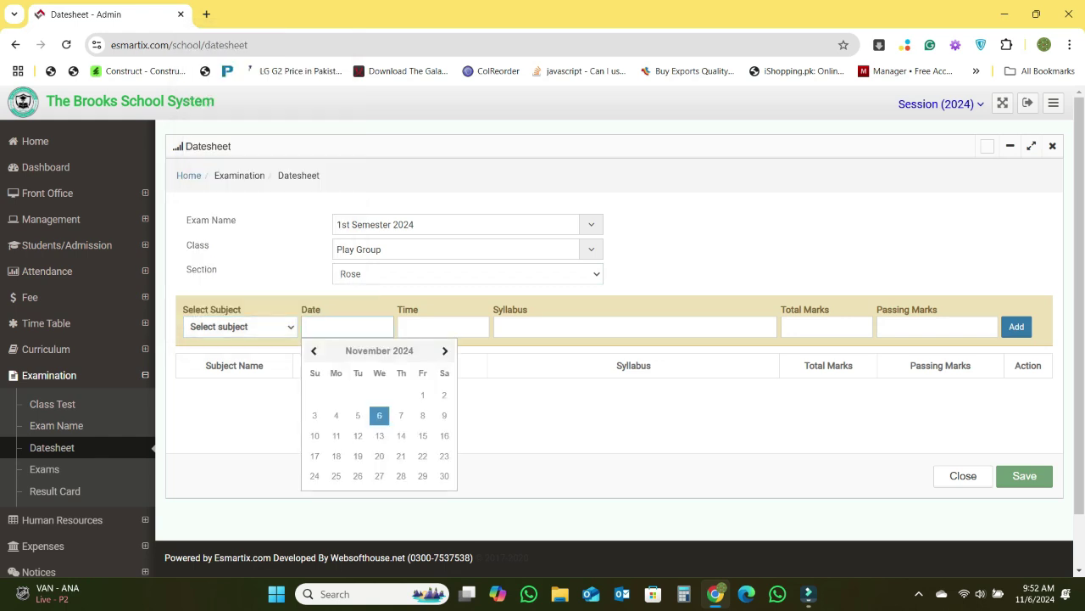
left_click(403, 327)
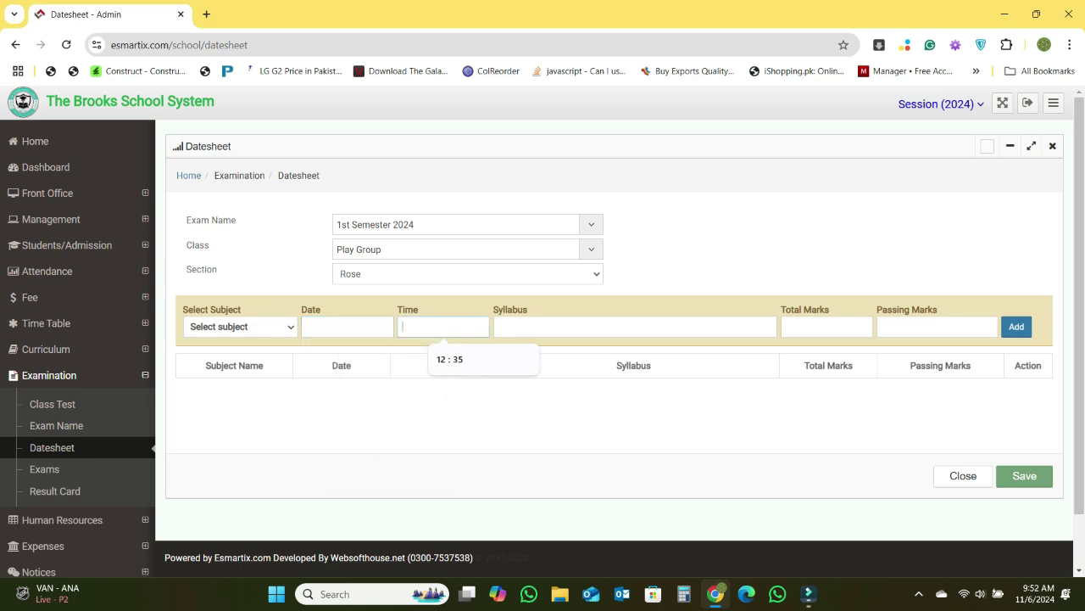
left_click(499, 326)
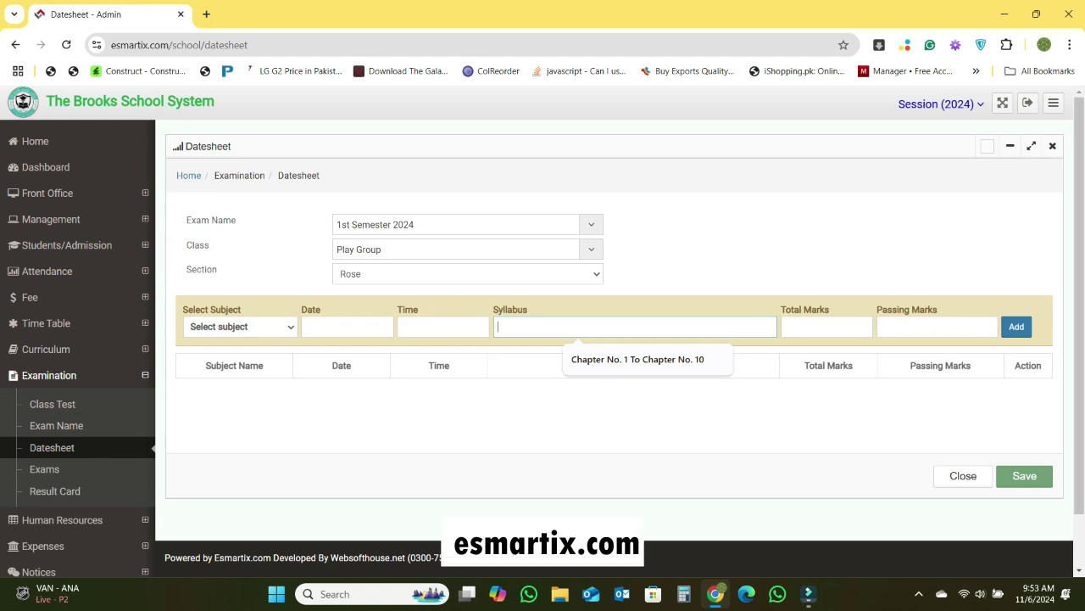
left_click(814, 327)
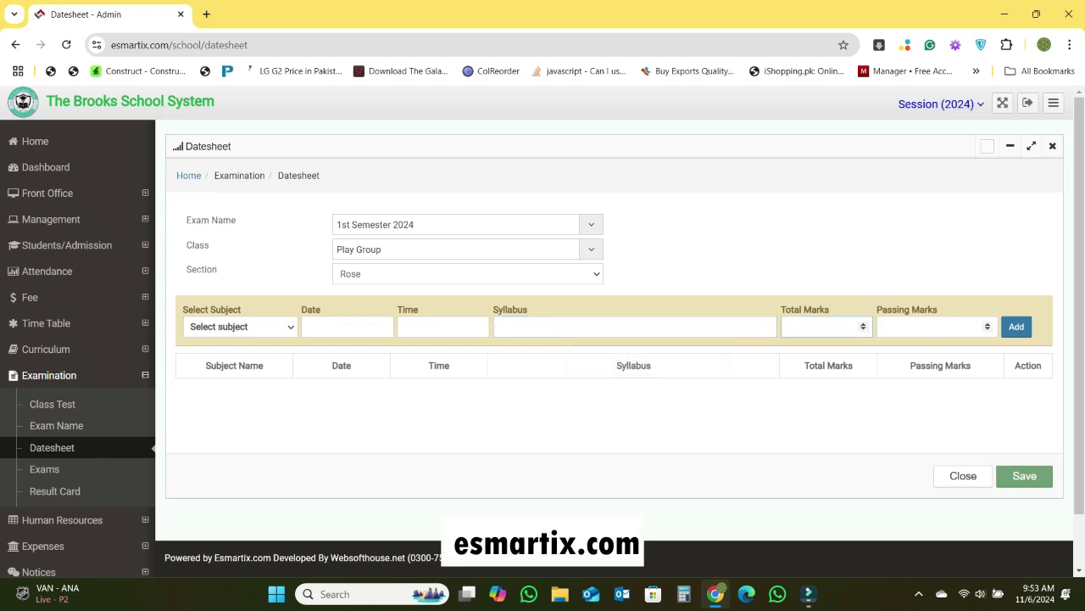
left_click(929, 327)
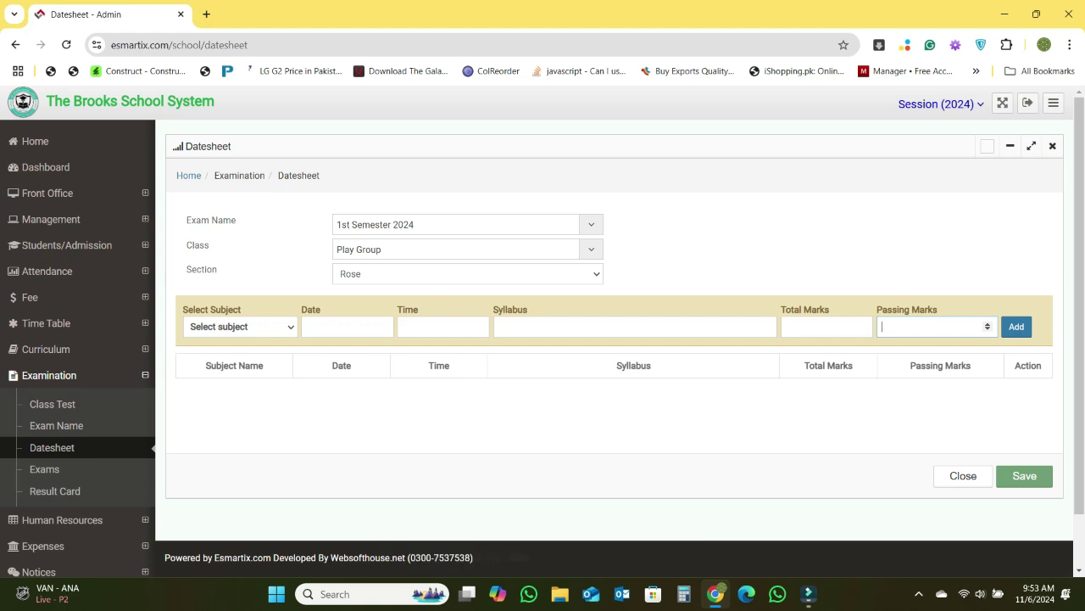
left_click(468, 250)
left_click(363, 292)
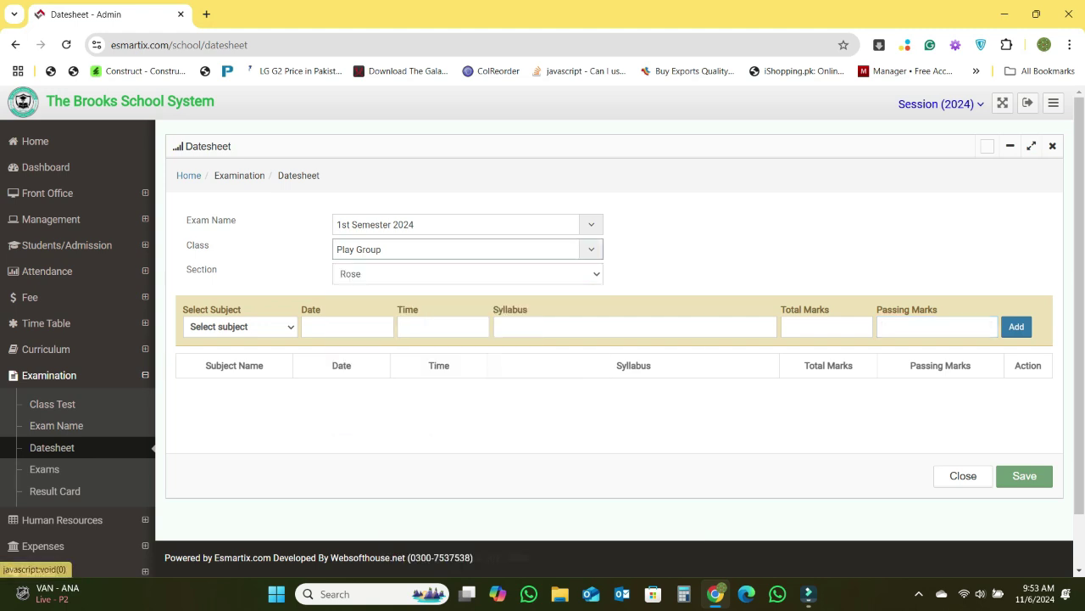
left_click(240, 327)
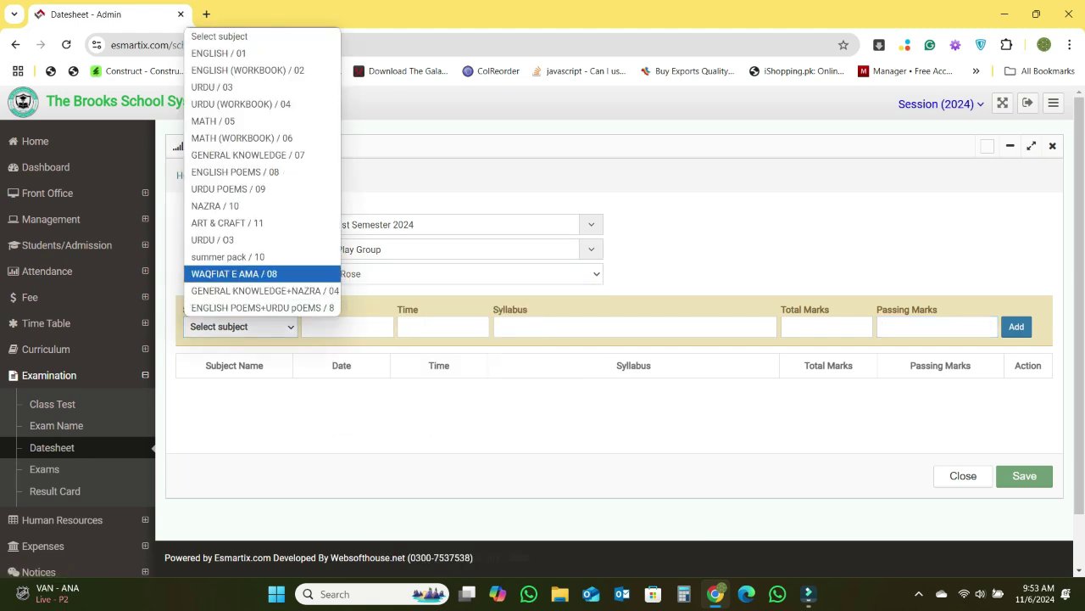
left_click(234, 274)
left_click(240, 327)
left_click(964, 475)
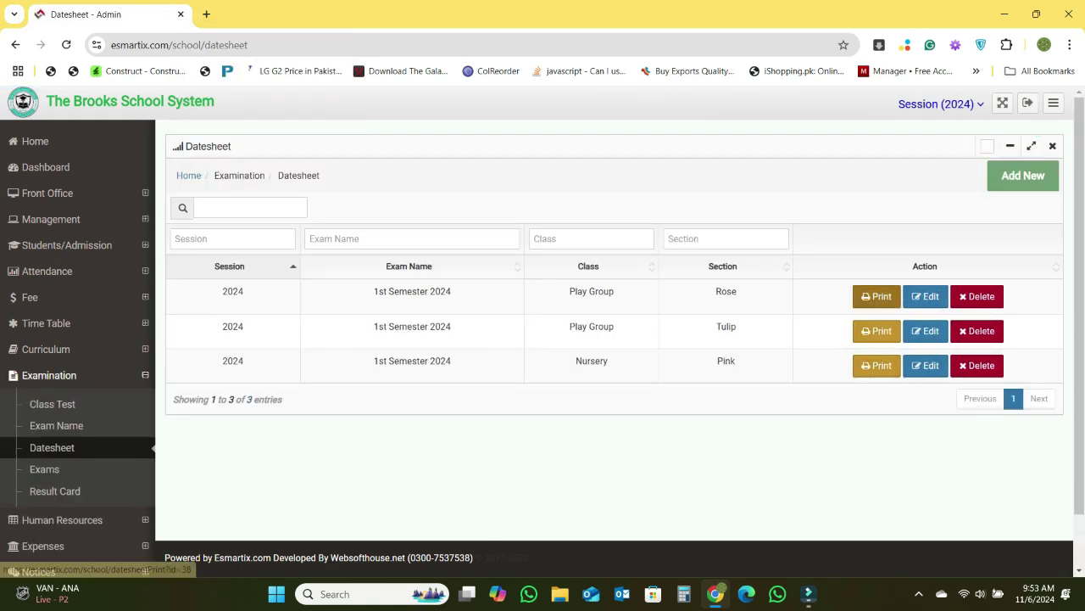
- Open the printable Play Group Rose datesheet, then return to the Datesheet - Admin tab
left_click(876, 296)
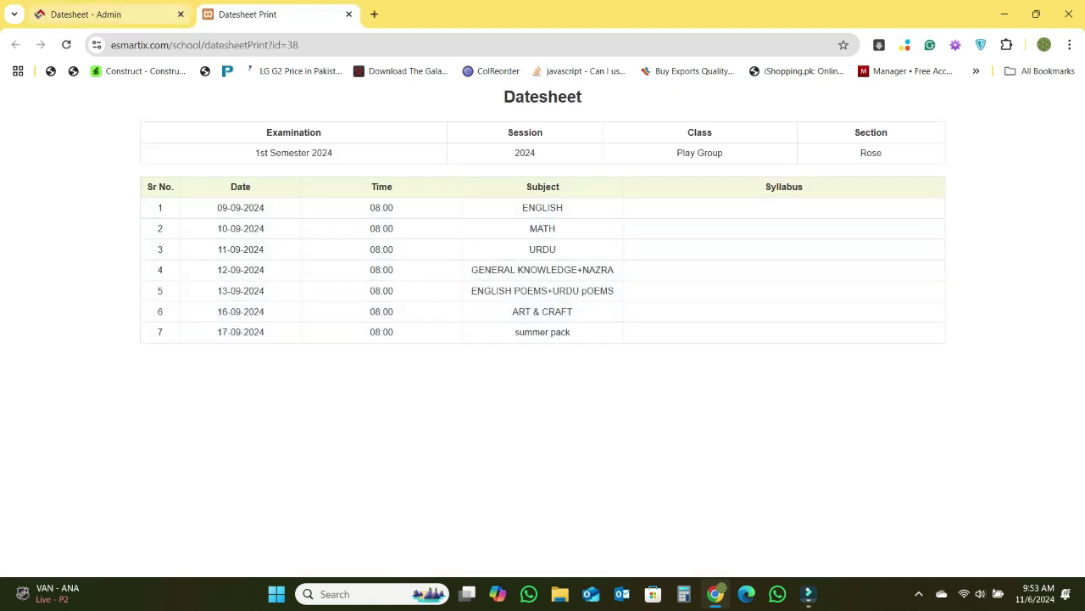
left_click(115, 15)
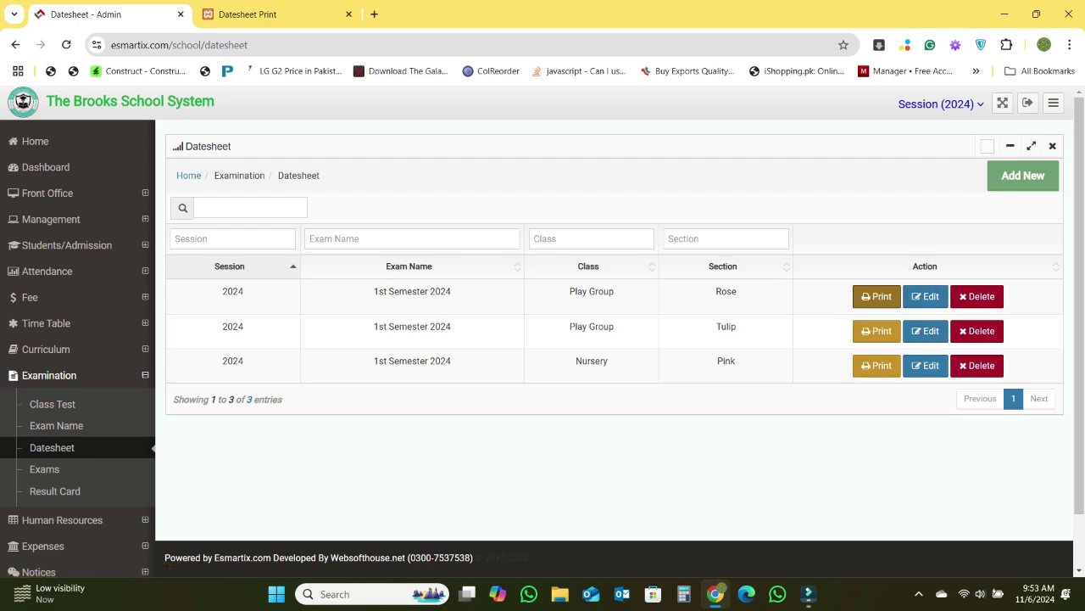
- Review the marks entry for the first English exam, then return to the Exams list
left_click(44, 469)
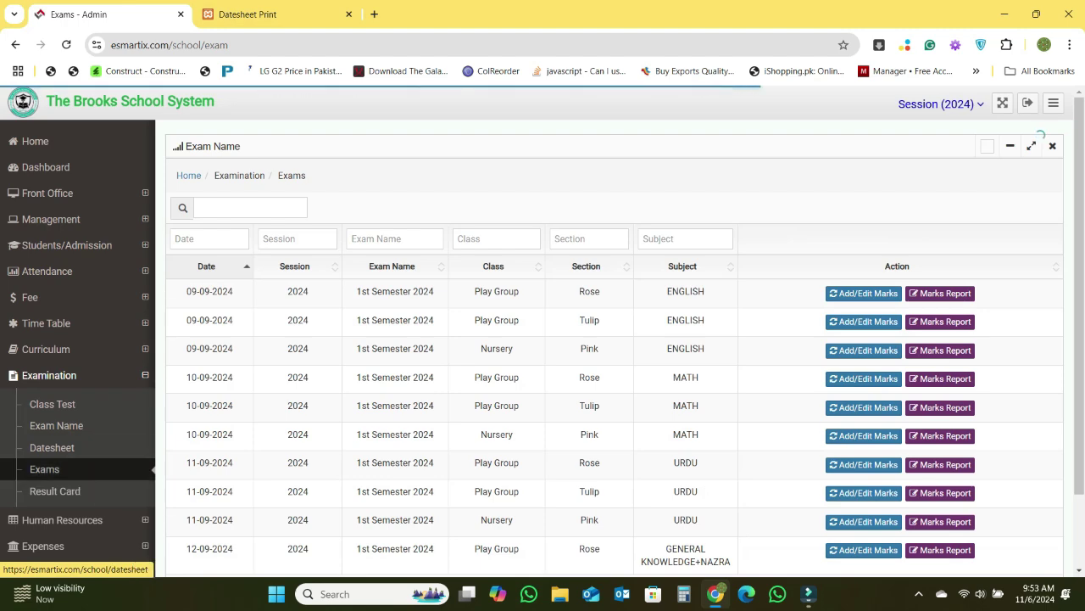
left_click(863, 294)
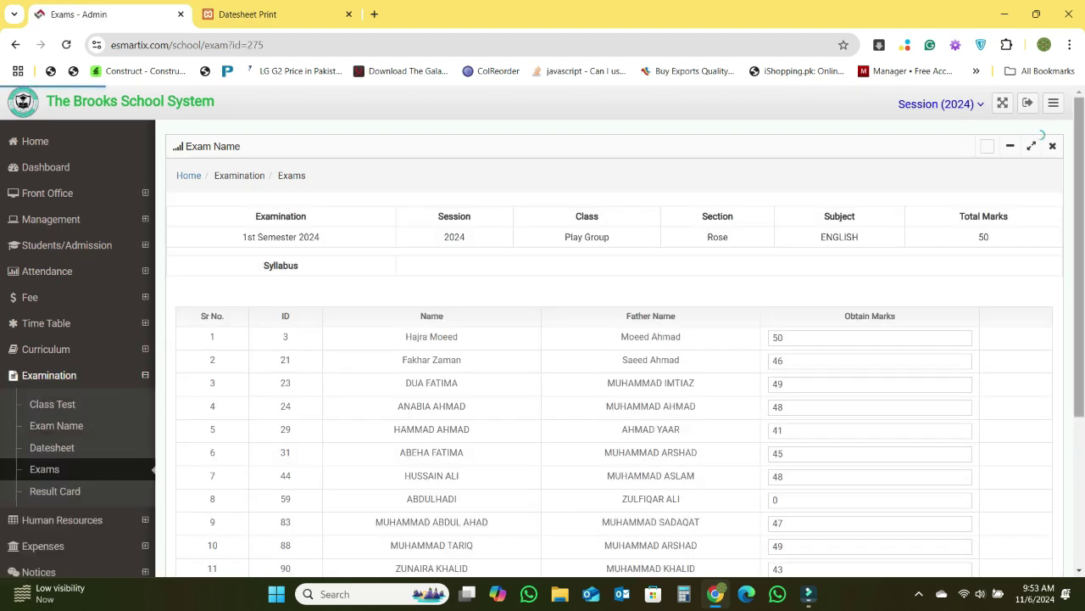
scroll(863, 293, "down", 2)
scroll(863, 294, "down", 2)
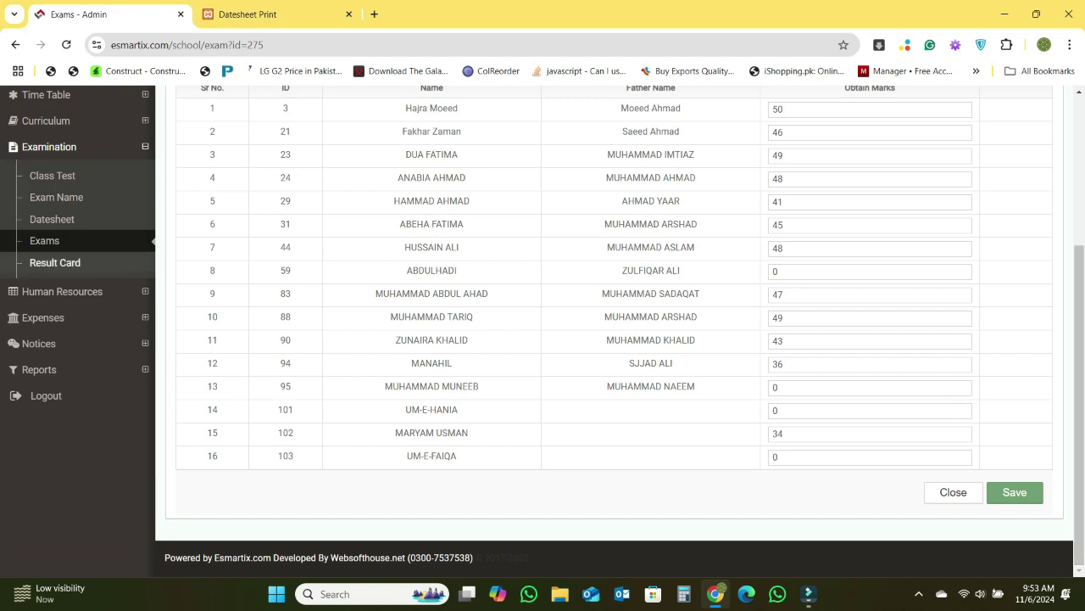
scroll(56, 267, "up", 1)
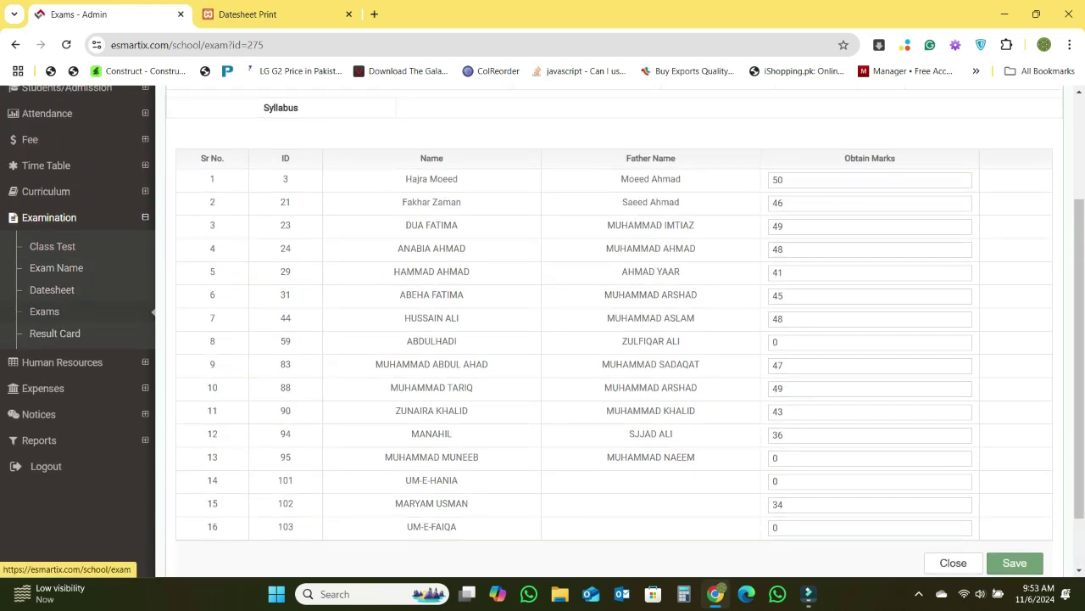
scroll(51, 311, "up", 1)
left_click(44, 398)
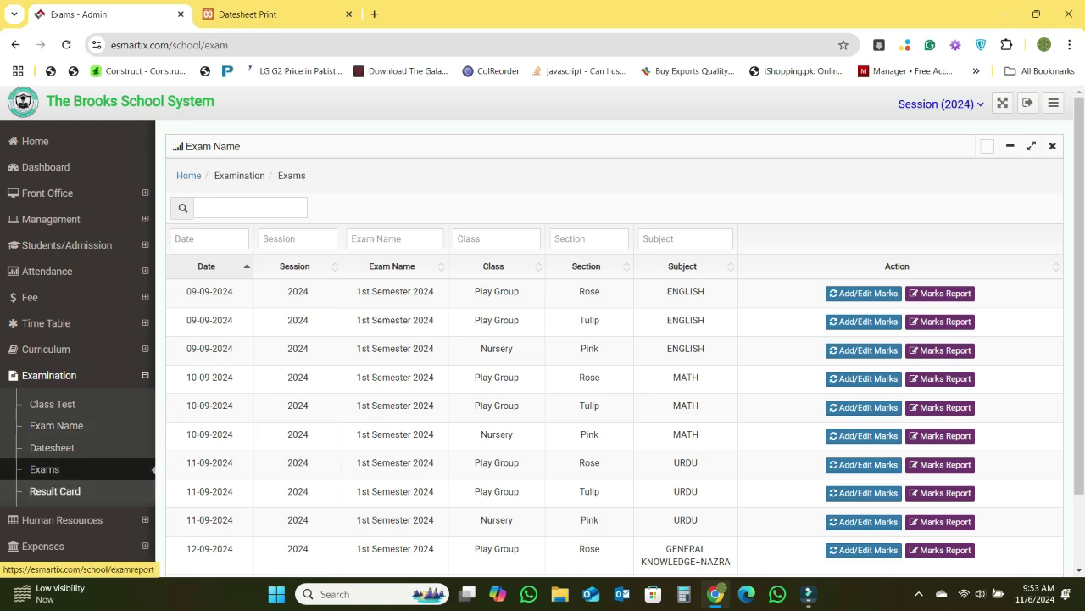
- Generate result cards for class One, section Daisy
left_click(55, 491)
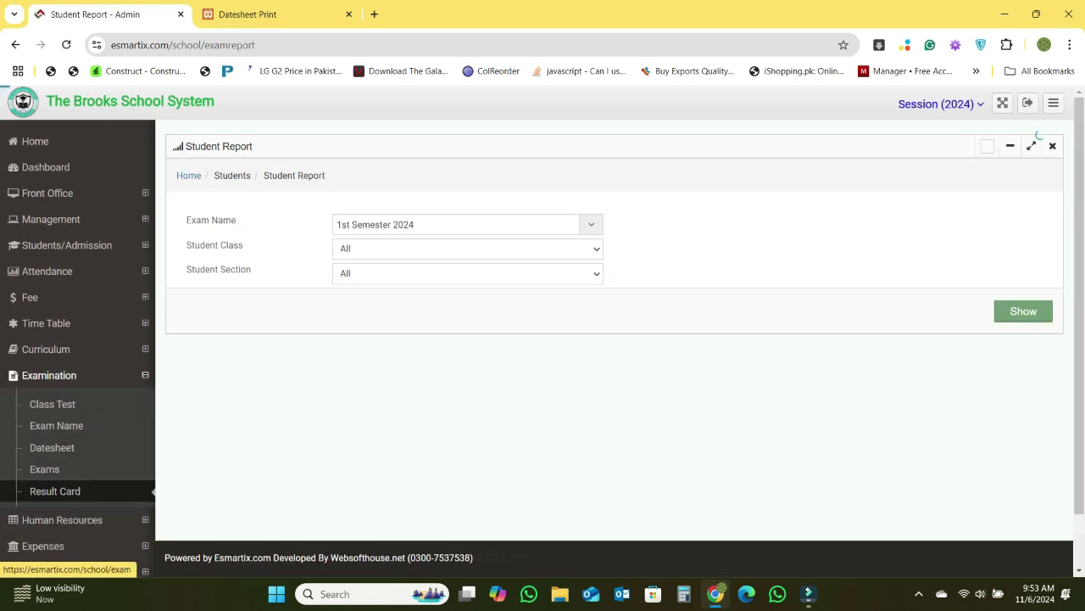
scroll(55, 491, "down", 1)
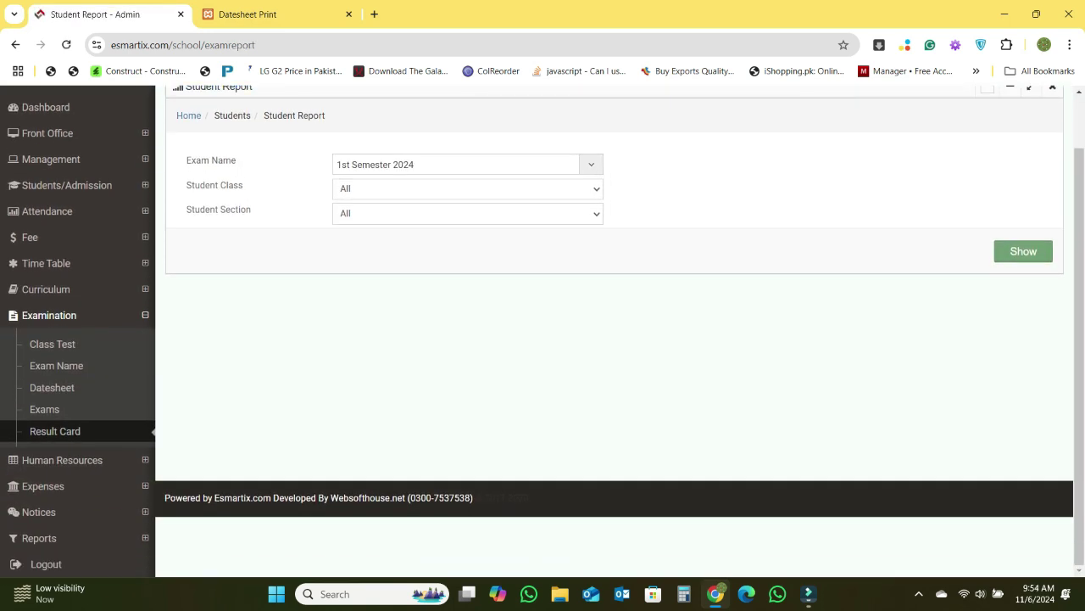
left_click(467, 188)
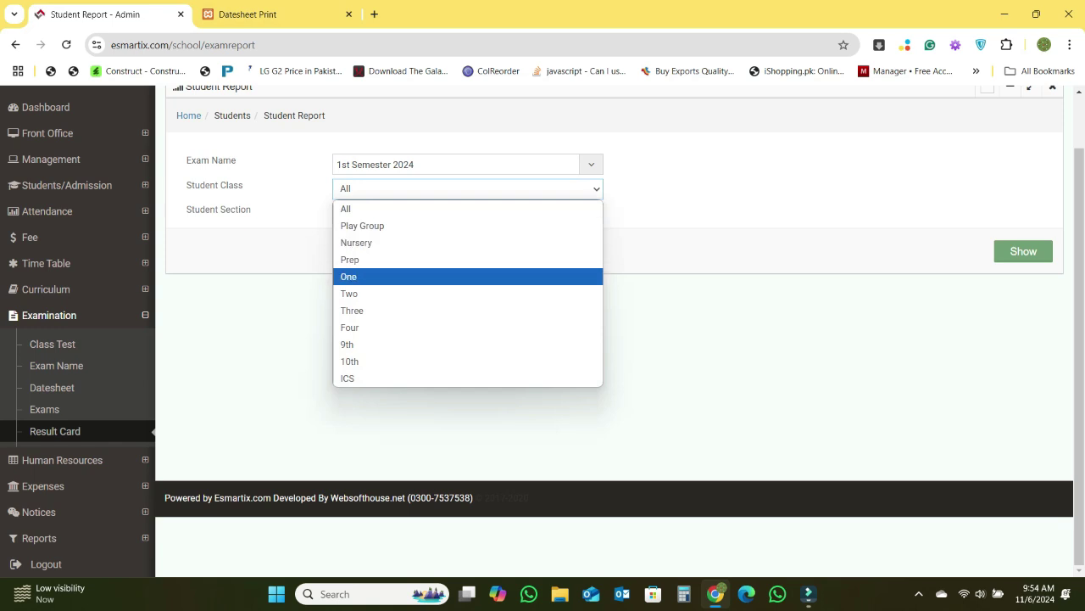
left_click(468, 277)
left_click(467, 213)
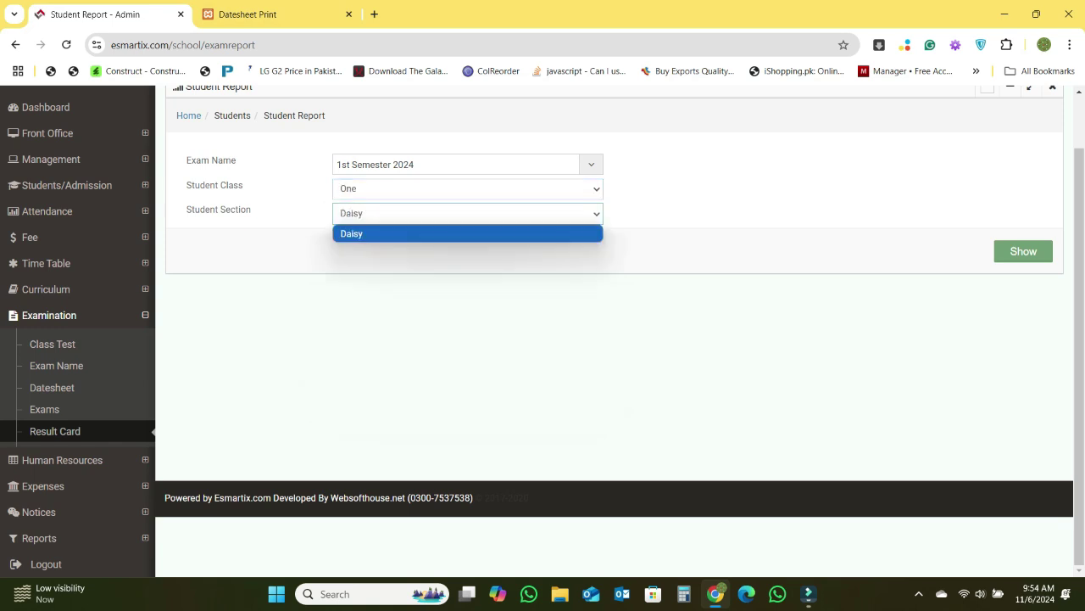
left_click(467, 233)
left_click(1023, 251)
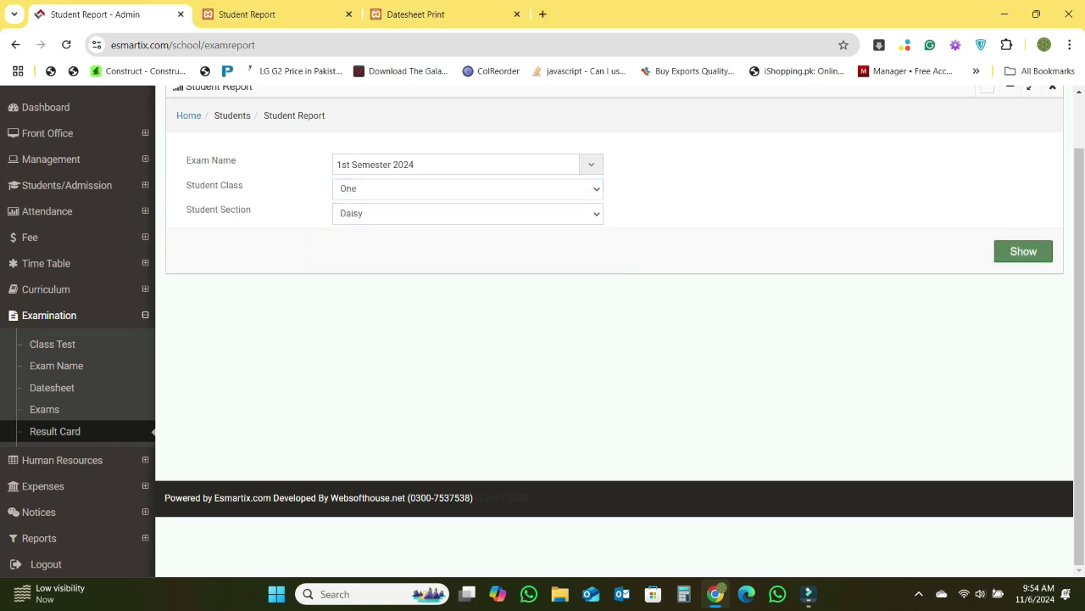
- Generate result cards for Play Group, section Tulip
left_click(468, 188)
left_click(467, 223)
left_click(467, 213)
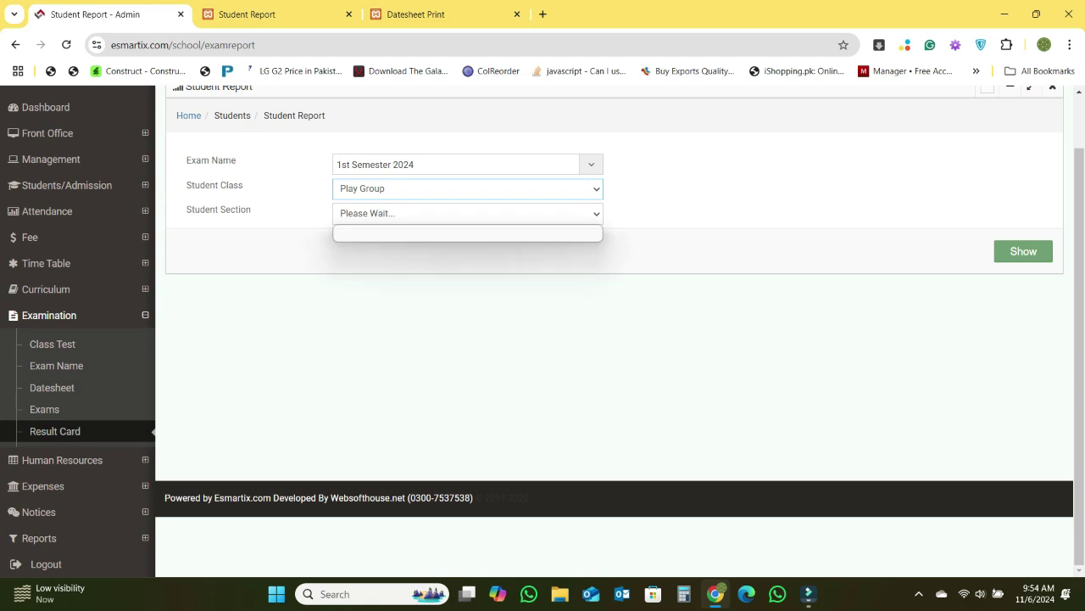
left_click(467, 249)
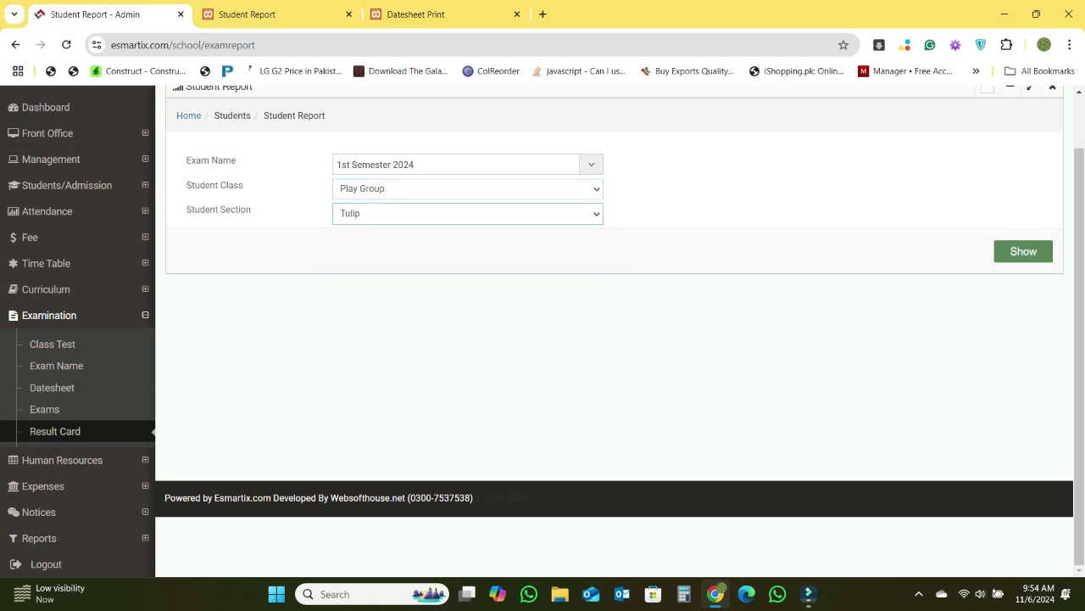
left_click(1022, 251)
scroll(543, 330, "down", 5)
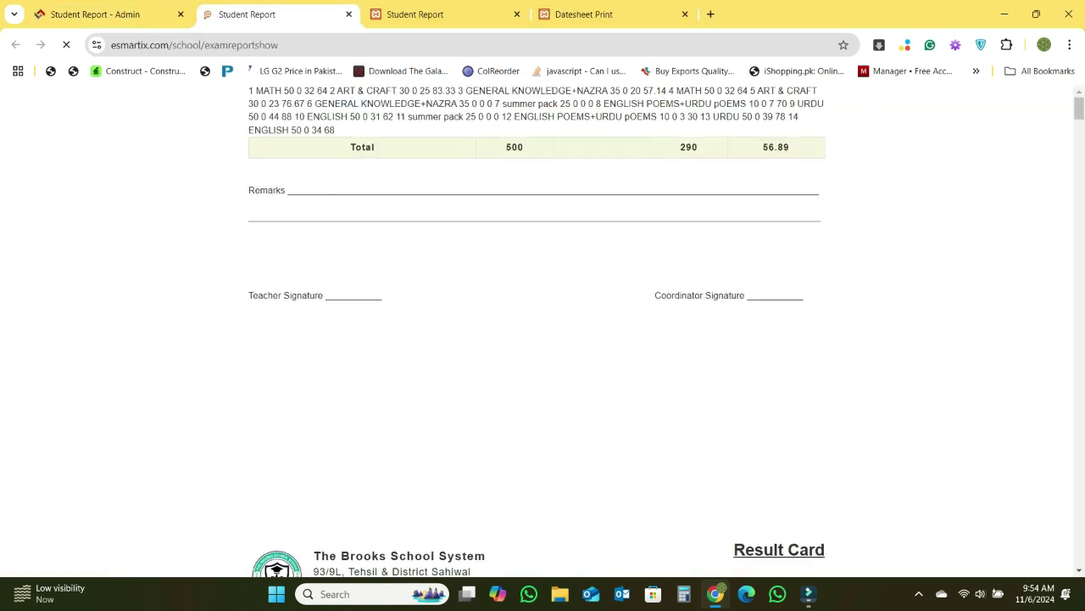
scroll(543, 330, "down", 10)
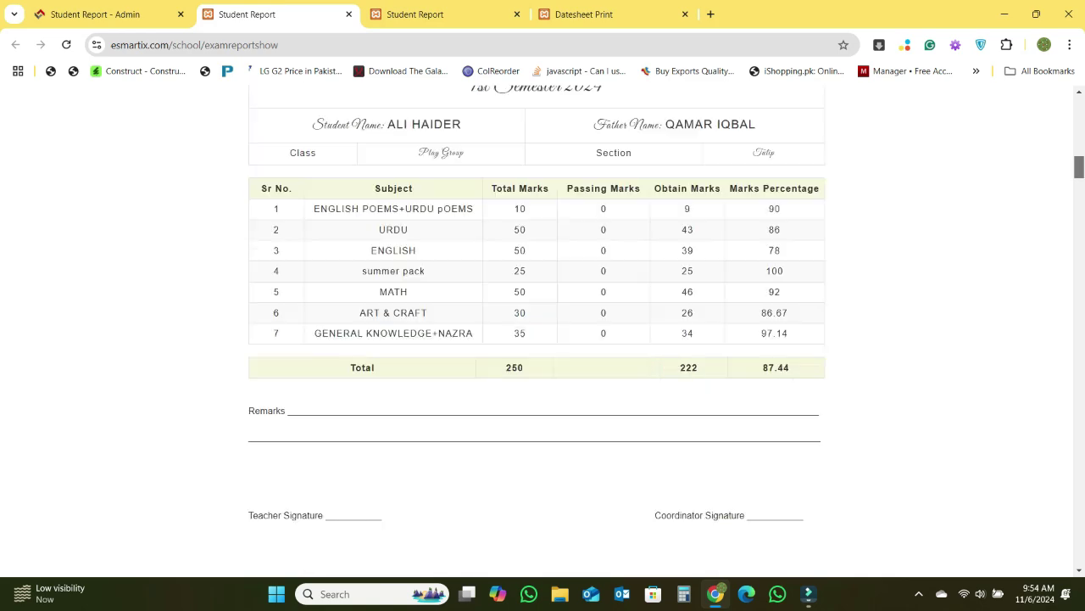
scroll(543, 331, "down", 12)
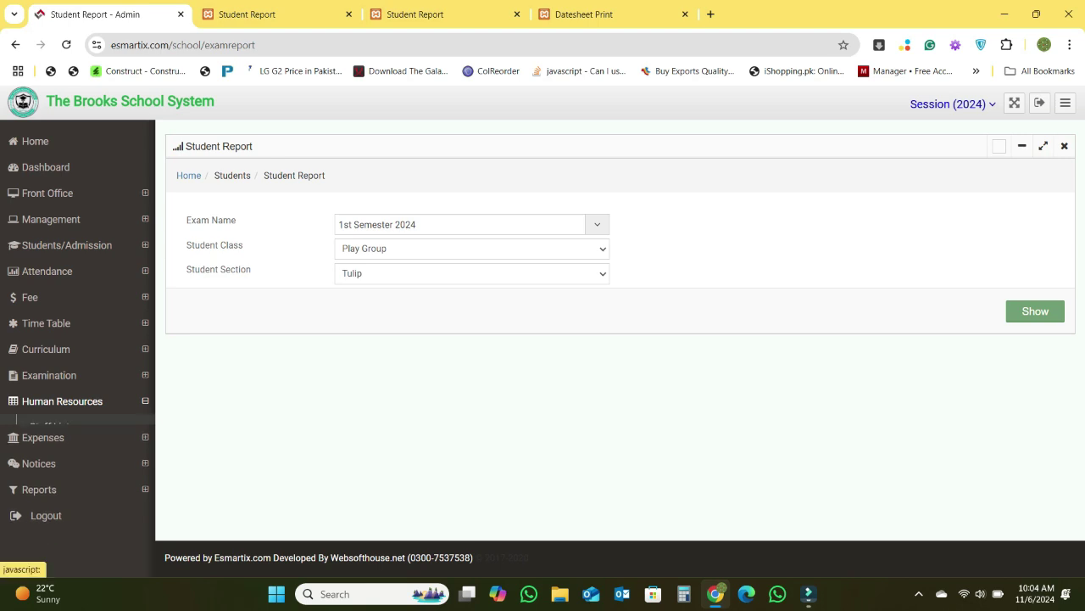
- Open the Staff List of 13 employees and start a new employee record
left_click(49, 430)
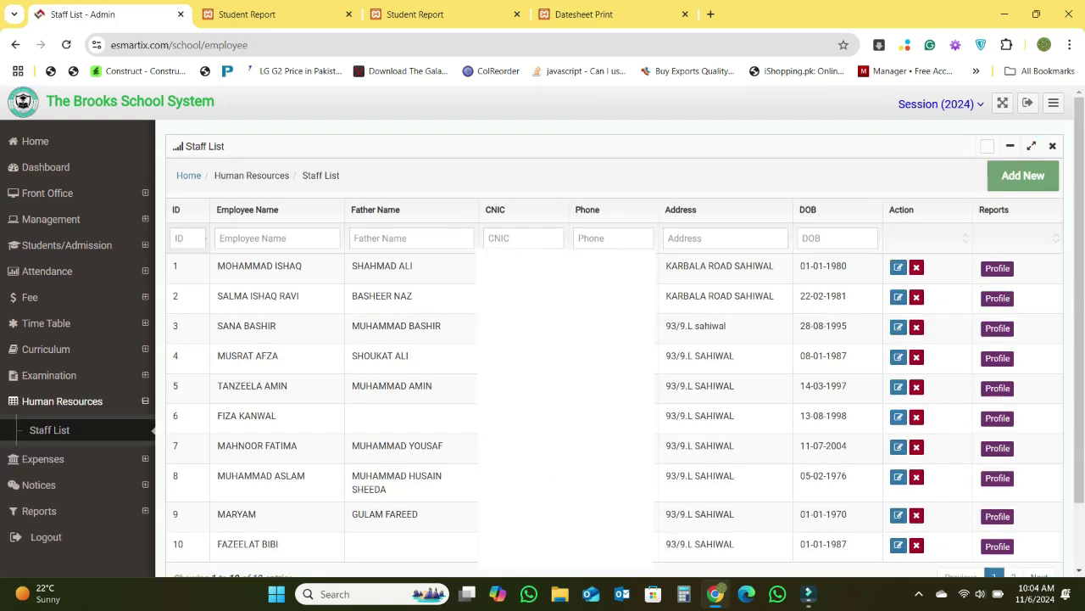
scroll(542, 331, "down", 2)
scroll(542, 331, "up", 2)
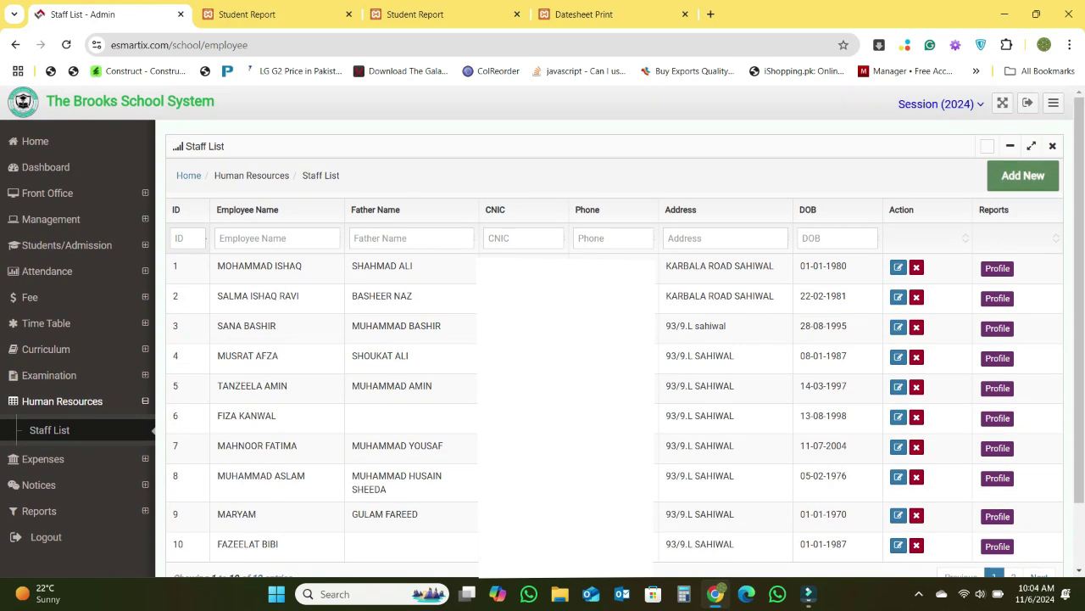
left_click(1022, 175)
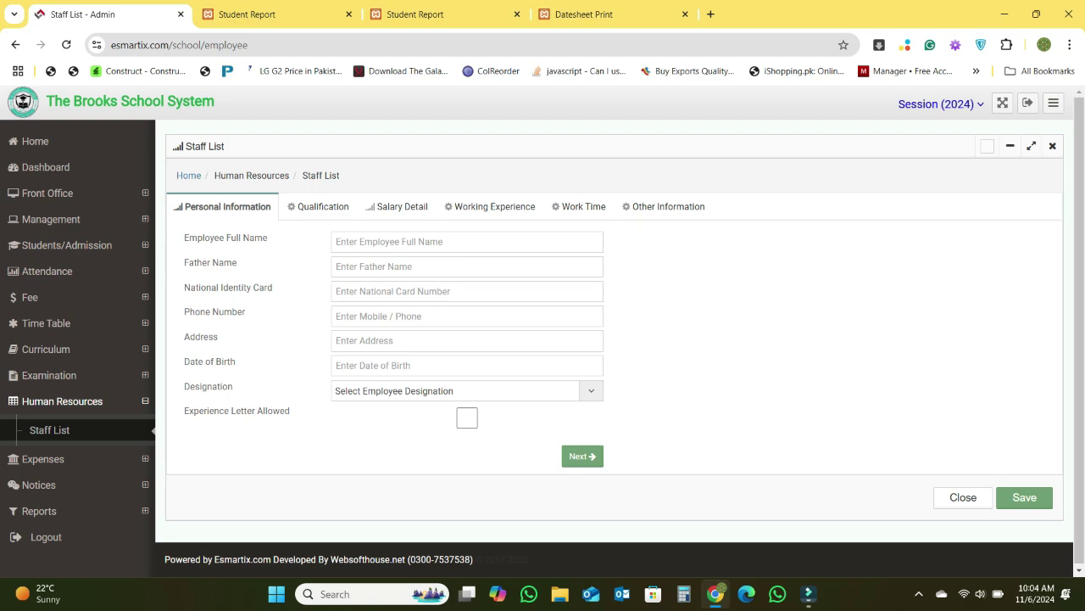
left_click(49, 430)
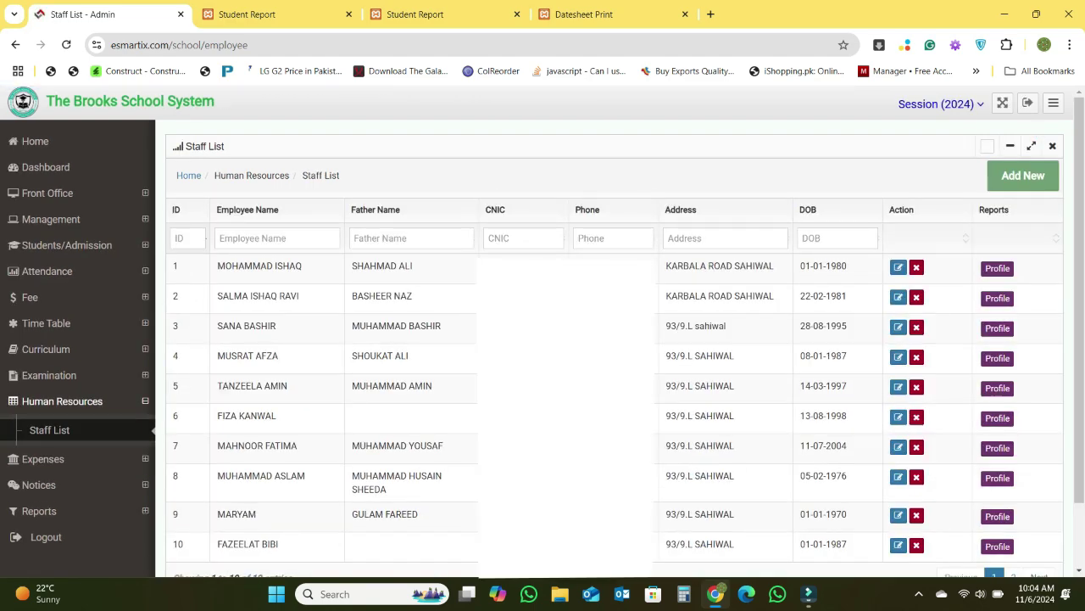
scroll(543, 331, "down", 1)
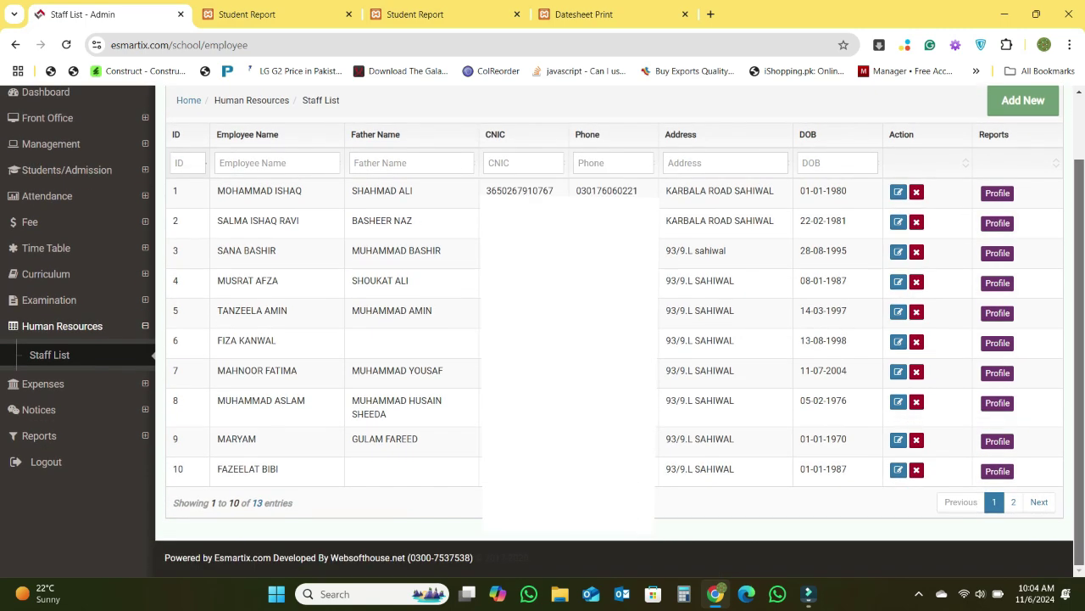
scroll(1017, 255, "up", 1)
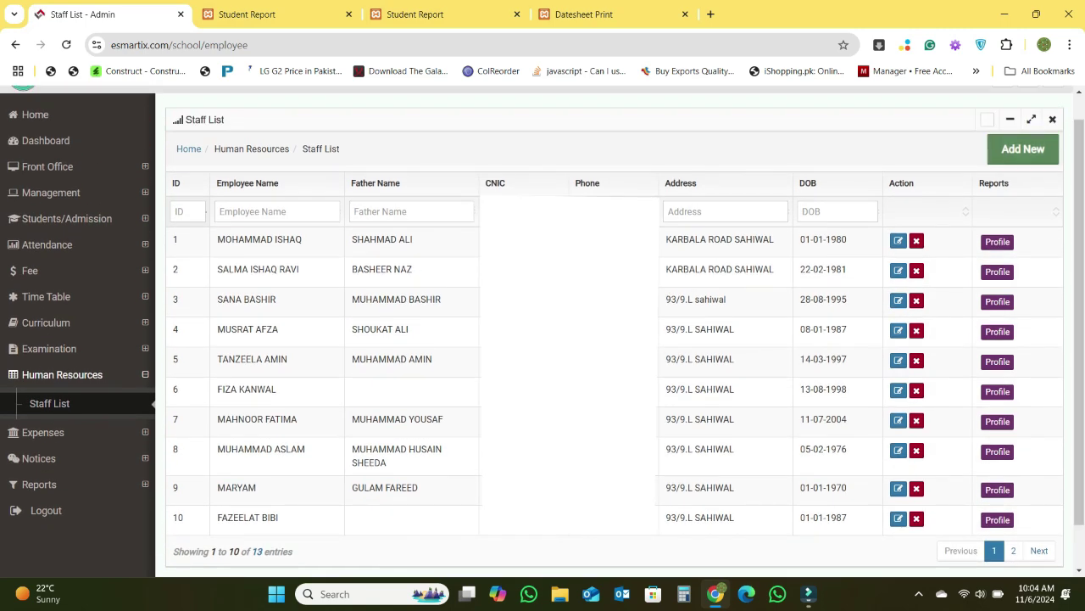
left_click(1024, 147)
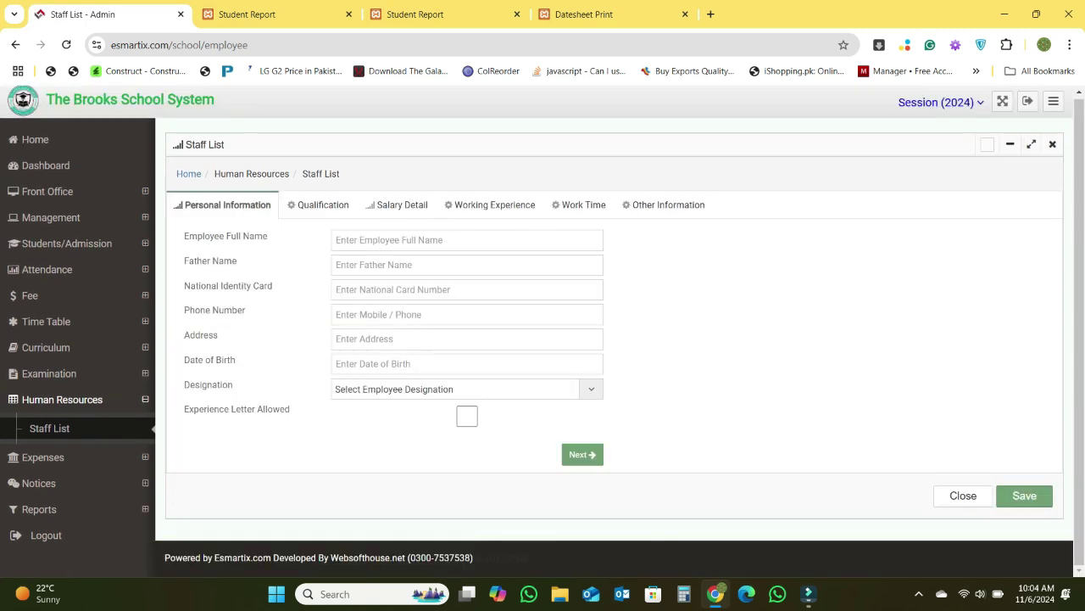
left_click(413, 240)
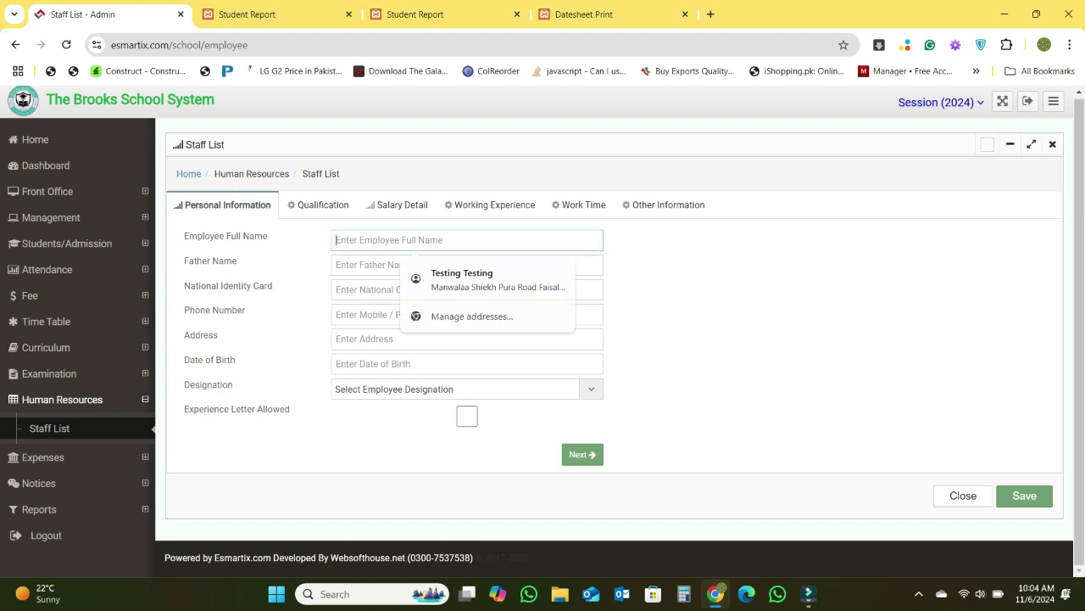
key("Escape")
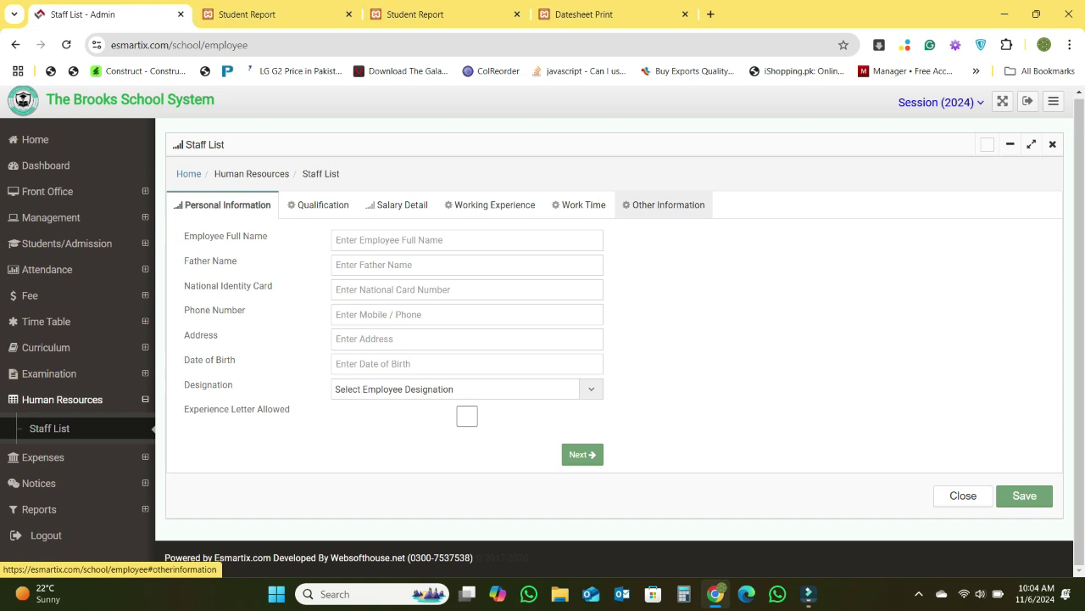
left_click(664, 204)
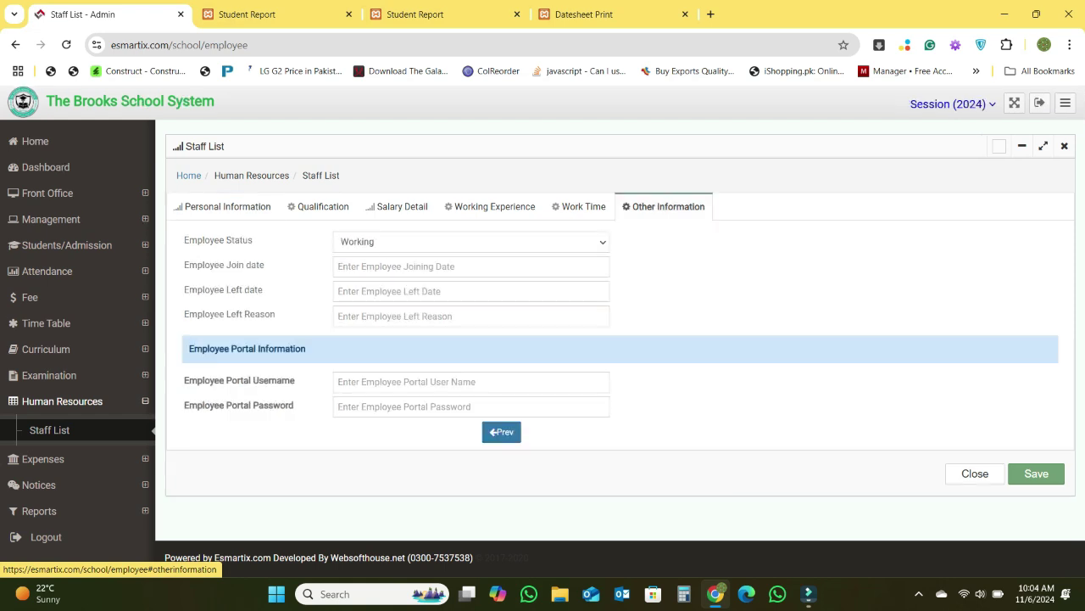
left_click(223, 206)
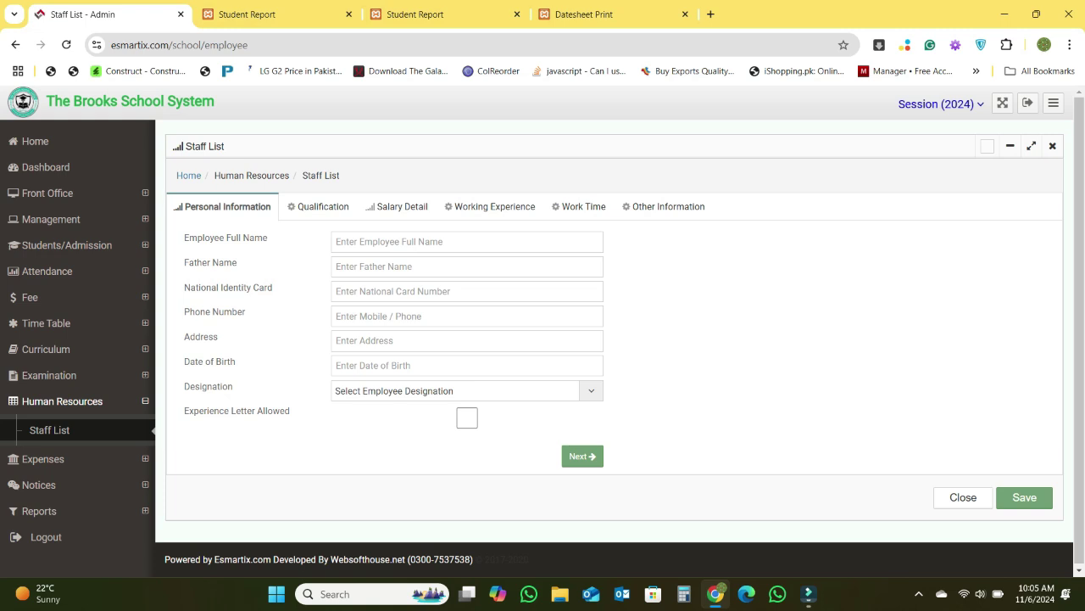
- Browse the staff form's Qualification, Salary Detail, Working Experience, Work Time and Other Information sections
left_click(318, 206)
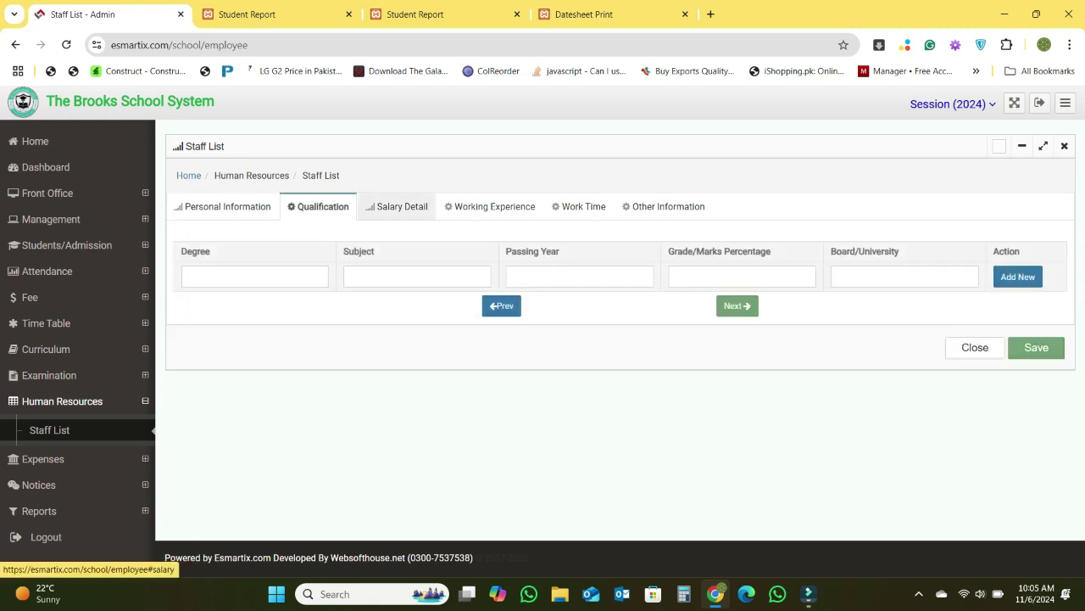
left_click(396, 206)
left_click(490, 206)
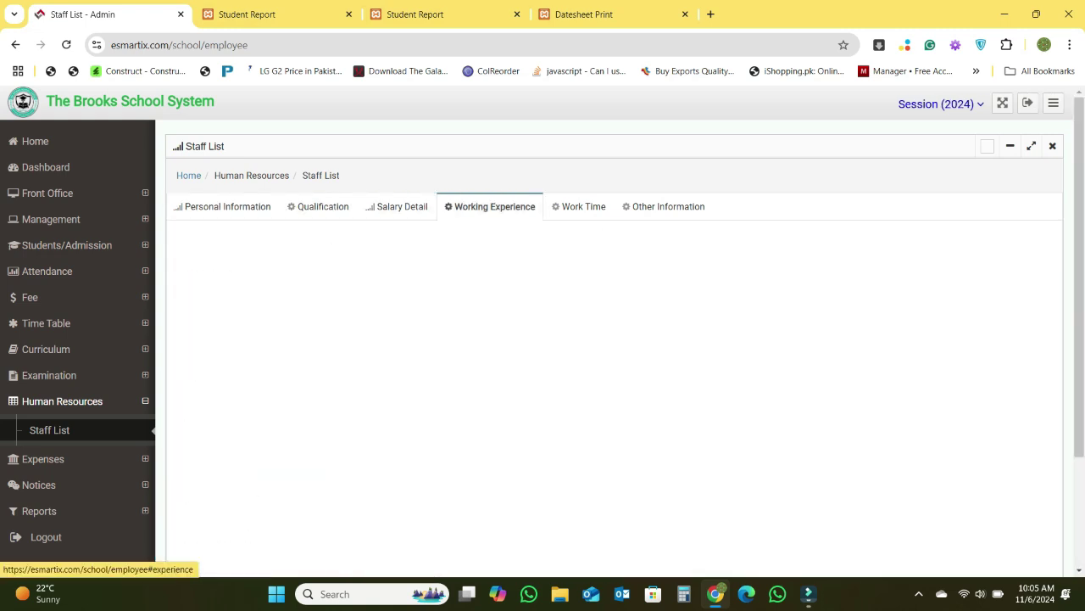
left_click(579, 206)
left_click(666, 206)
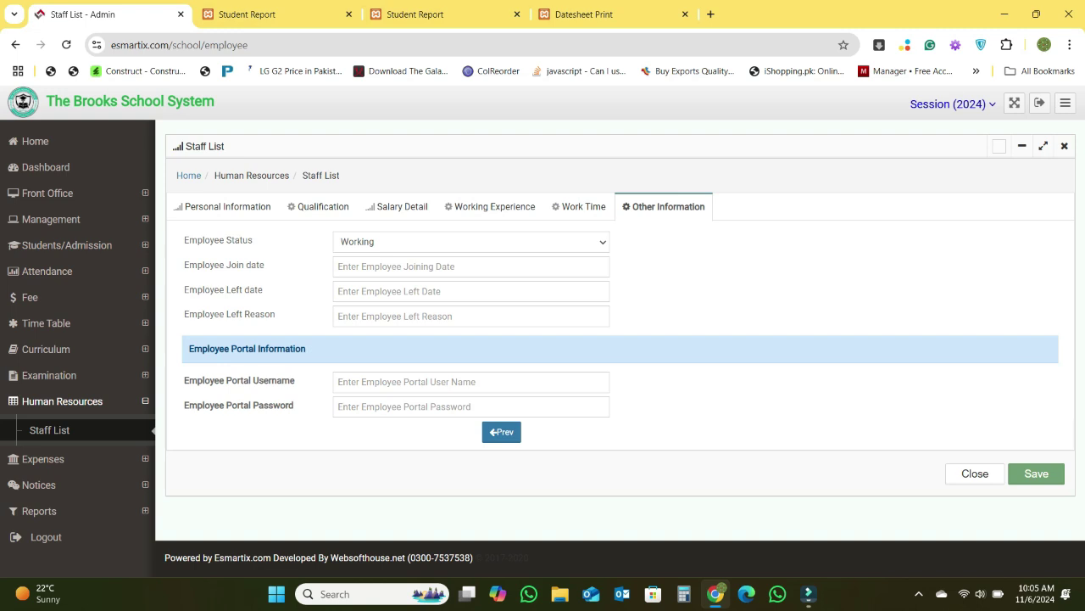
- Inspect the Employee Portal username and password fields, then close the form without saving
left_click_drag(307, 348, 188, 348)
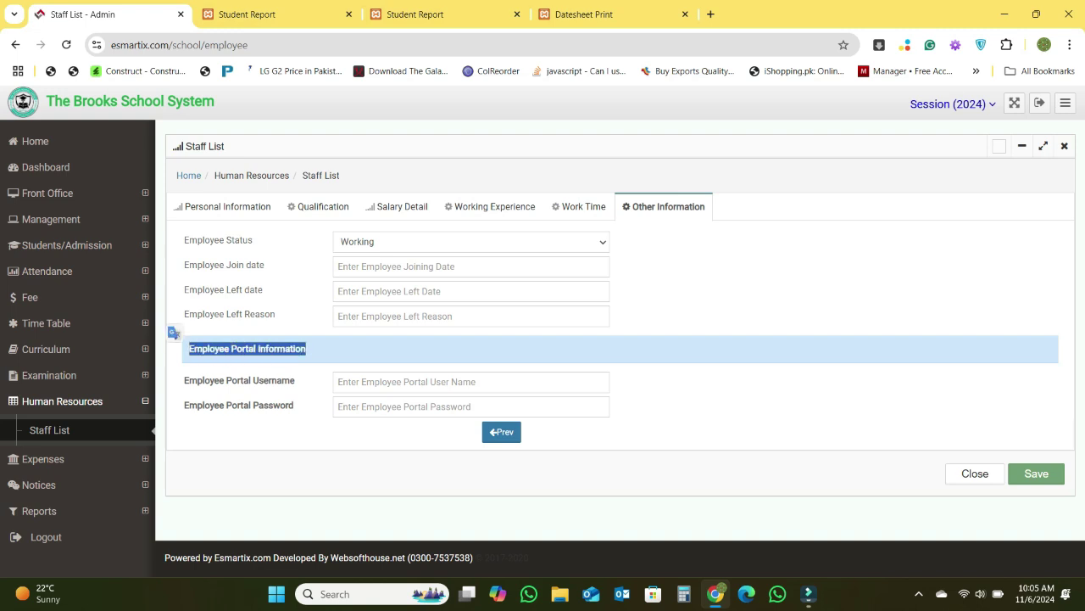
left_click(458, 382)
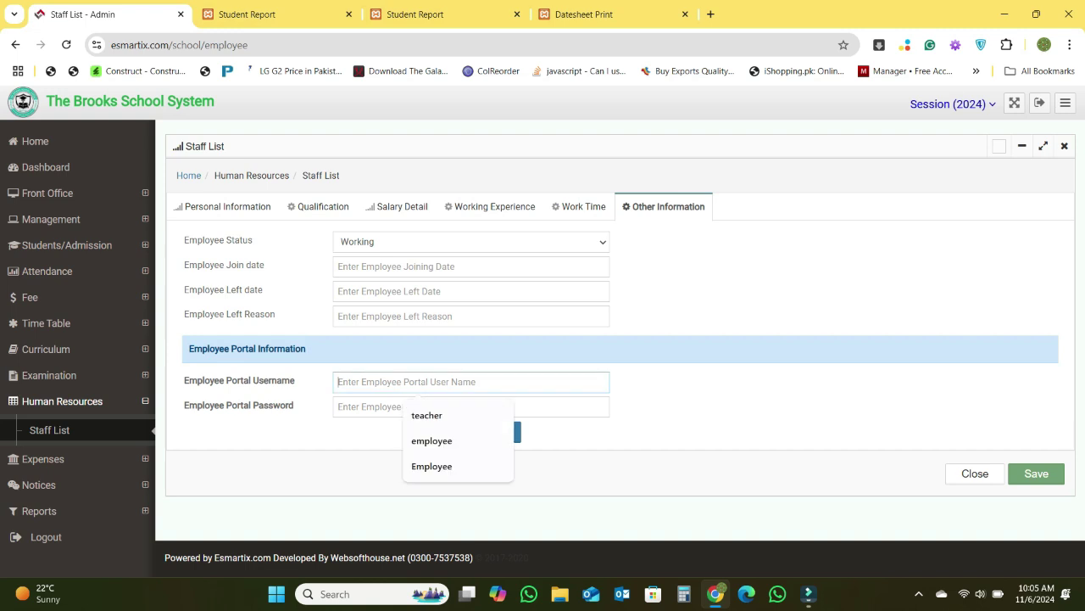
left_click(457, 407)
left_click(458, 383)
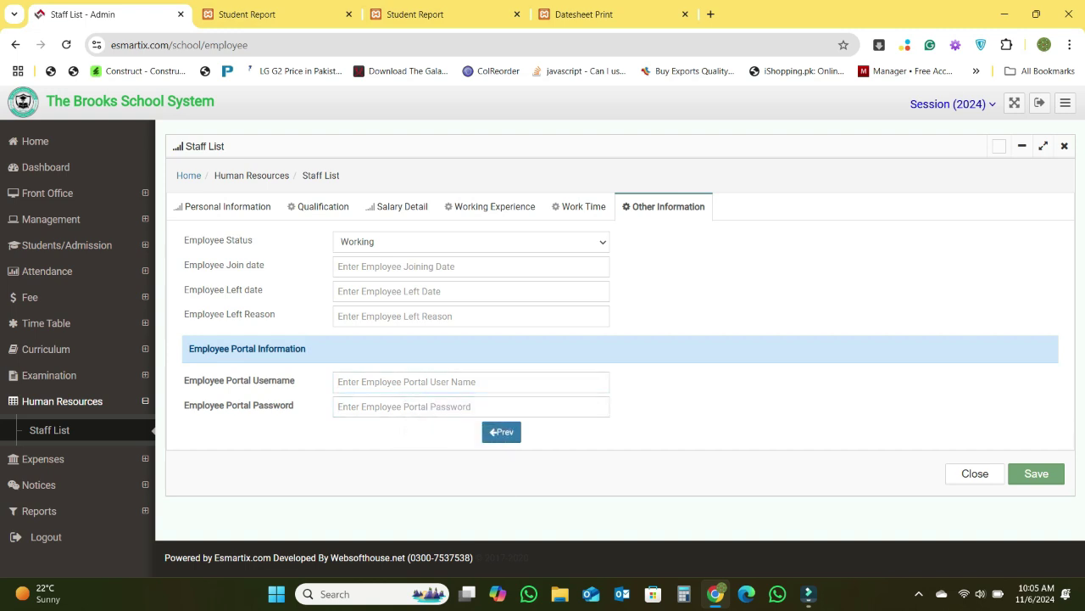
left_click(975, 473)
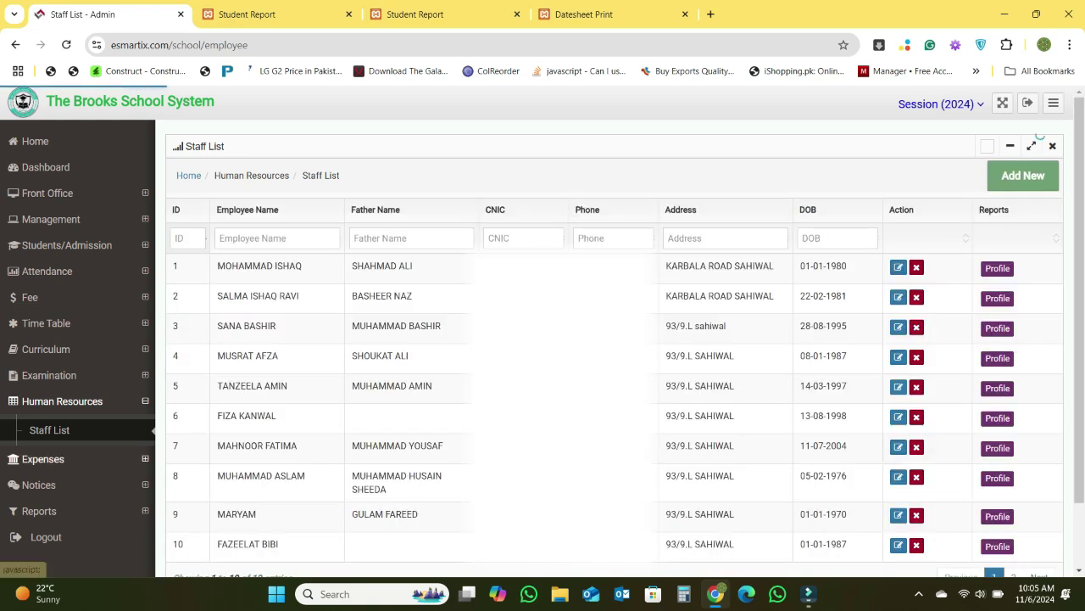
- Open the Expense Head list showing Electricity Bill, Net Bill, other and Staff salary
left_click(43, 458)
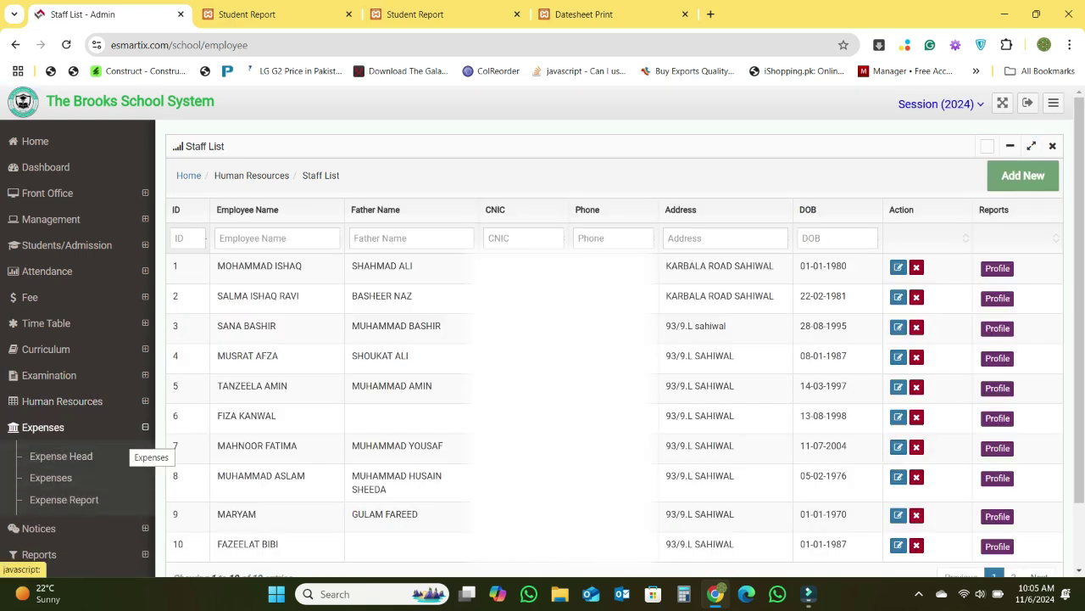
left_click(61, 456)
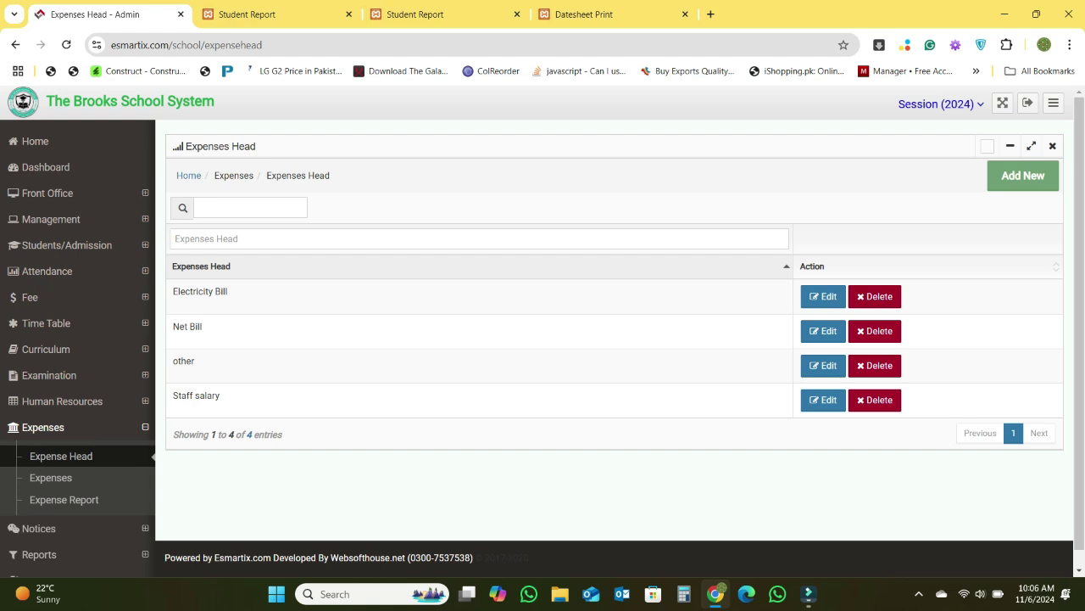
- Go from Expense Head to the Expenses page with its 36 recorded entries
left_click(61, 456)
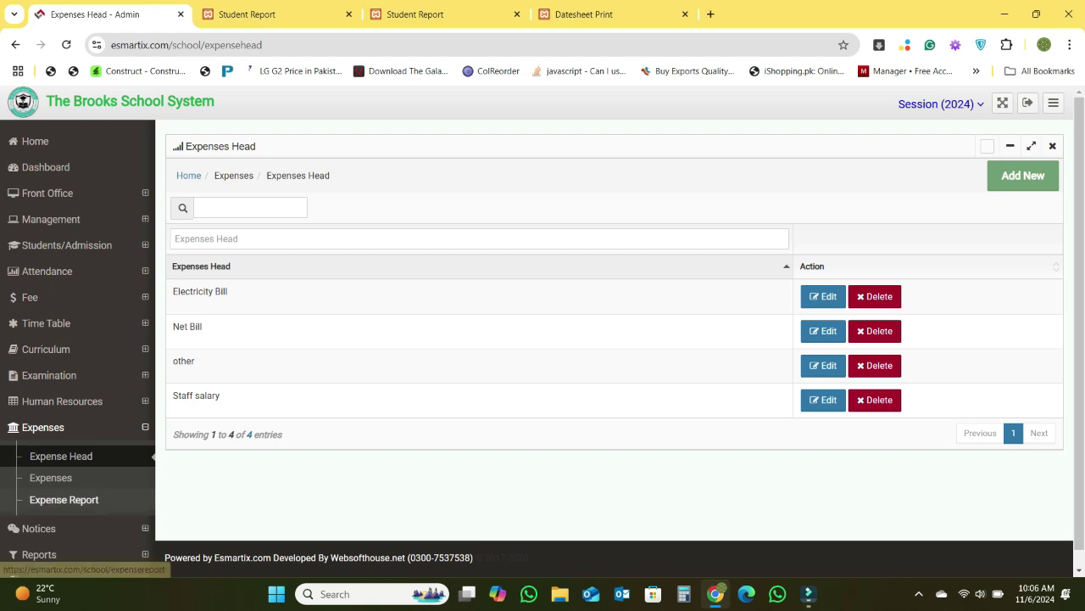
left_click(51, 478)
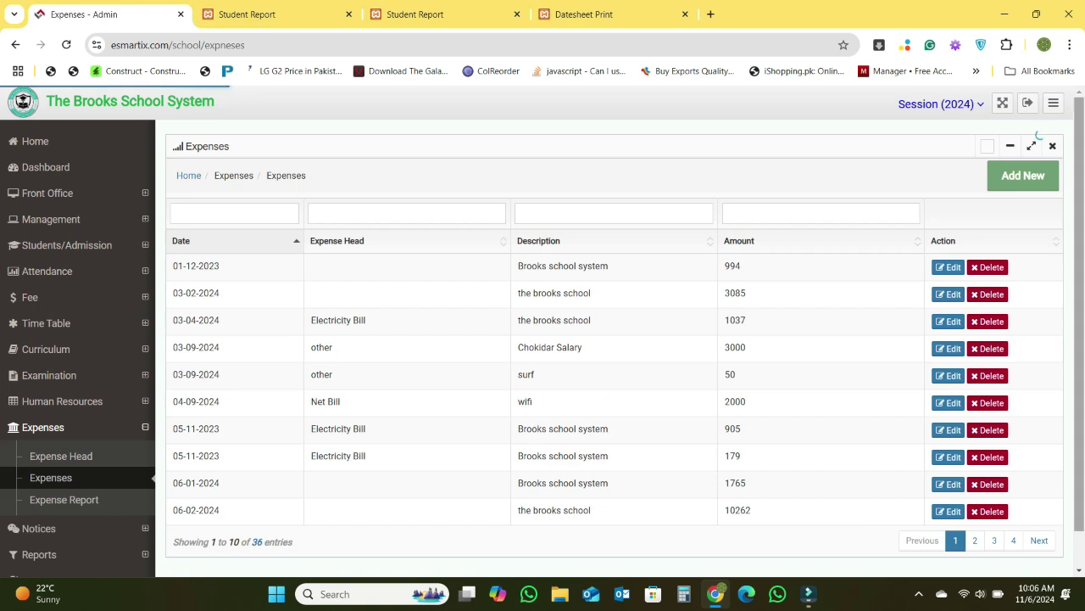
- Start a new expense with head Staff salary and amount 7657
left_click(1023, 176)
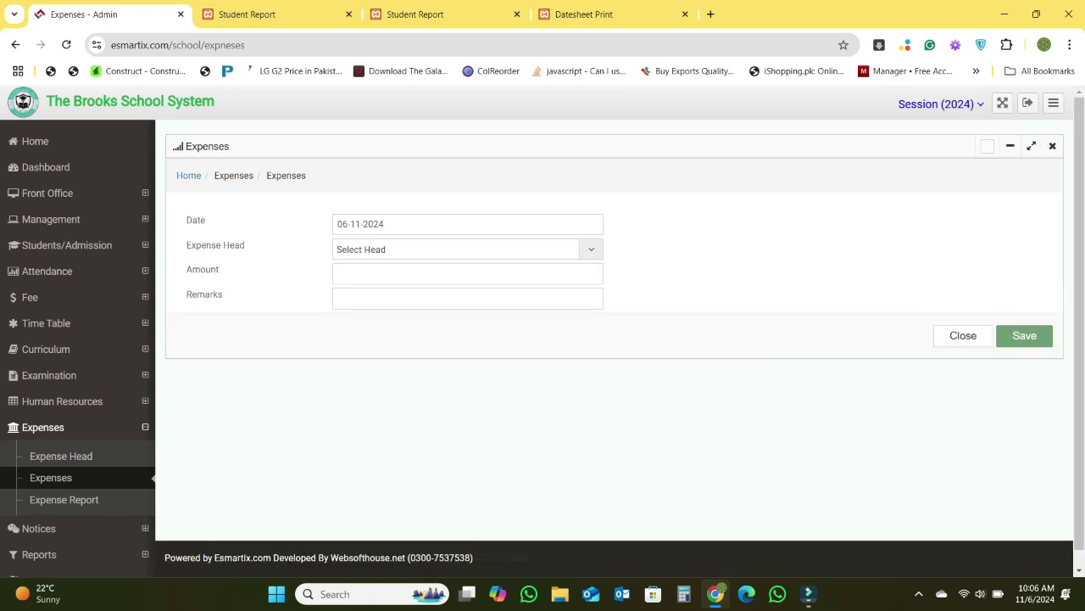
left_click(467, 250)
left_click(458, 310)
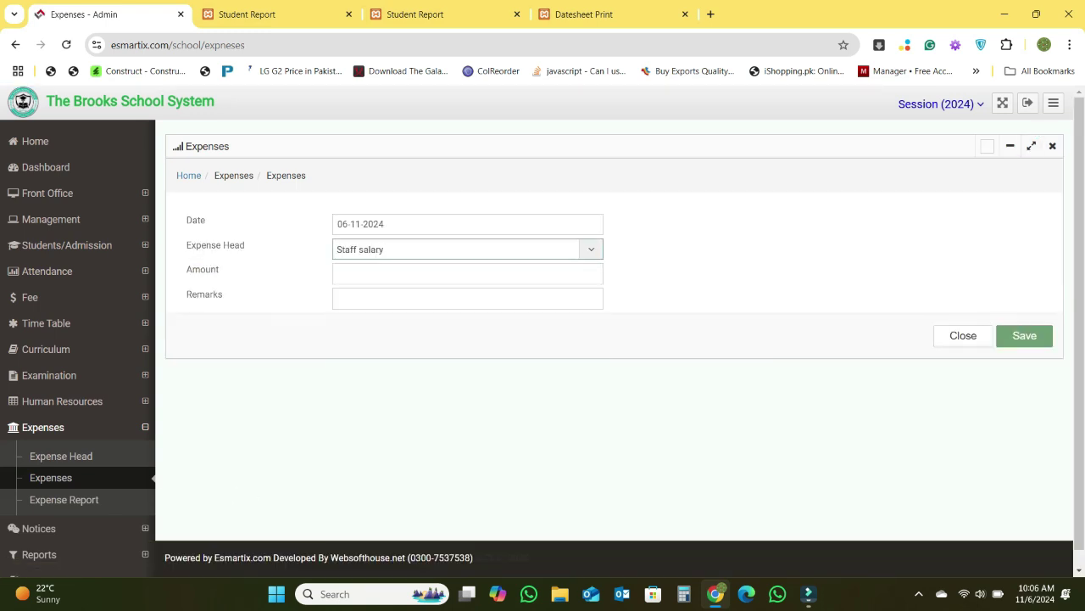
left_click(467, 274)
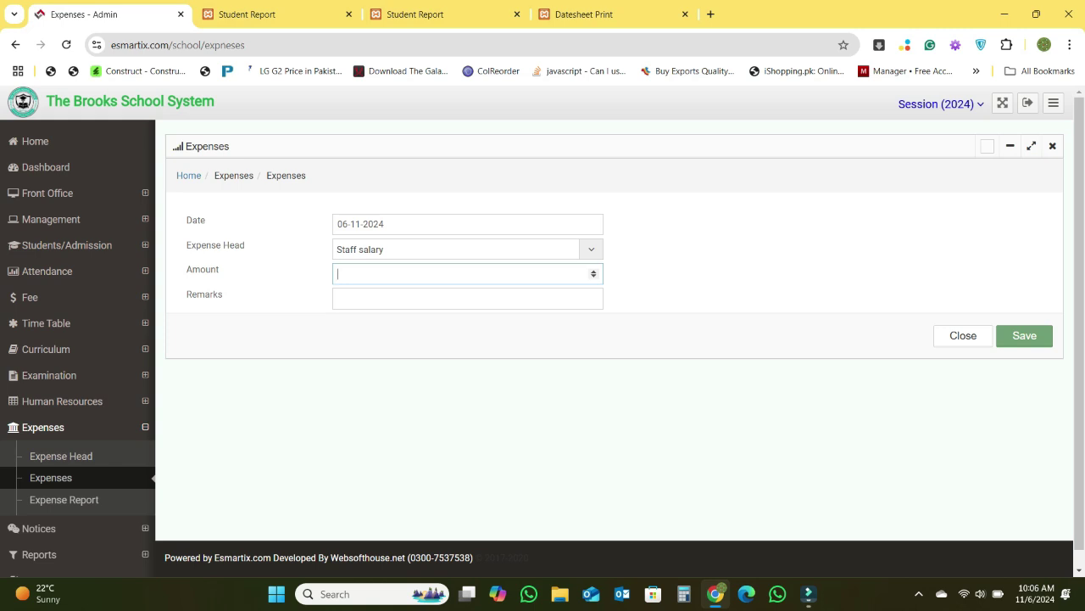
type("7657")
- Fill in the 'fesco bill june' remark, clear it, and close the form unsaved
key("Tab")
key("Down")
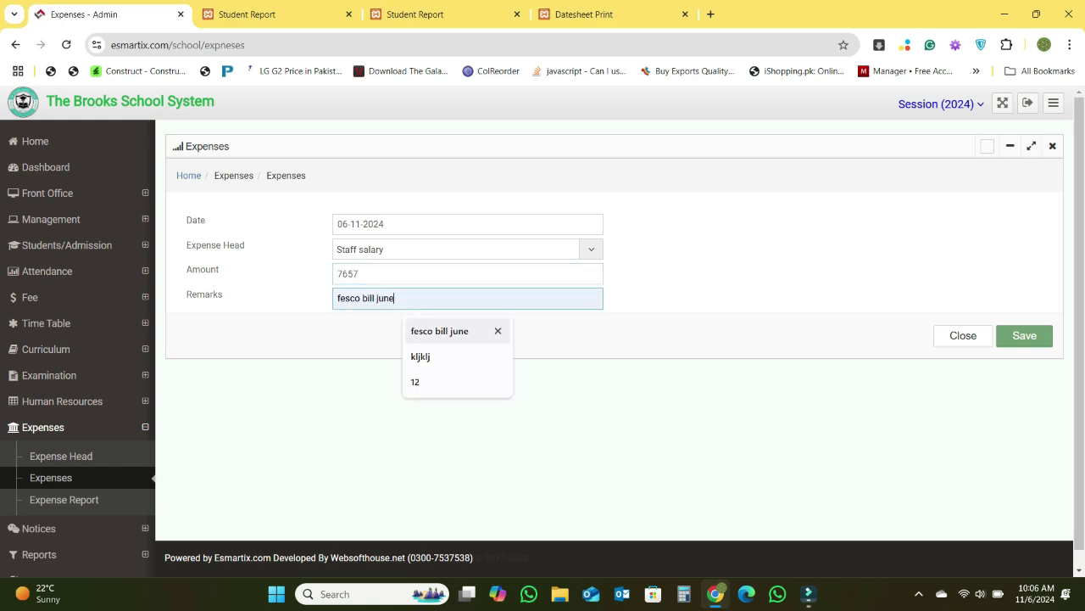
key("Return")
key("ctrl+a")
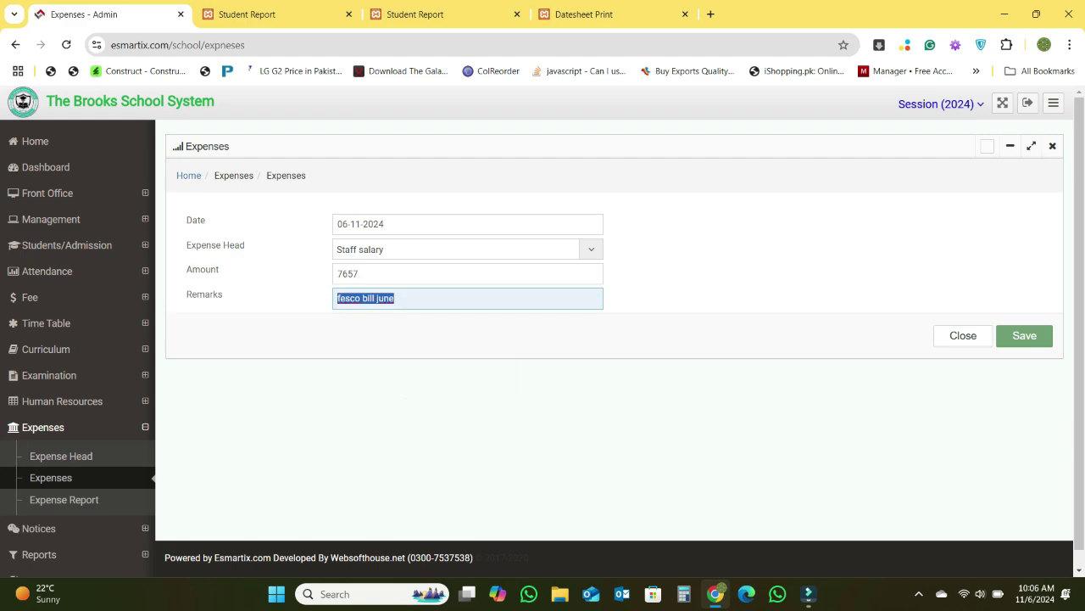
key("BackSpace")
key("Tab")
key("Return")
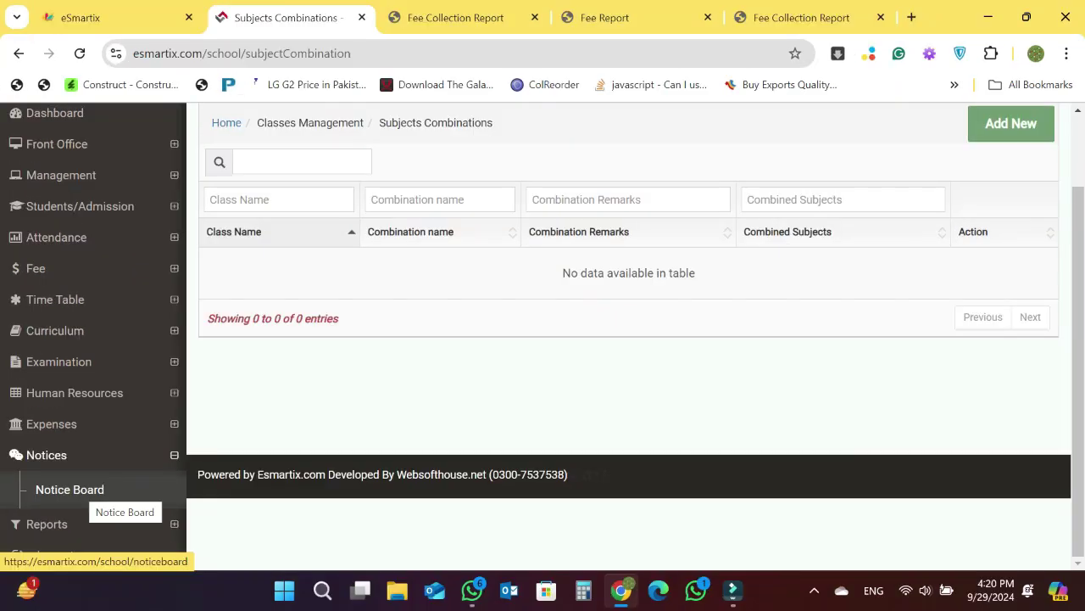
- On the Notice Board, start a notice reading 'hello Stude'
left_click(91, 492)
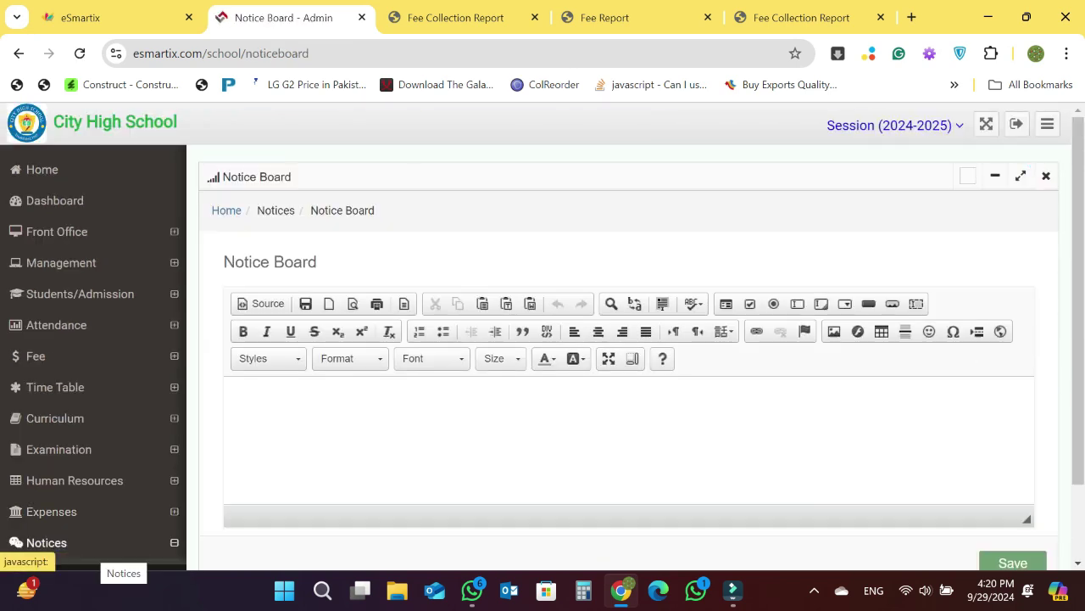
scroll(543, 336, "down", 2)
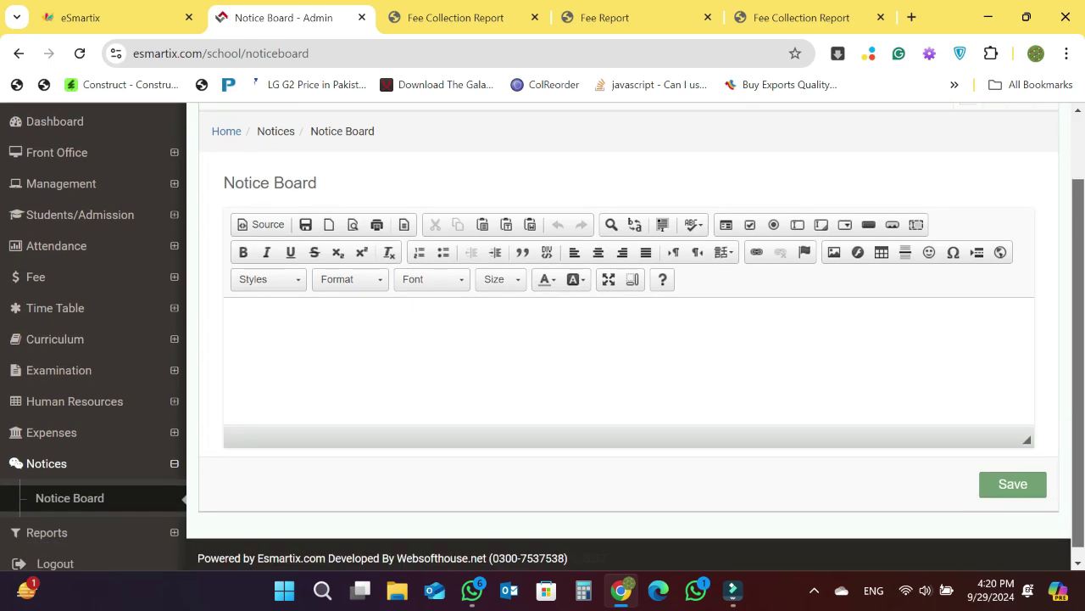
scroll(543, 336, "up", 1)
scroll(542, 335, "down", 1)
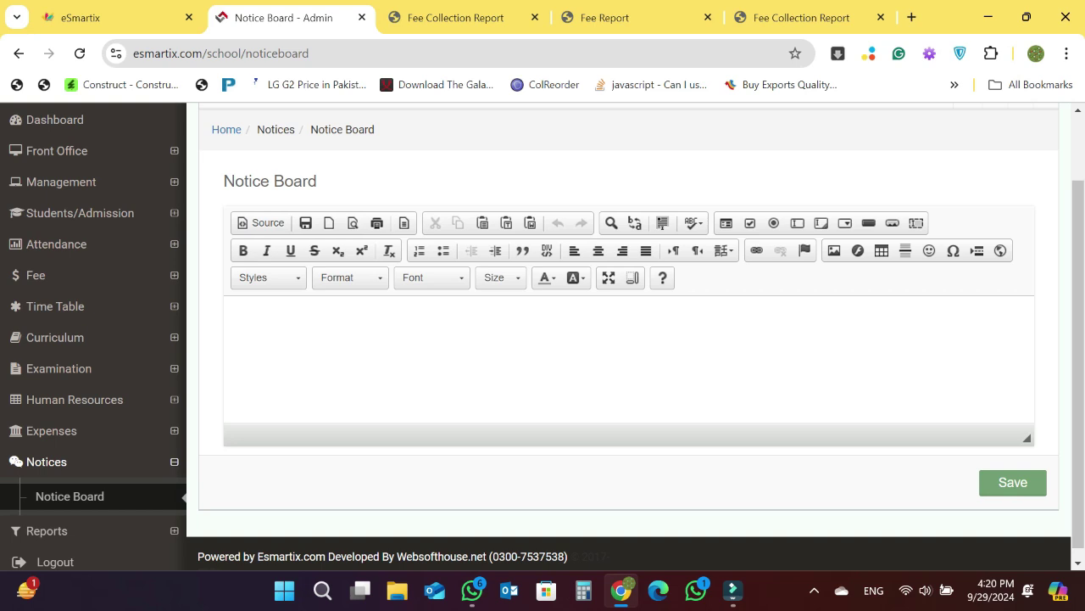
left_click(242, 321)
type("h")
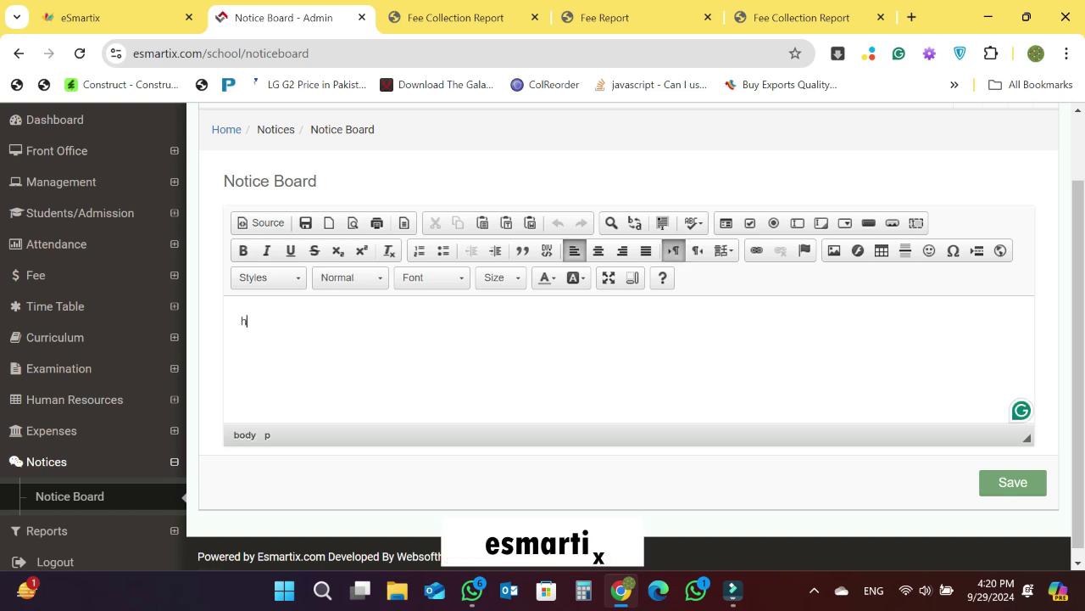
type("ello Stude")
- Open the Balance Sheet page under Reports
mouse_move(73, 527)
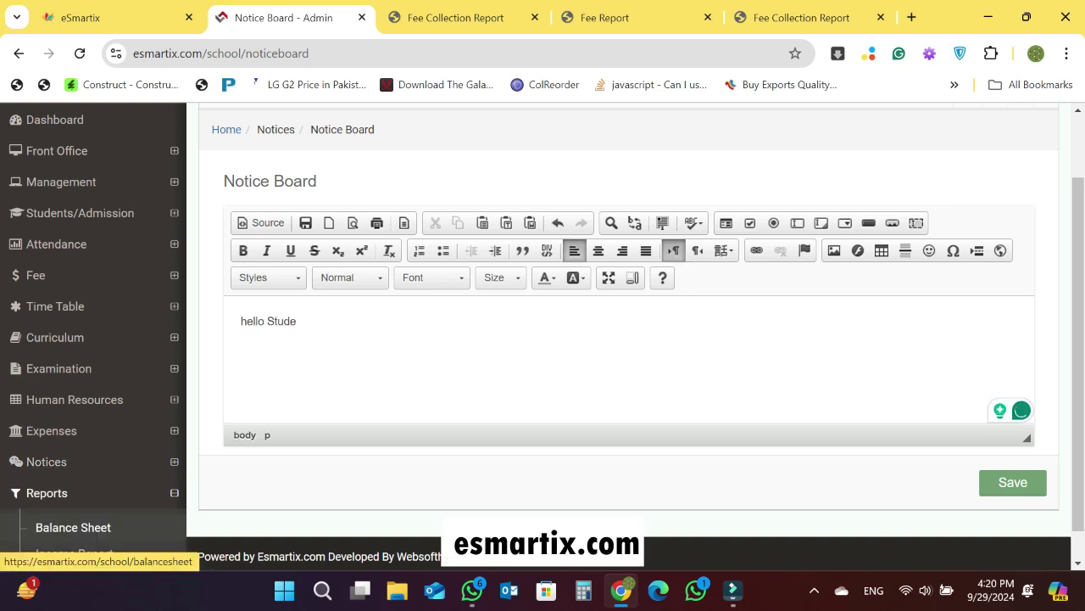
scroll(543, 340, "down", 1)
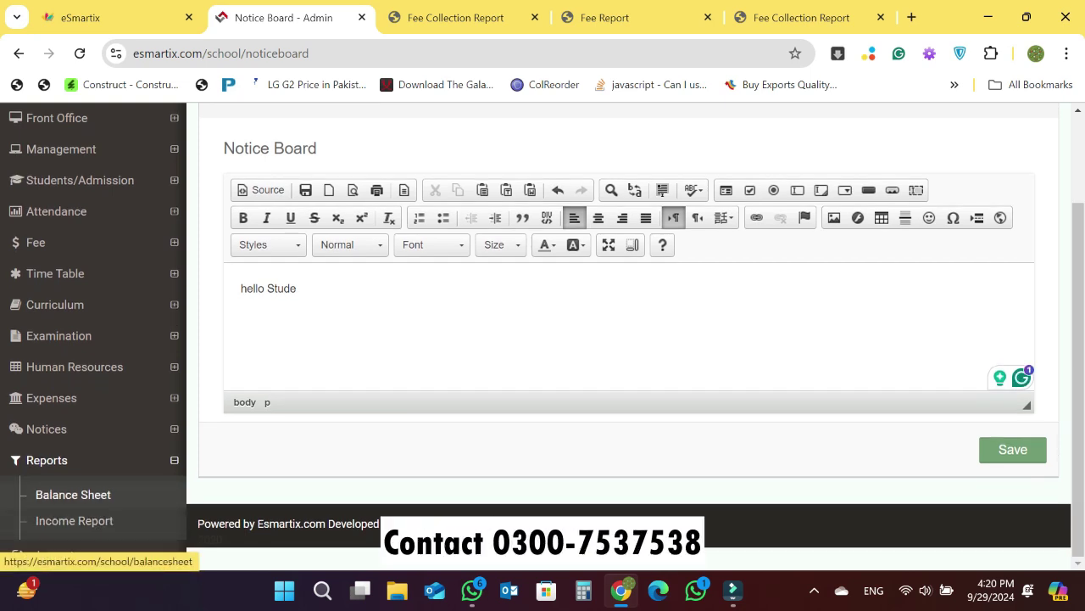
left_click(73, 495)
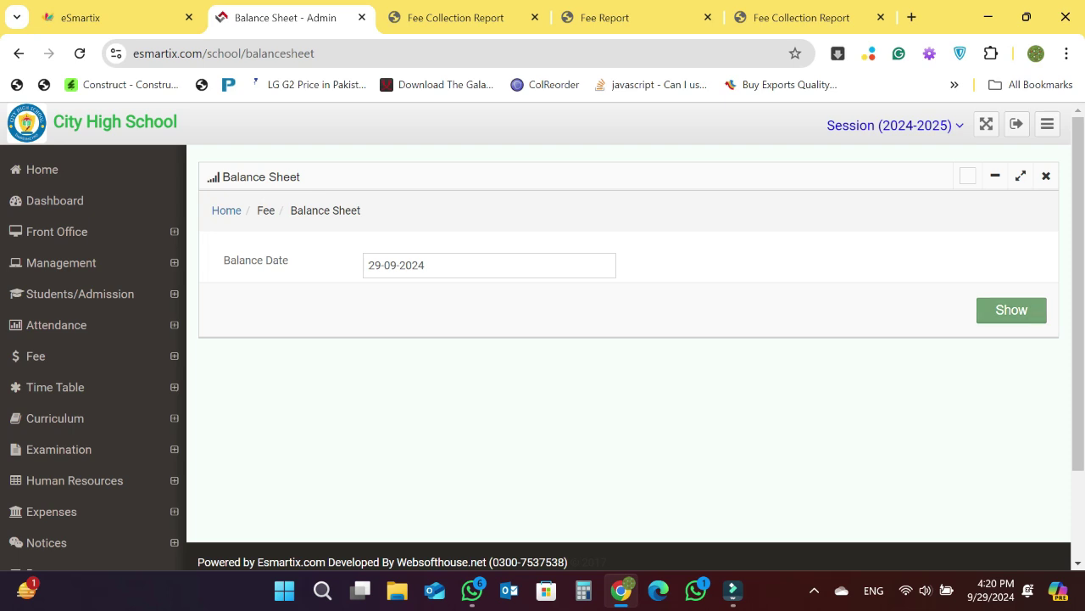
- Generate the 29-09-2024 balance sheet, showing a 6000 balance, then return to the Balance Sheet tab
left_click(424, 265)
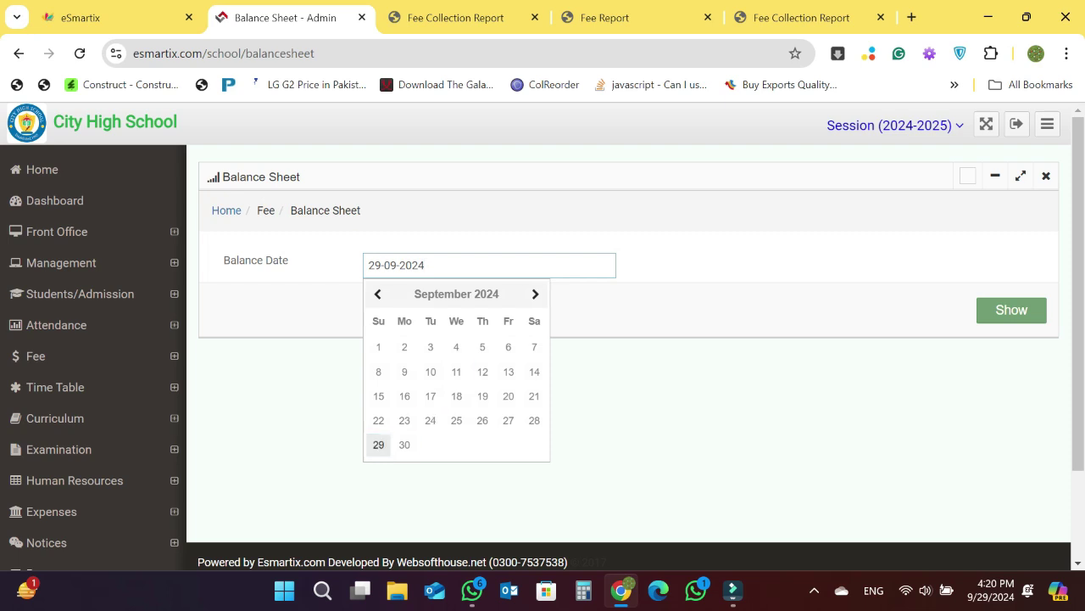
left_click(378, 445)
left_click(1011, 310)
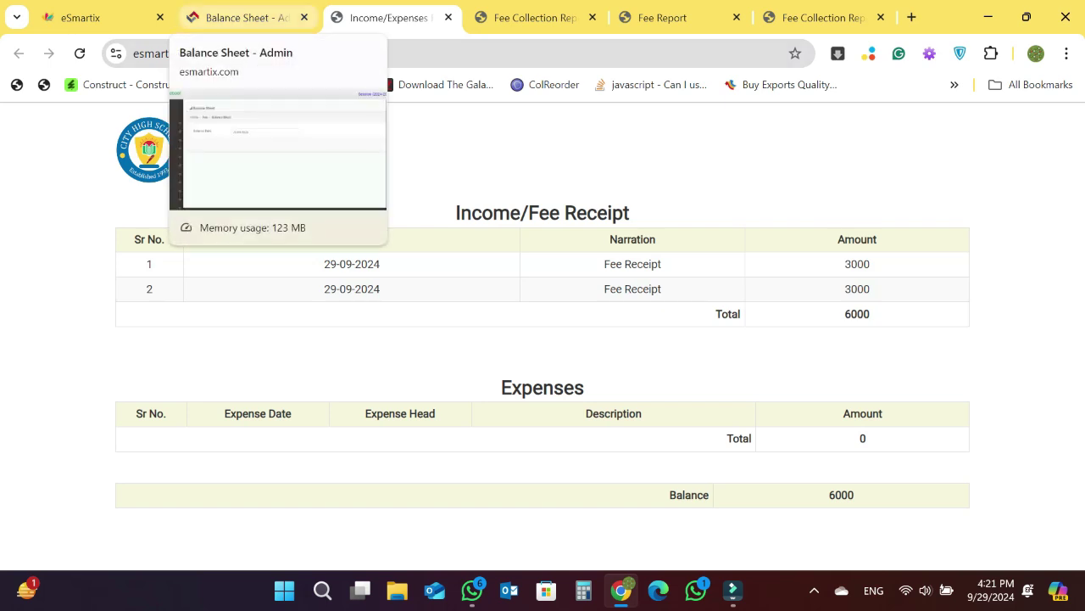
left_click(246, 17)
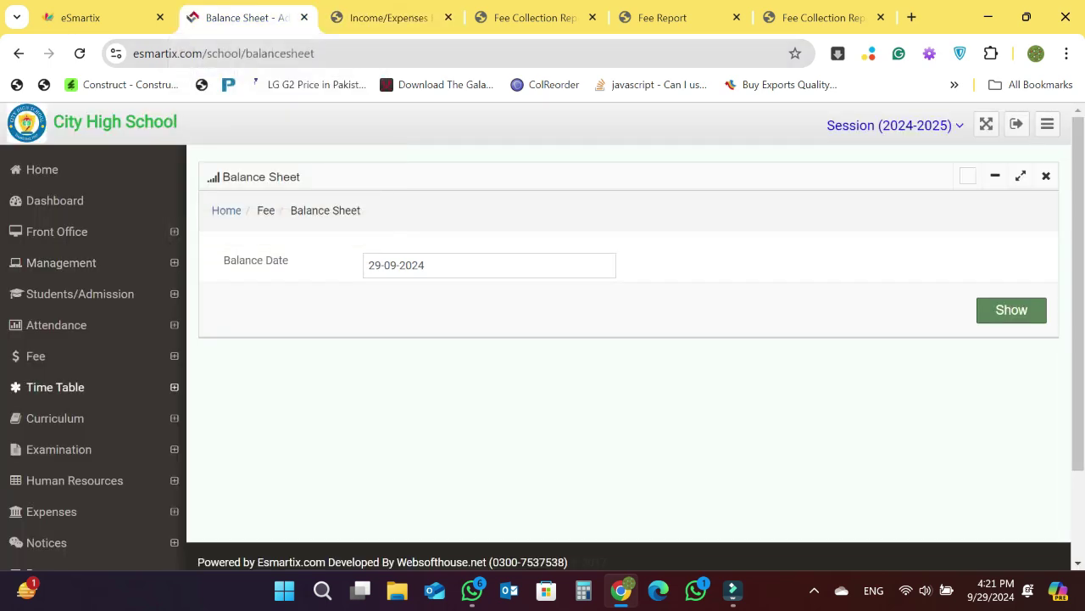
scroll(51, 512, "down", 2)
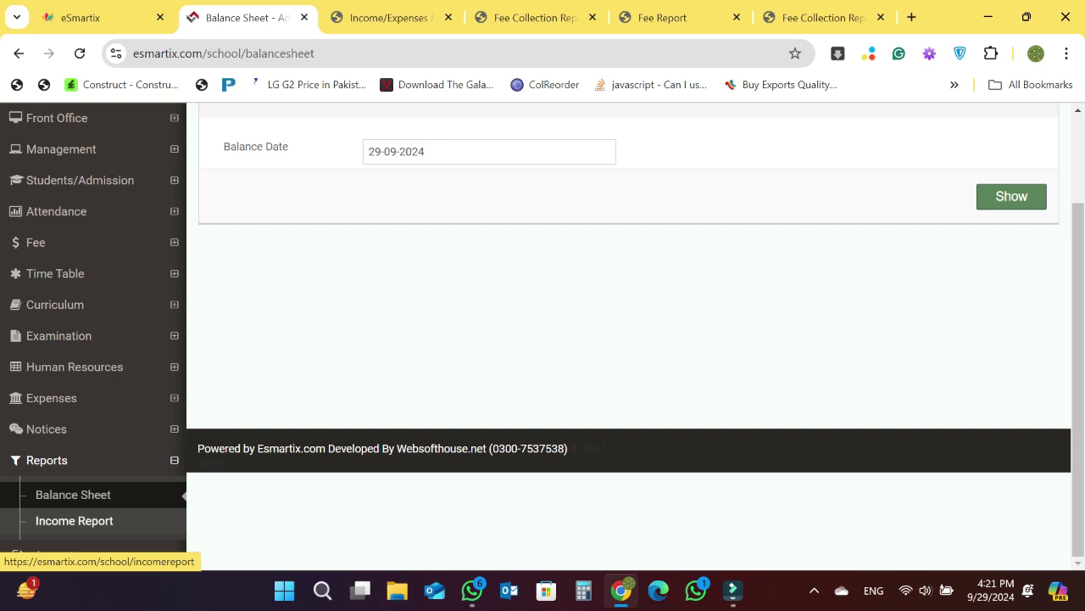
- Generate the Income Report from 01-09-2024 to 29-09-2024, totalling 6000, then return to the form
left_click(74, 520)
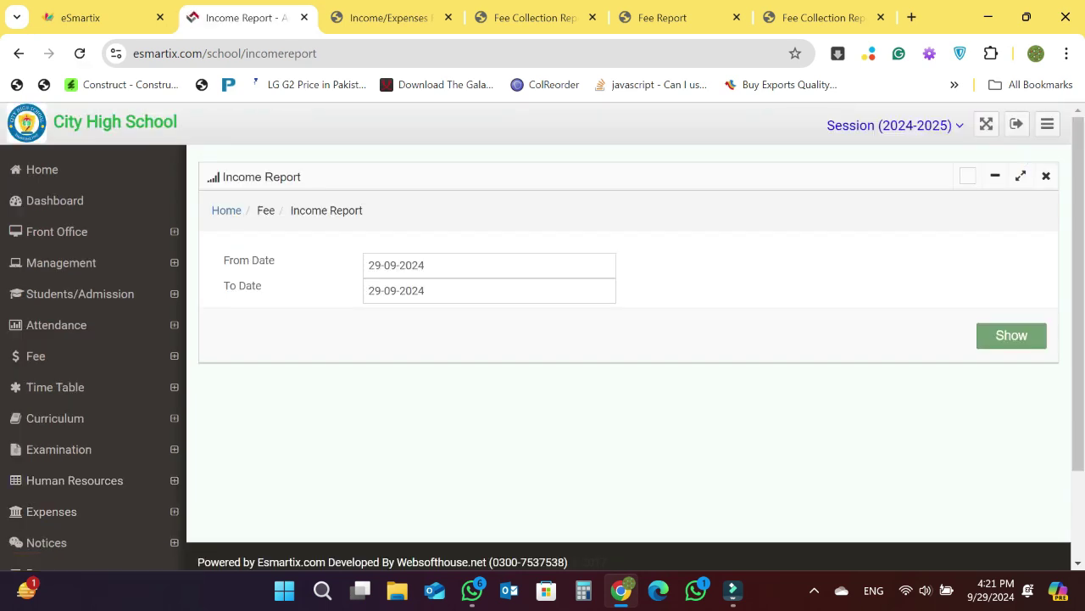
left_click(441, 265)
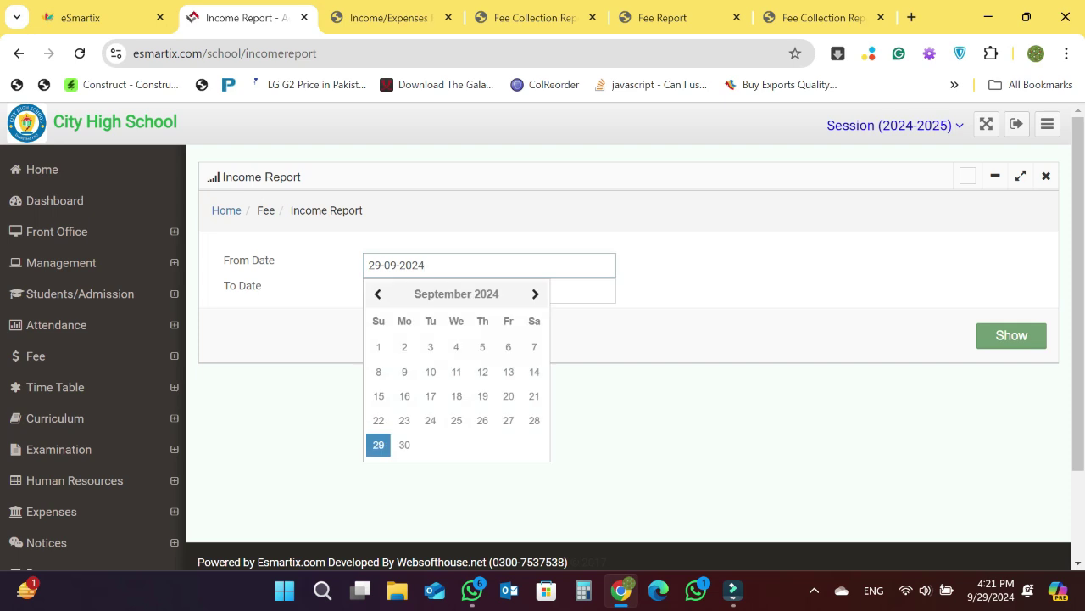
left_click(378, 346)
left_click(424, 290)
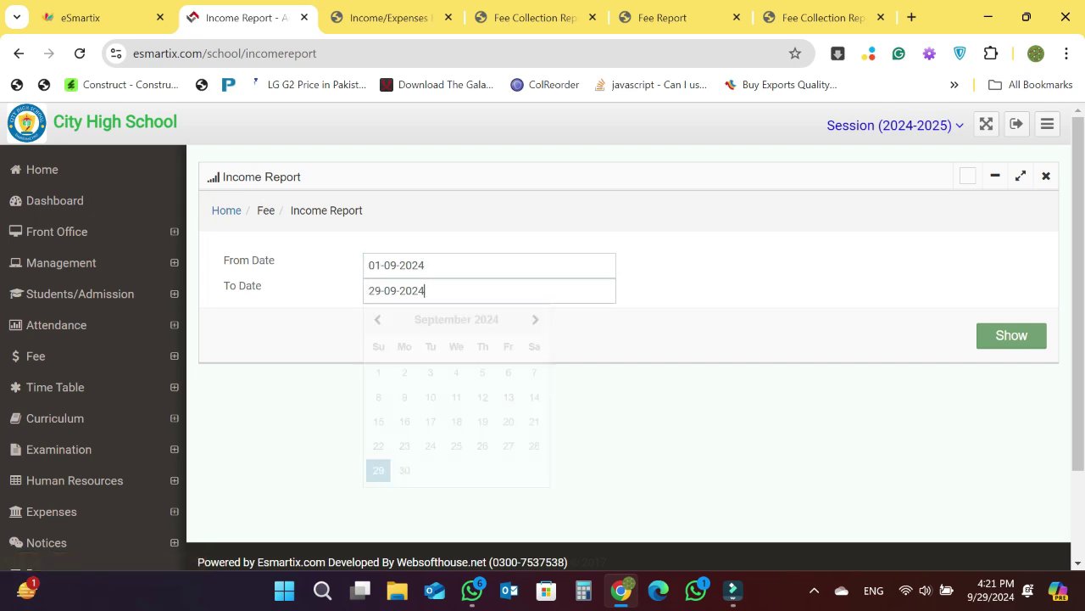
left_click(378, 470)
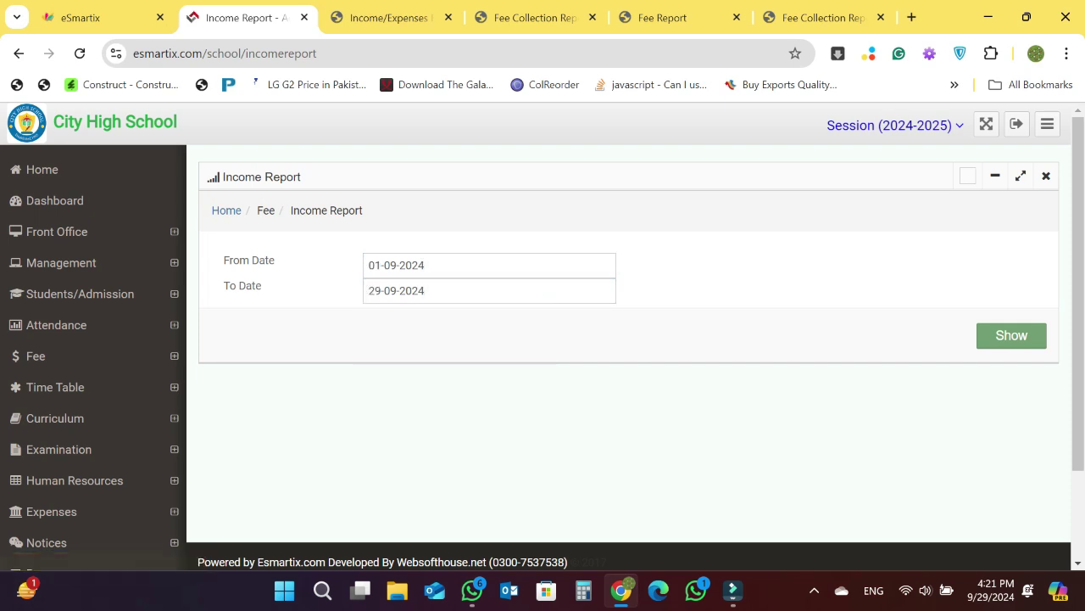
left_click(1011, 335)
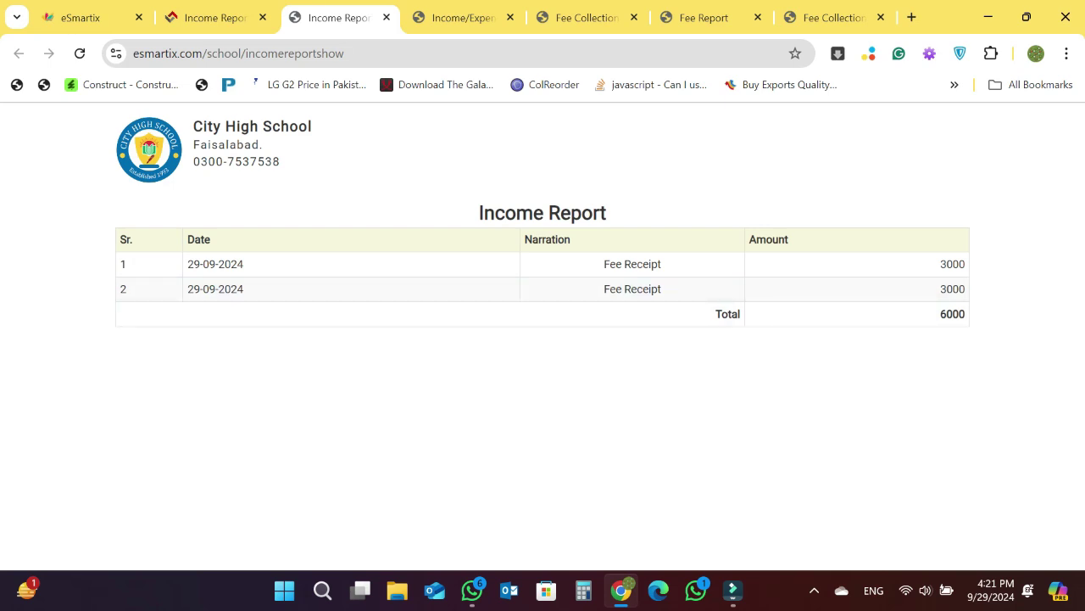
left_click(214, 17)
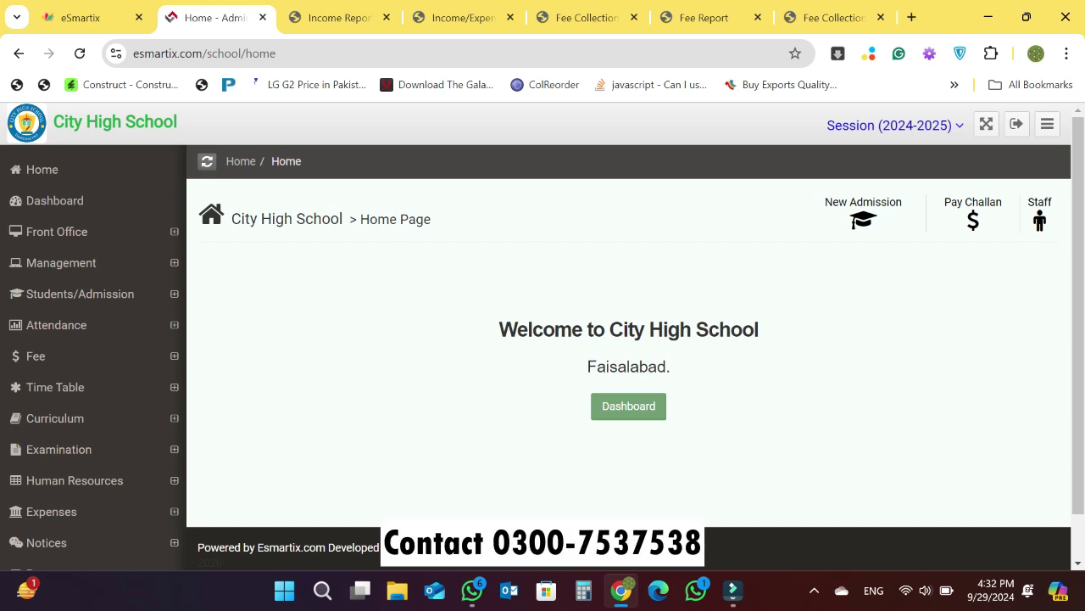
- Open the Students List of class 5th, section A students with registration numbers
left_click(80, 293)
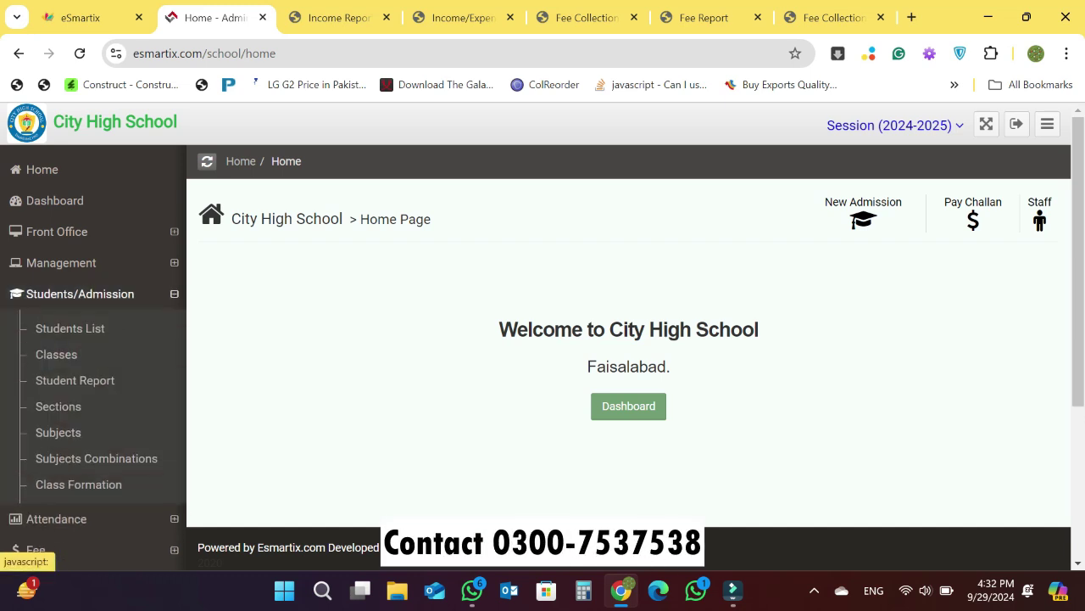
left_click(71, 328)
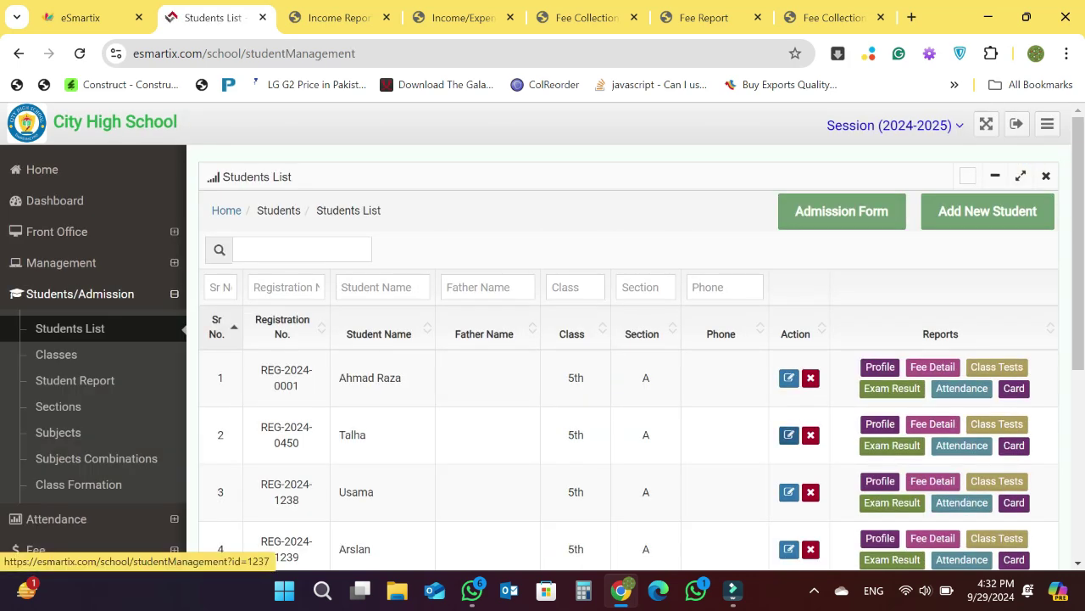
- Give the second student a portal username and password, and save the record with F9
left_click(789, 435)
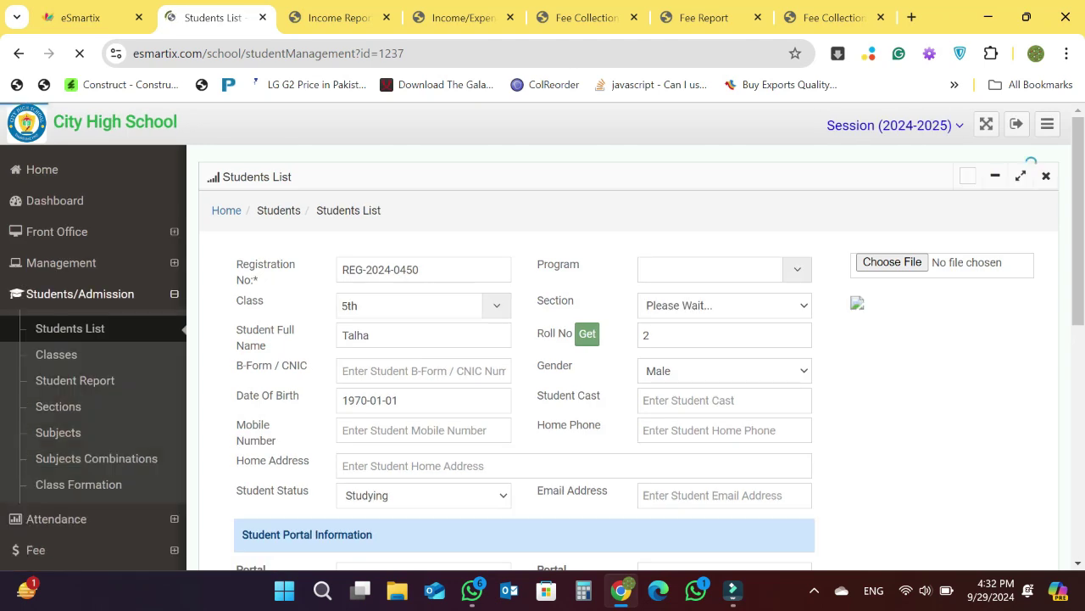
scroll(543, 338, "down", 2)
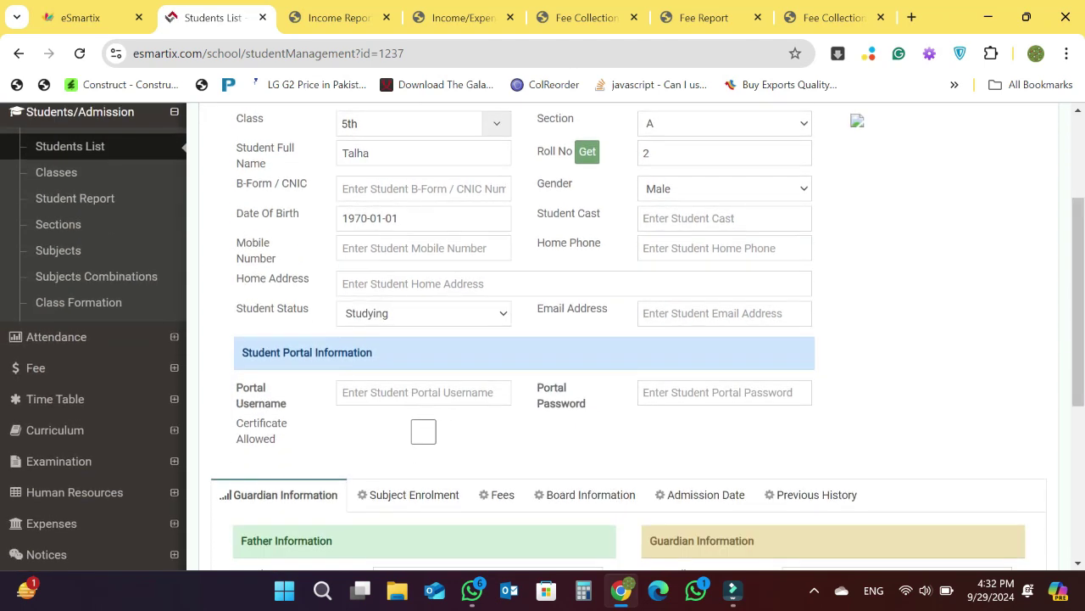
left_click(423, 391)
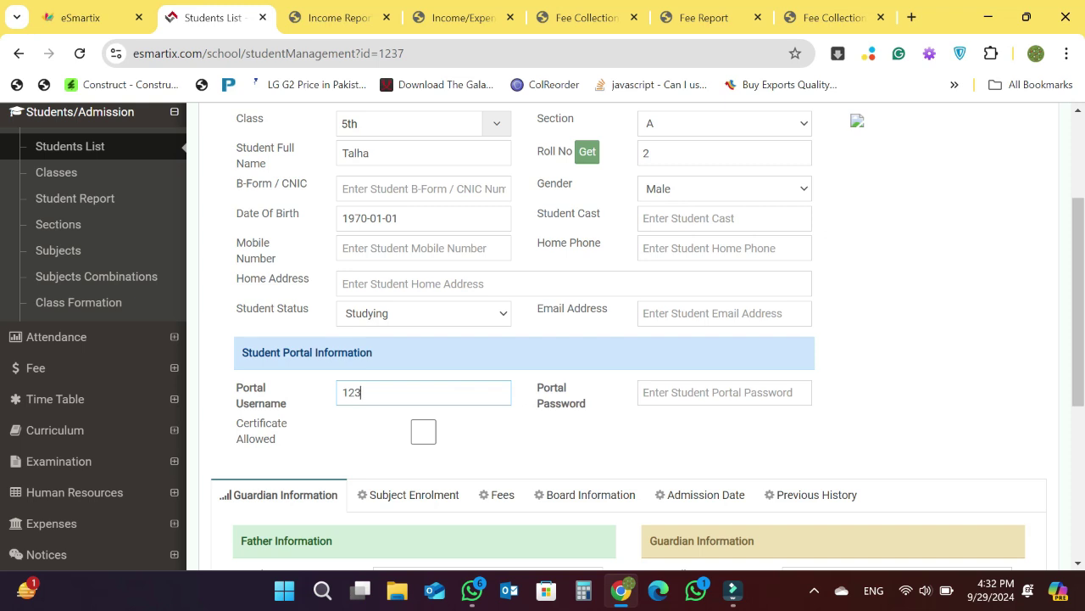
left_click(724, 391)
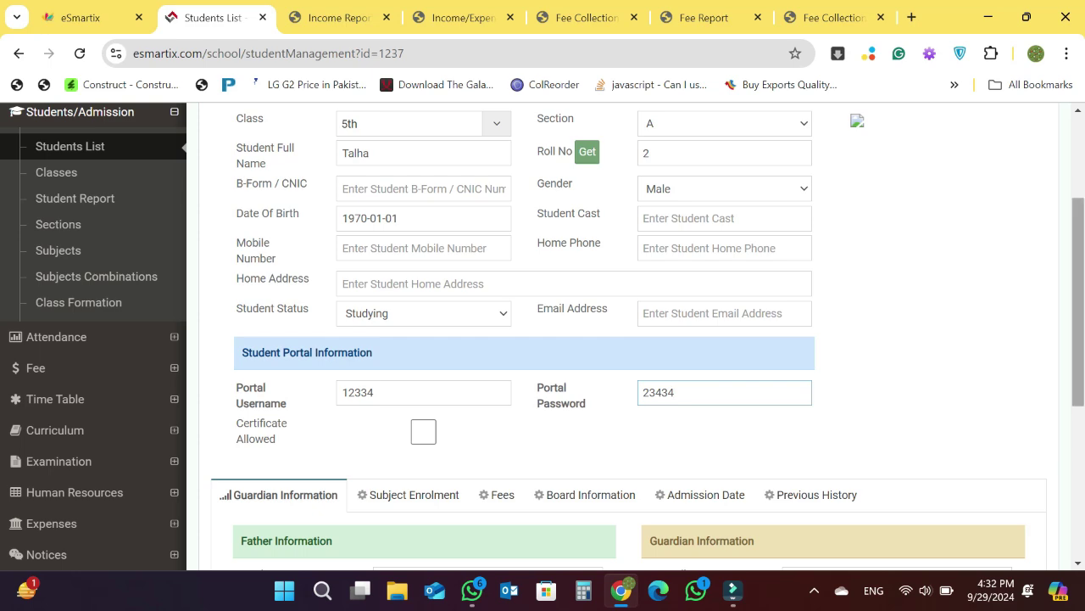
scroll(627, 339, "down", 2)
scroll(628, 339, "down", 3)
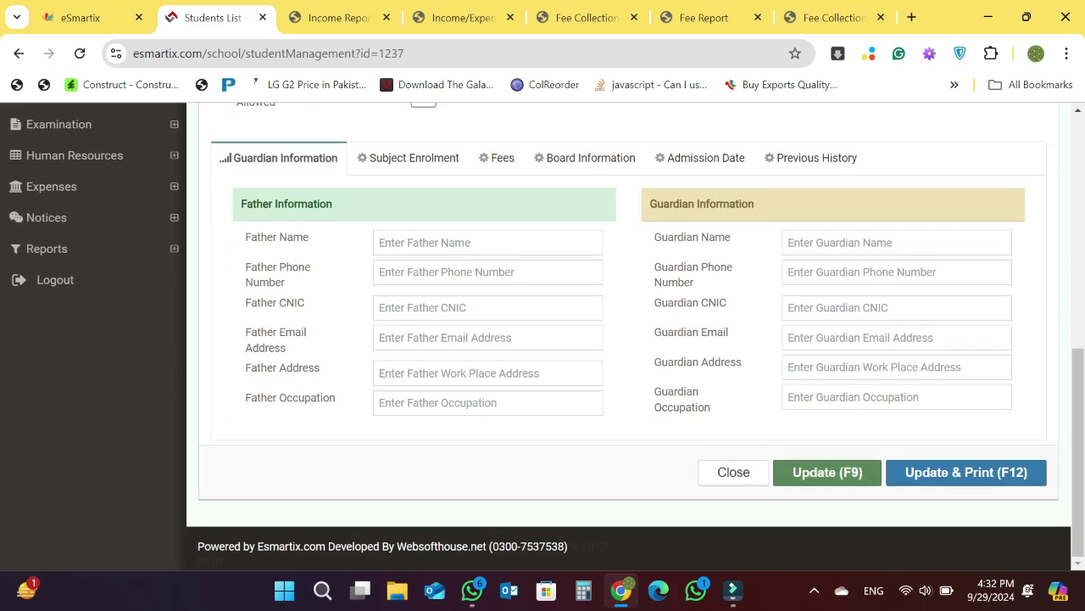
key("F9")
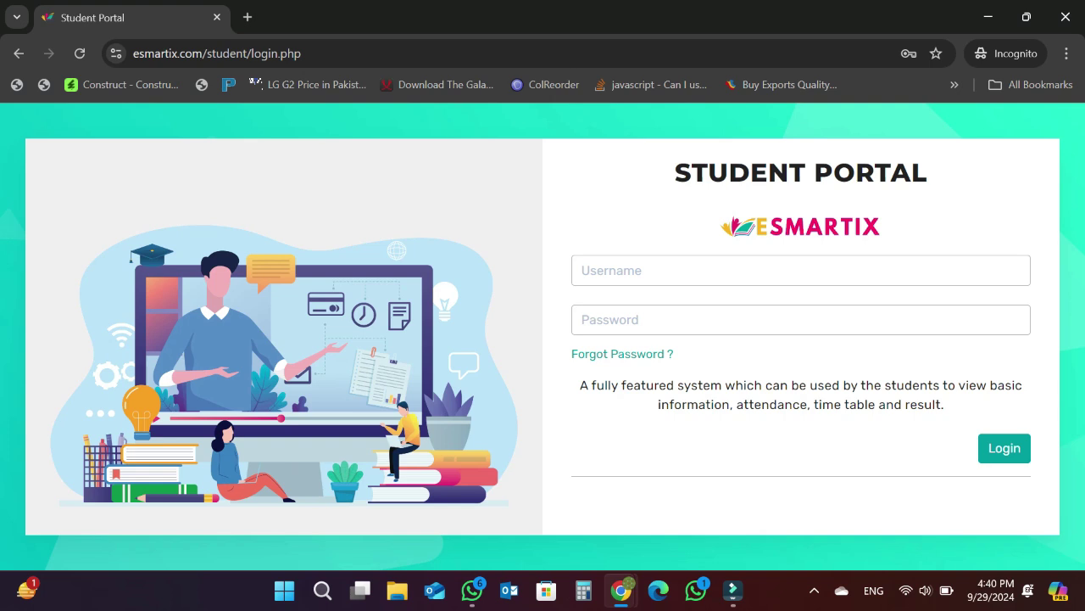
- Log in to the student portal with the saved student login
left_click(672, 269)
key("Down")
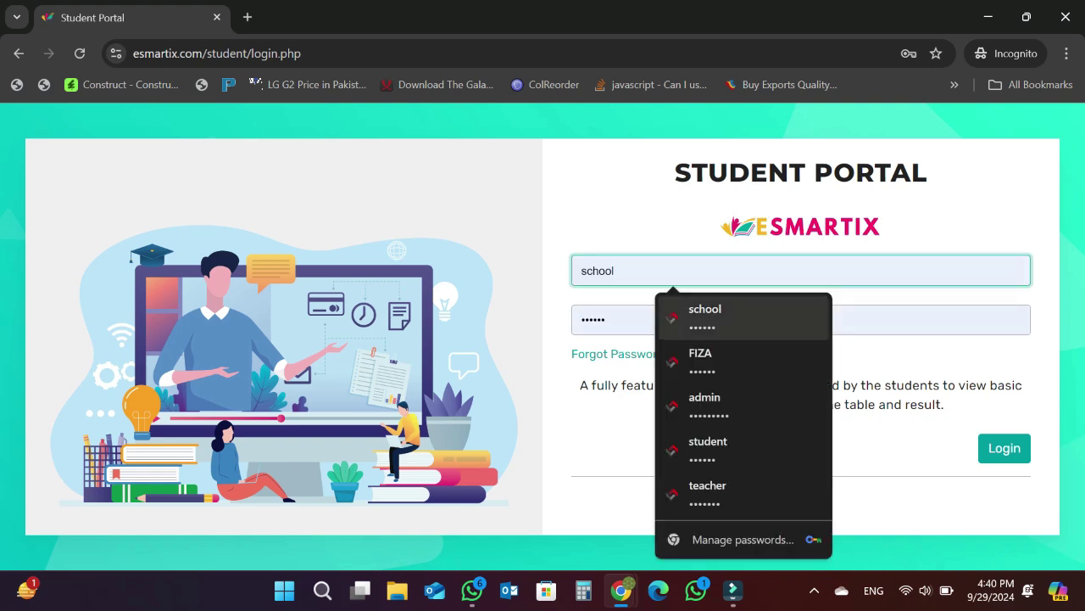
key("Down")
key("Down")
key("Down")
key("Return")
key("Return")
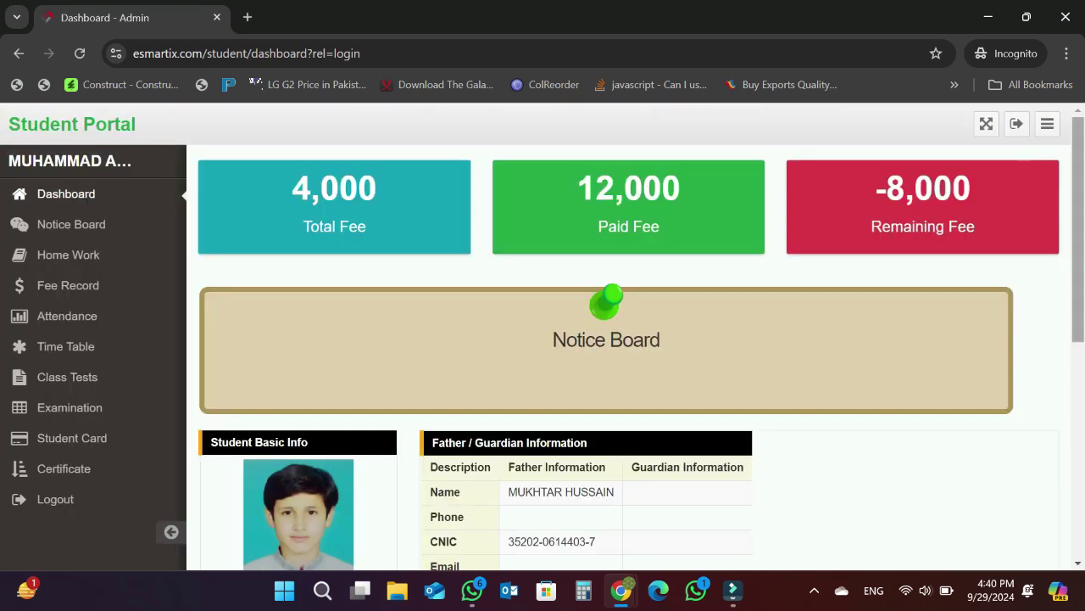
- Review the student's fee totals on the student portal dashboard
scroll(542, 336, "down", 1)
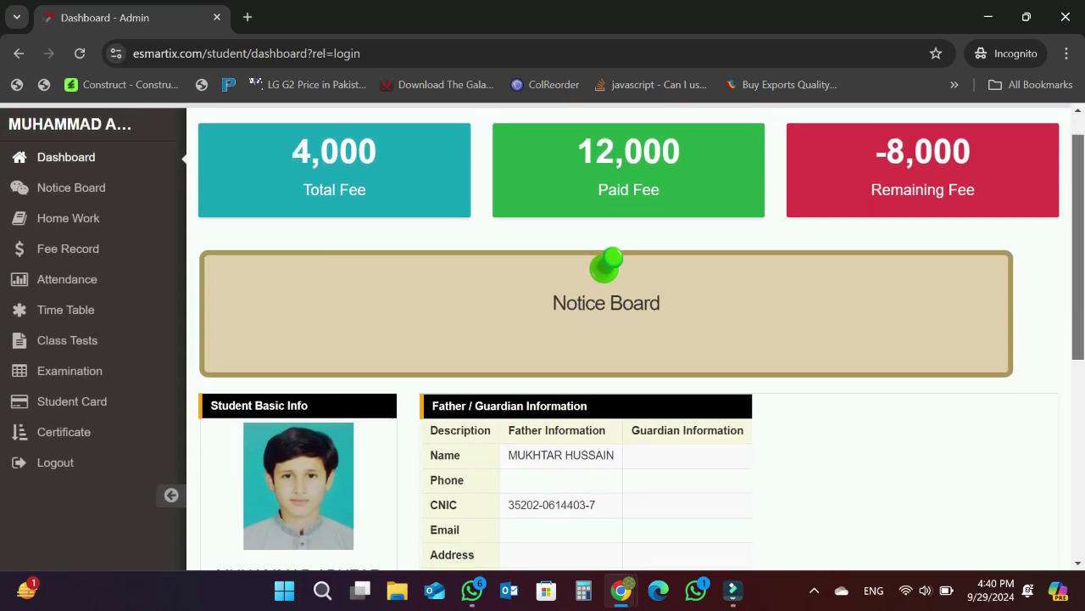
scroll(543, 336, "up", 1)
key("ctrl+l")
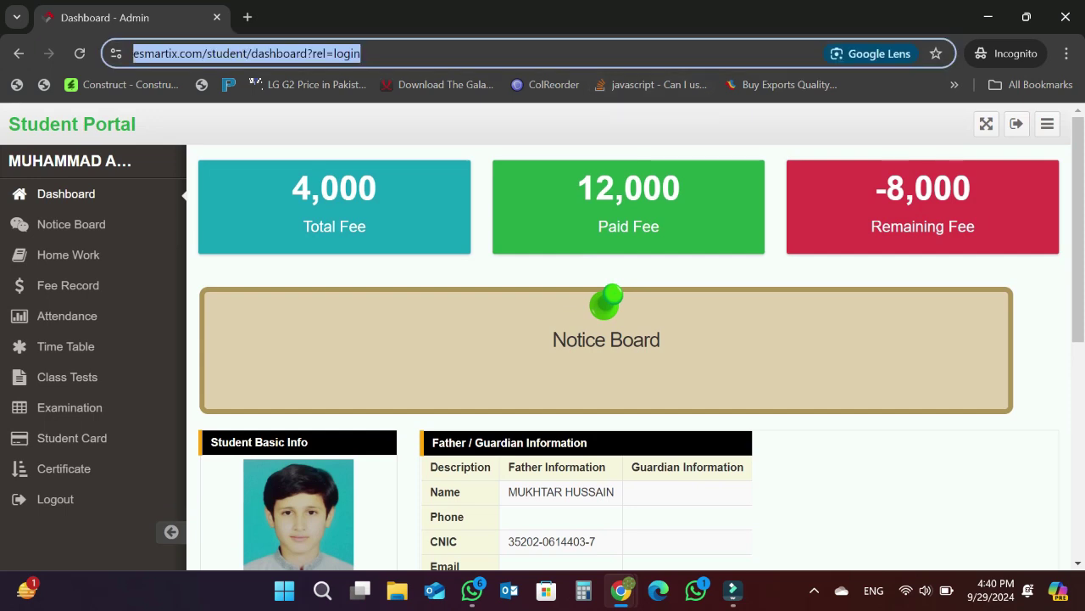
left_click(542, 335)
scroll(543, 336, "down", 1)
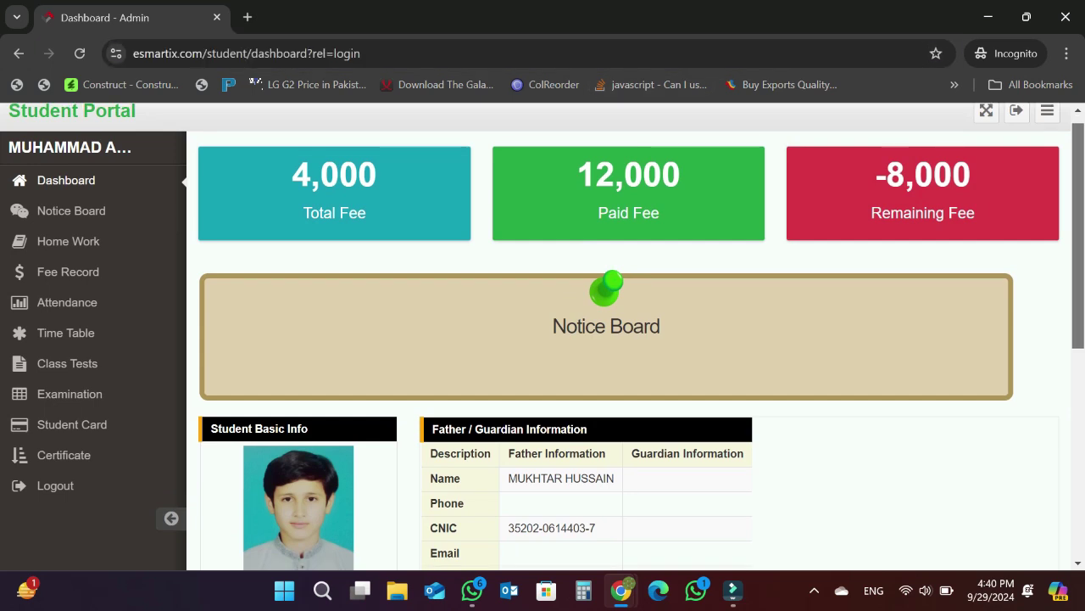
scroll(542, 336, "down", 1)
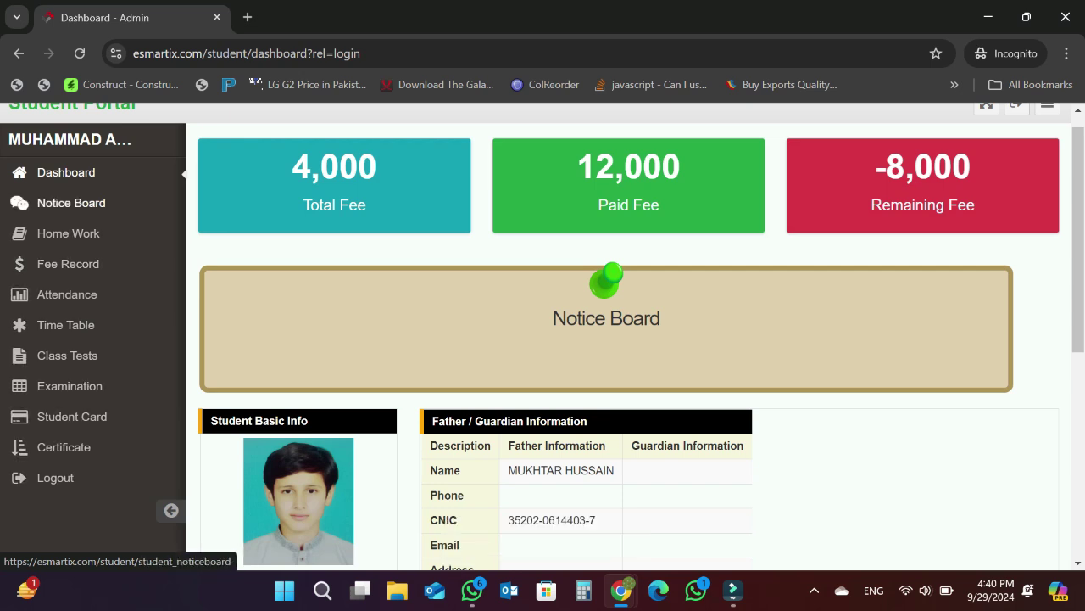
scroll(542, 340, "up", 1)
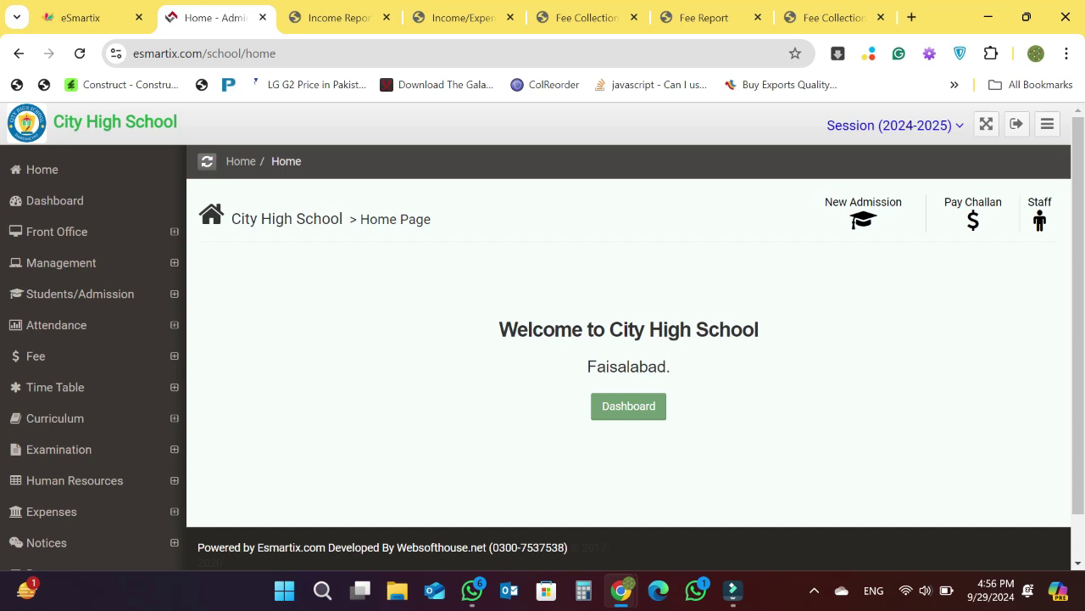
- Open the Human Resources Staff List, which shows the single employee (DOB 01-01-1970)
scroll(543, 339, "down", 1)
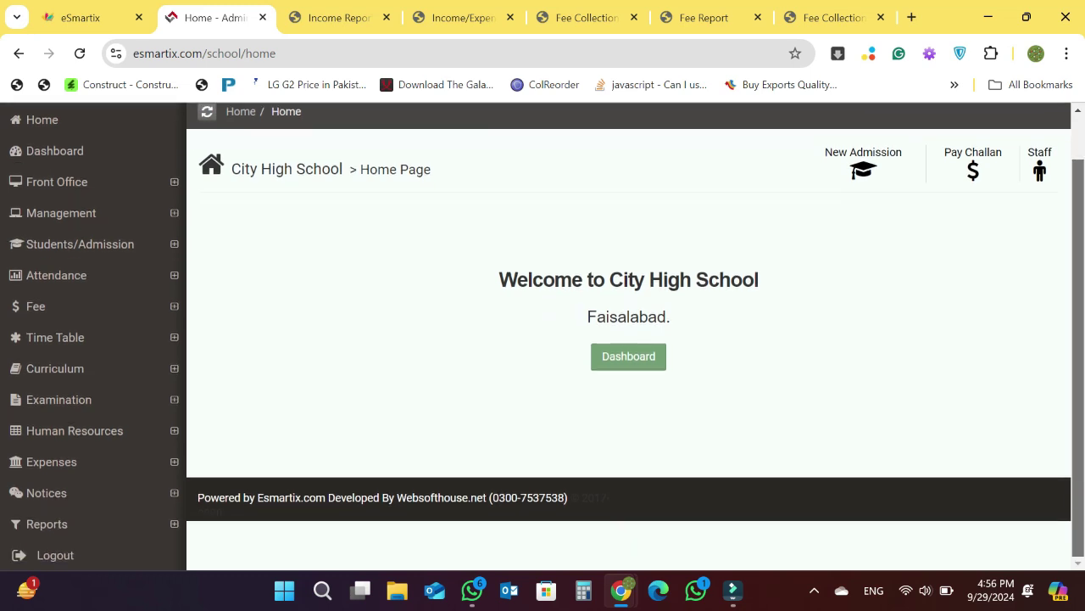
scroll(93, 446, "up", 1)
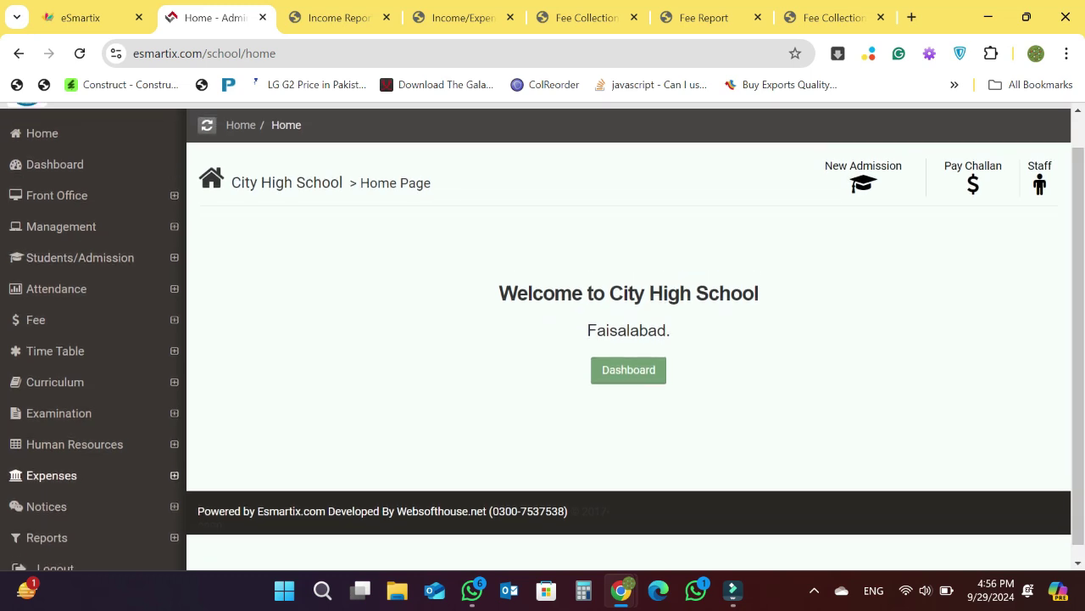
left_click(59, 478)
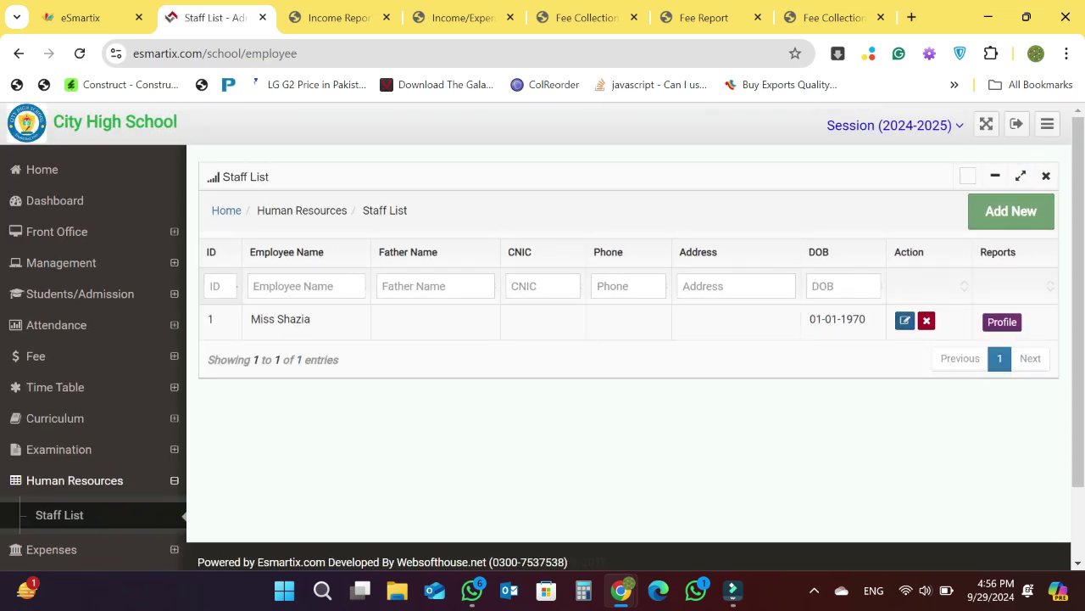
- Edit the employee's record, fill the portal username and password under Other Information, and save it
left_click(905, 320)
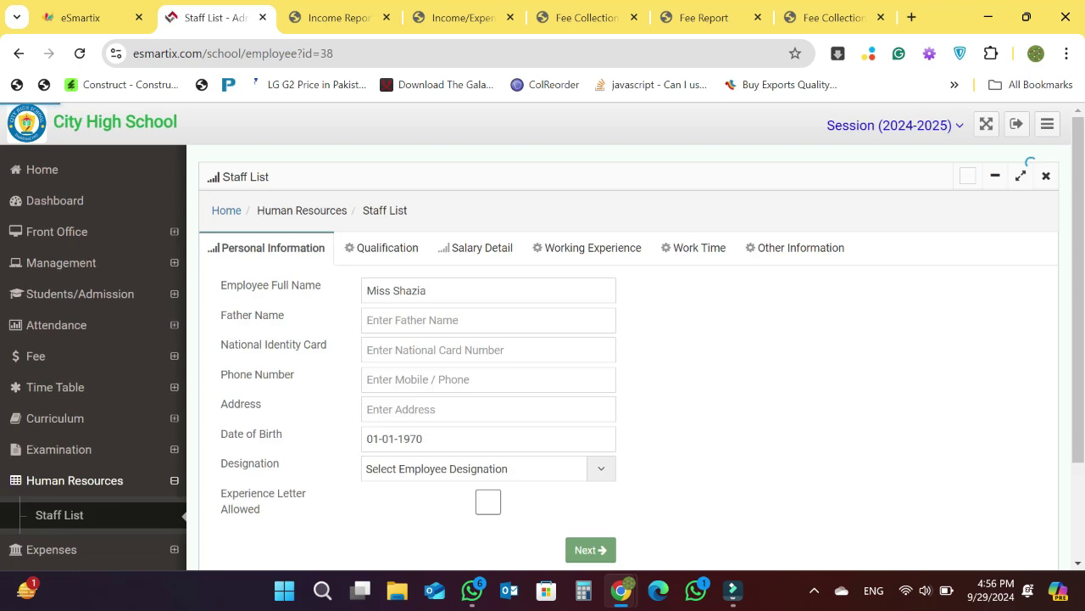
left_click(795, 248)
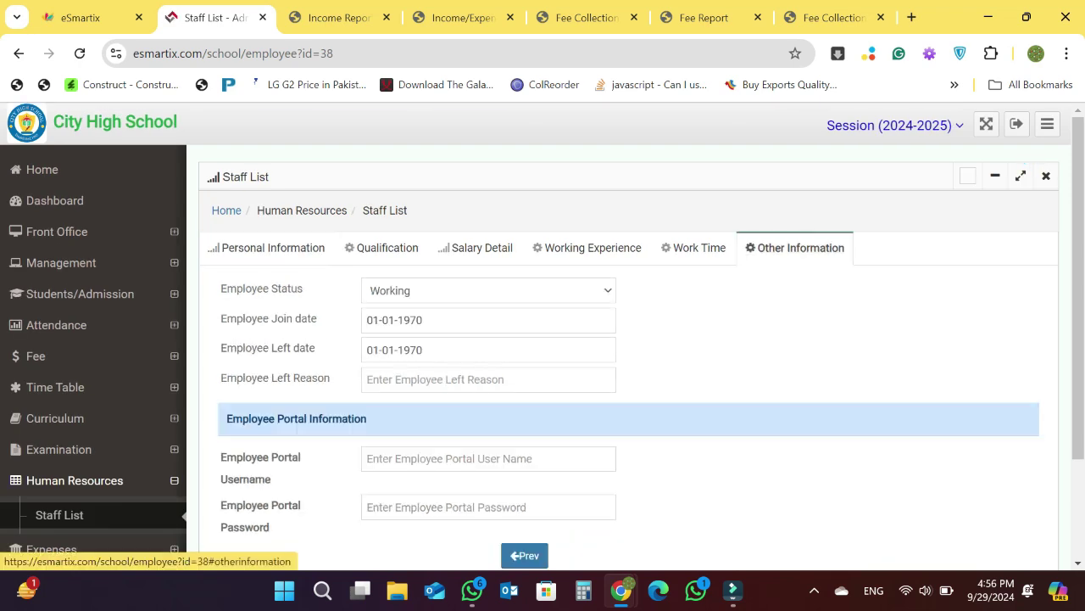
scroll(627, 339, "down", 2)
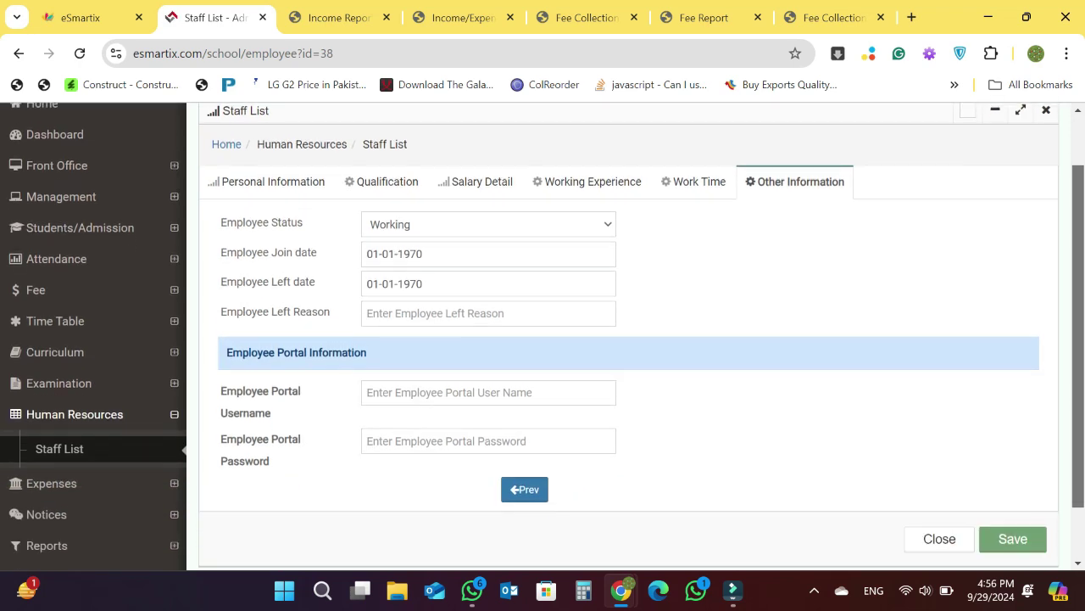
left_click(366, 356)
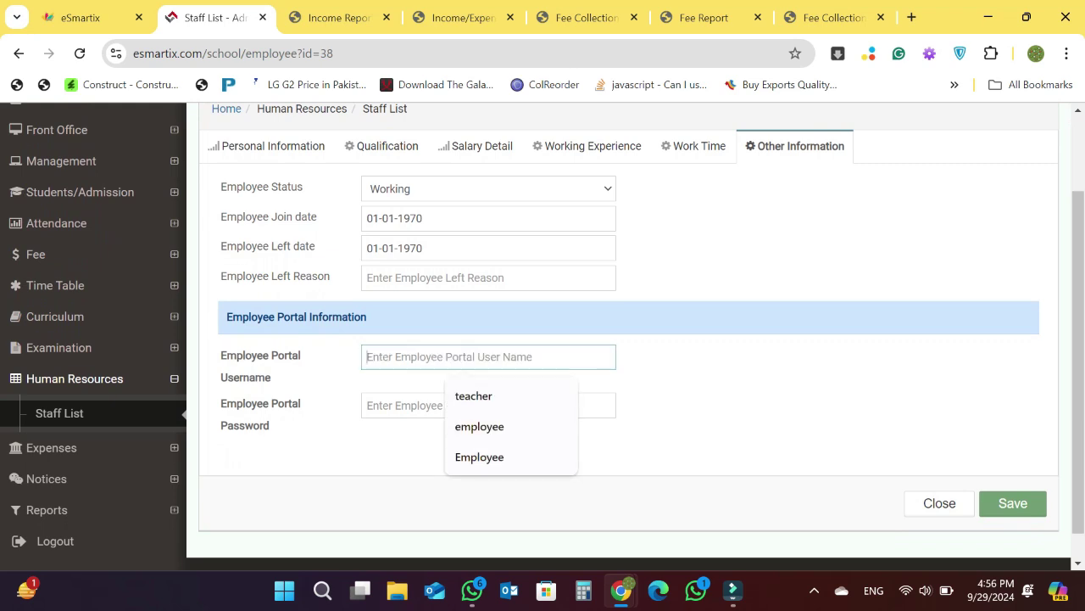
left_click(366, 404)
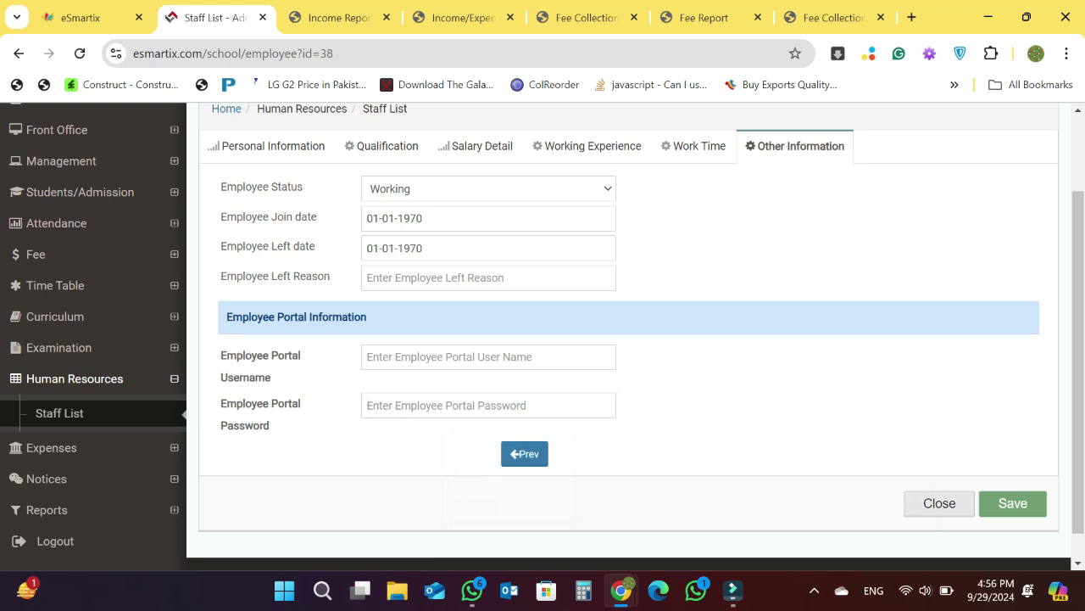
left_click(1012, 503)
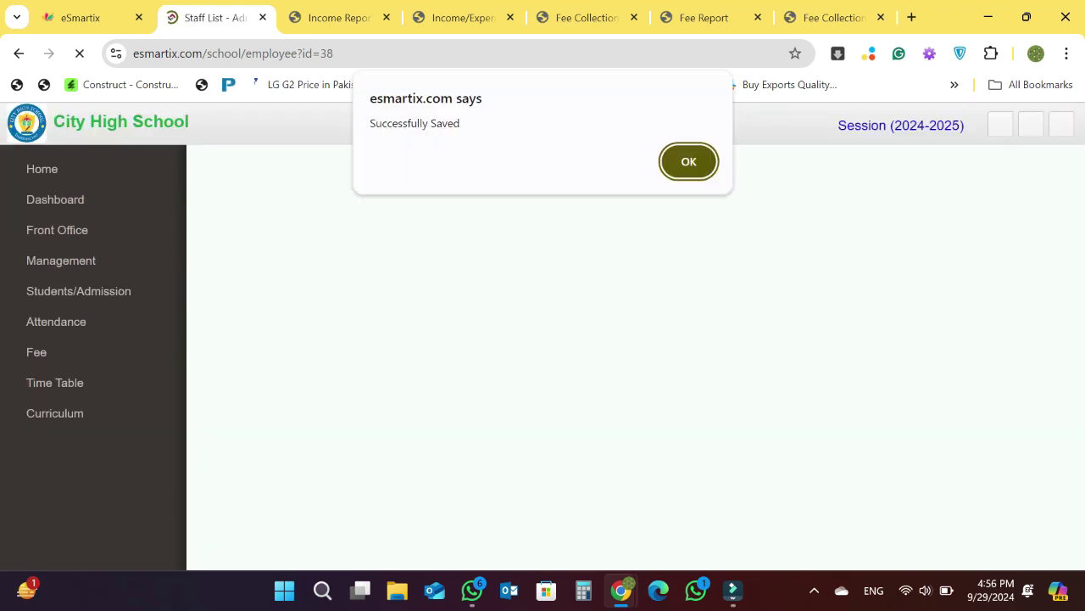
key("Return")
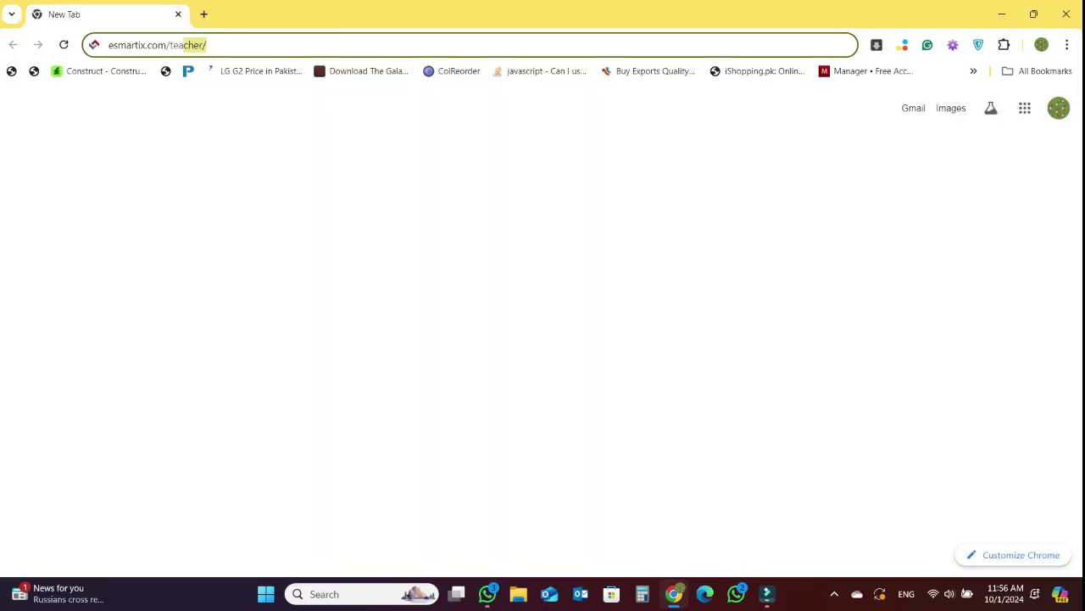
- Log in to the teacher portal at esmartix.com/teacher/ using the saved autofilled username
key("Return")
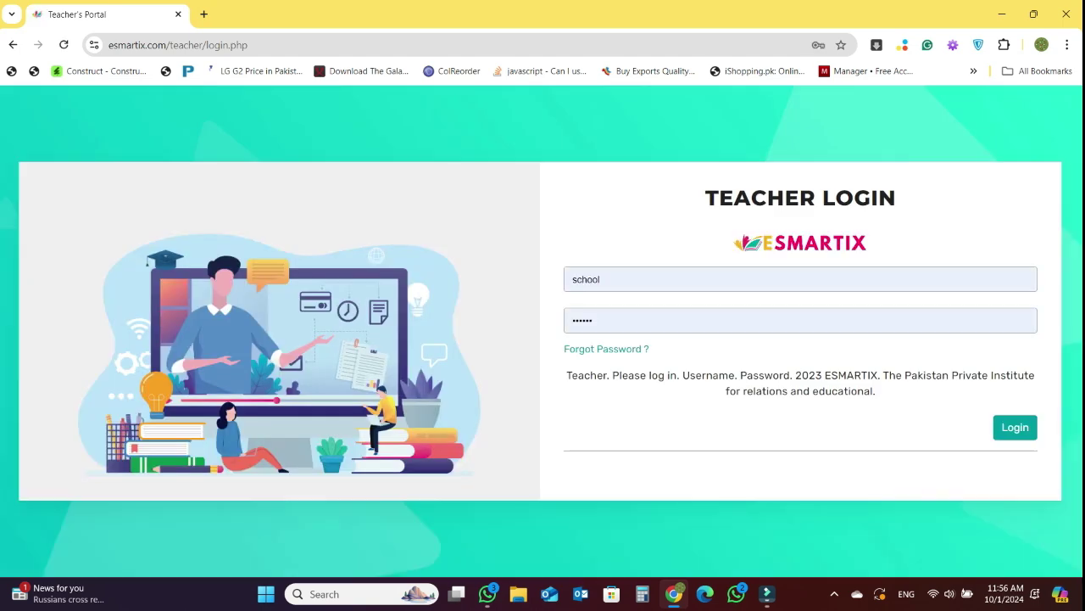
left_click(593, 279)
key("Down")
key("Down")
key("Return")
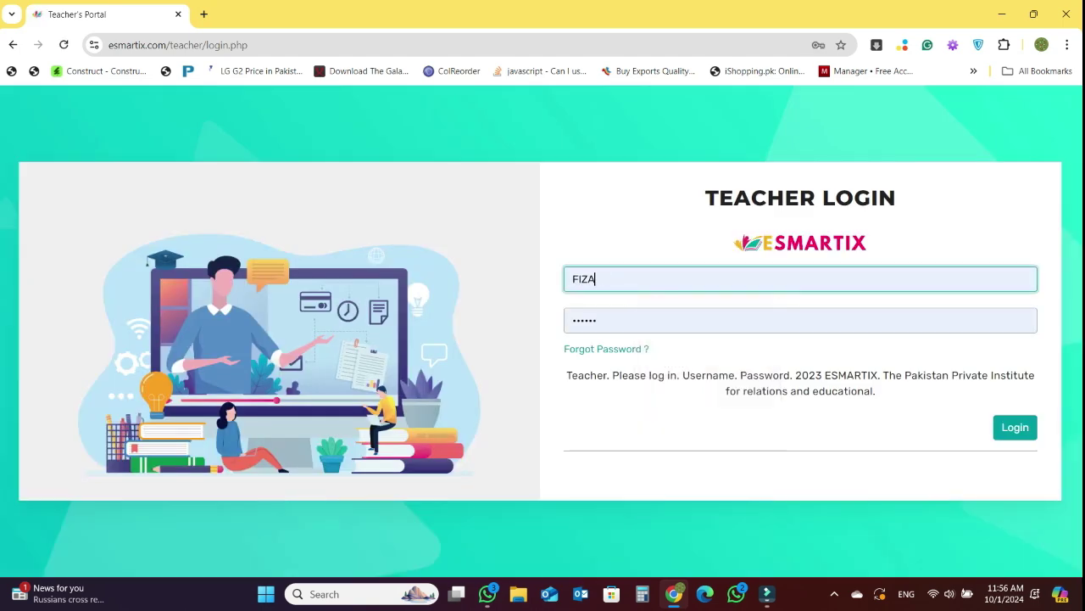
left_click(1015, 426)
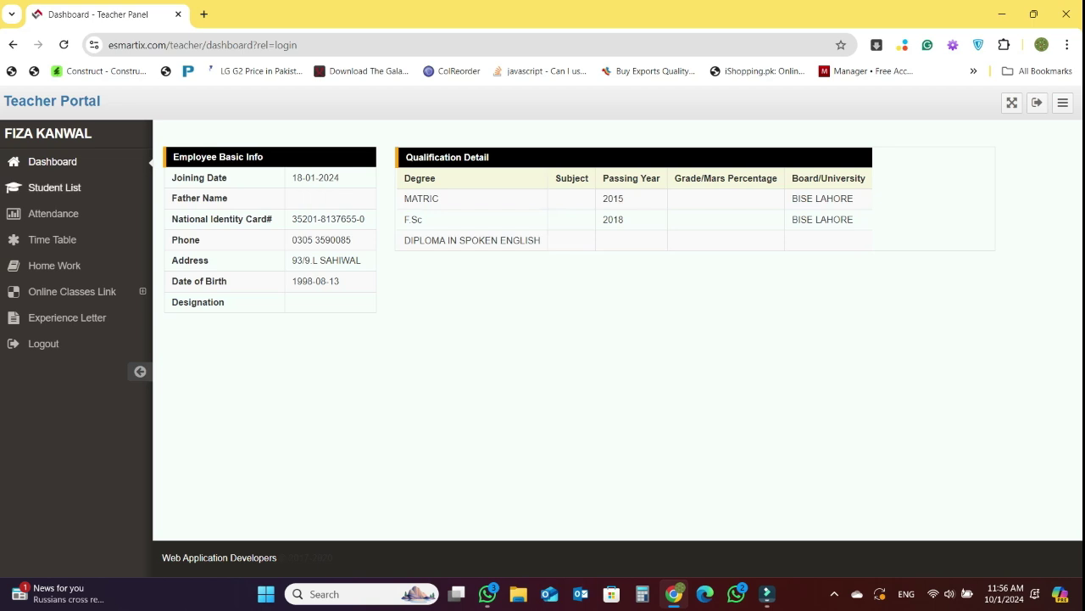
left_click(54, 187)
left_click(53, 214)
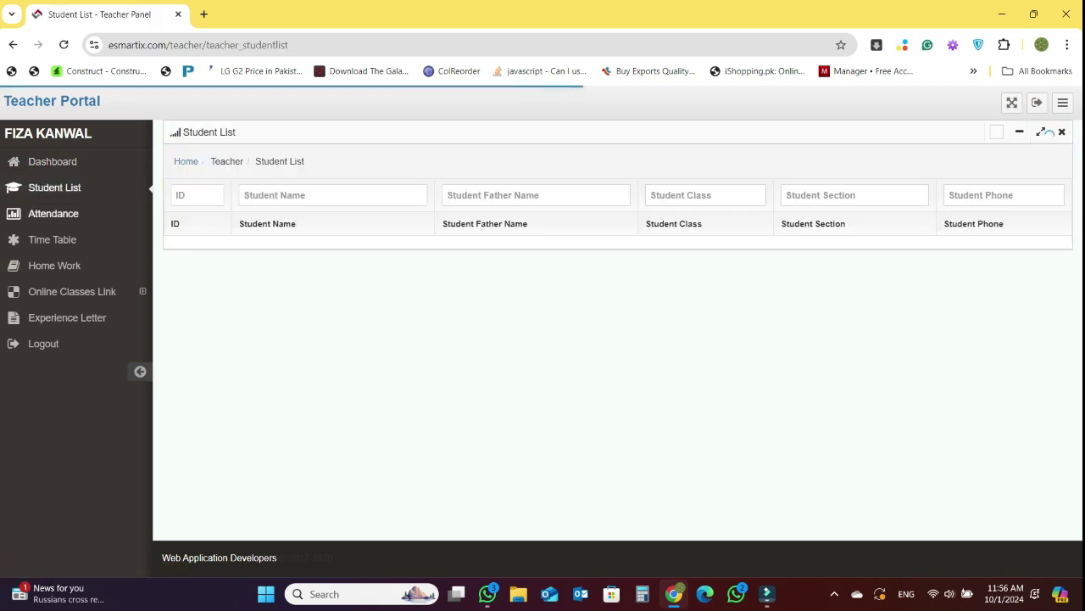
left_click(51, 239)
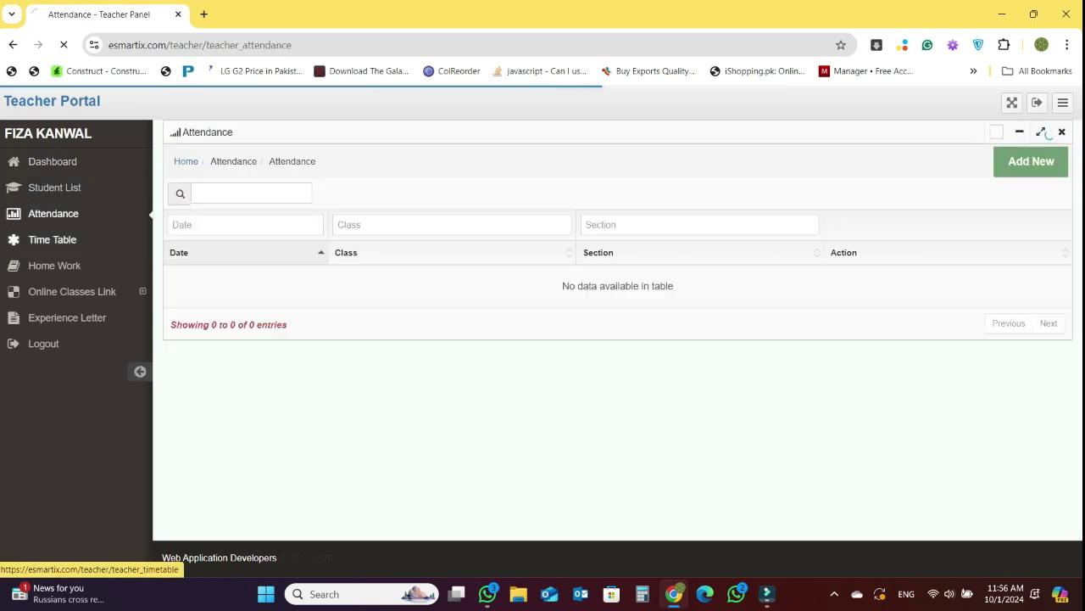
left_click(54, 265)
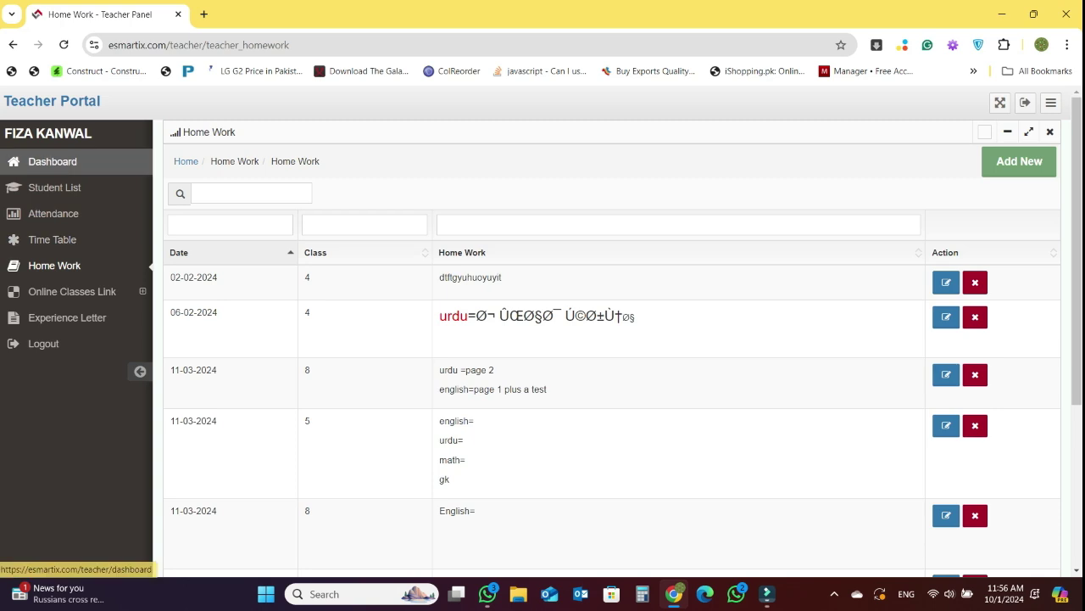
left_click(42, 343)
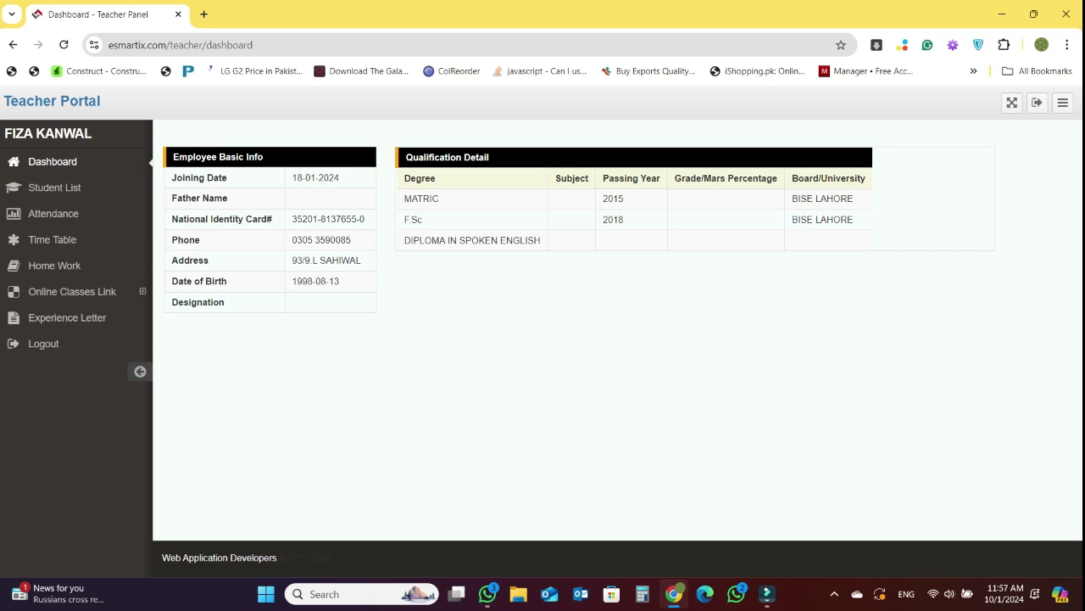
mouse_move(766, 593)
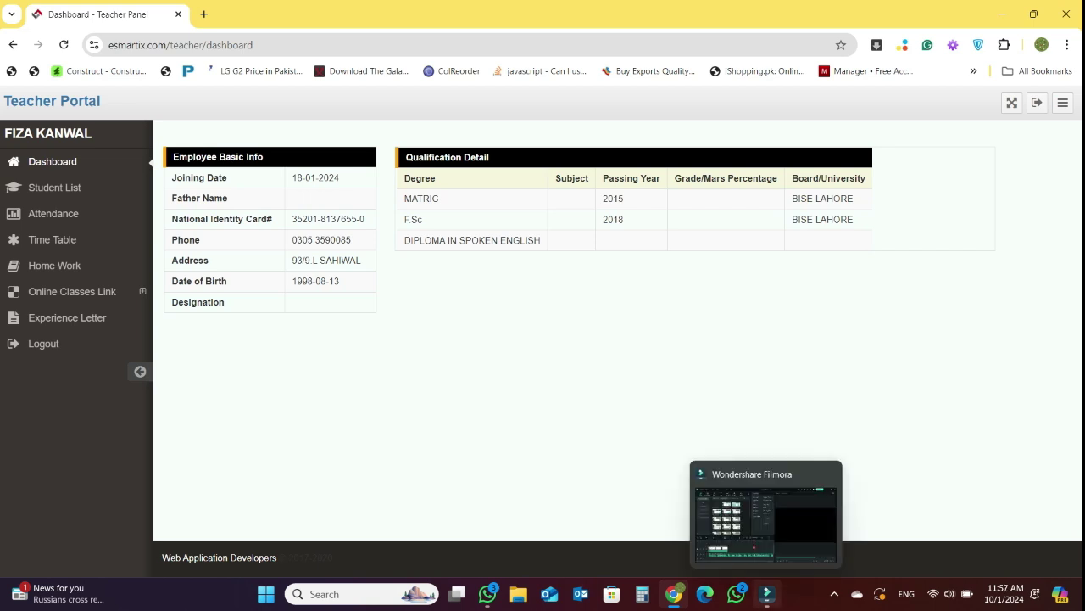